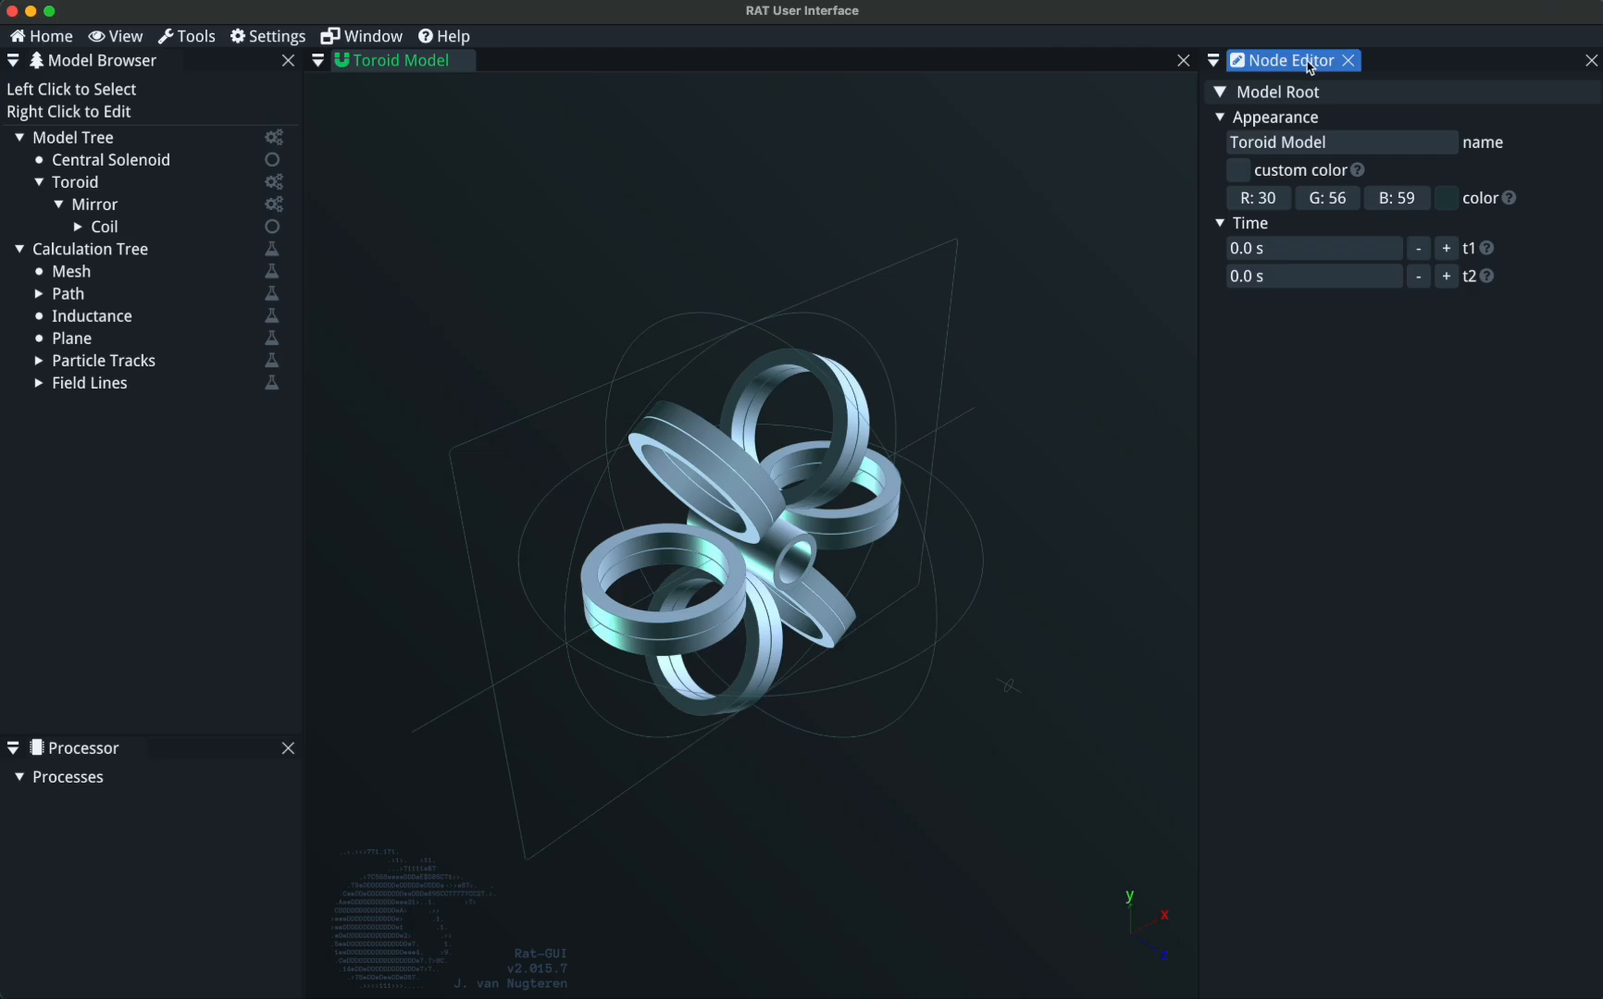
Try the Node Editor as a floating panel over the model, redock it, and dock it across the full width above the other panels.
left_click_drag(1303, 67, 1047, 171)
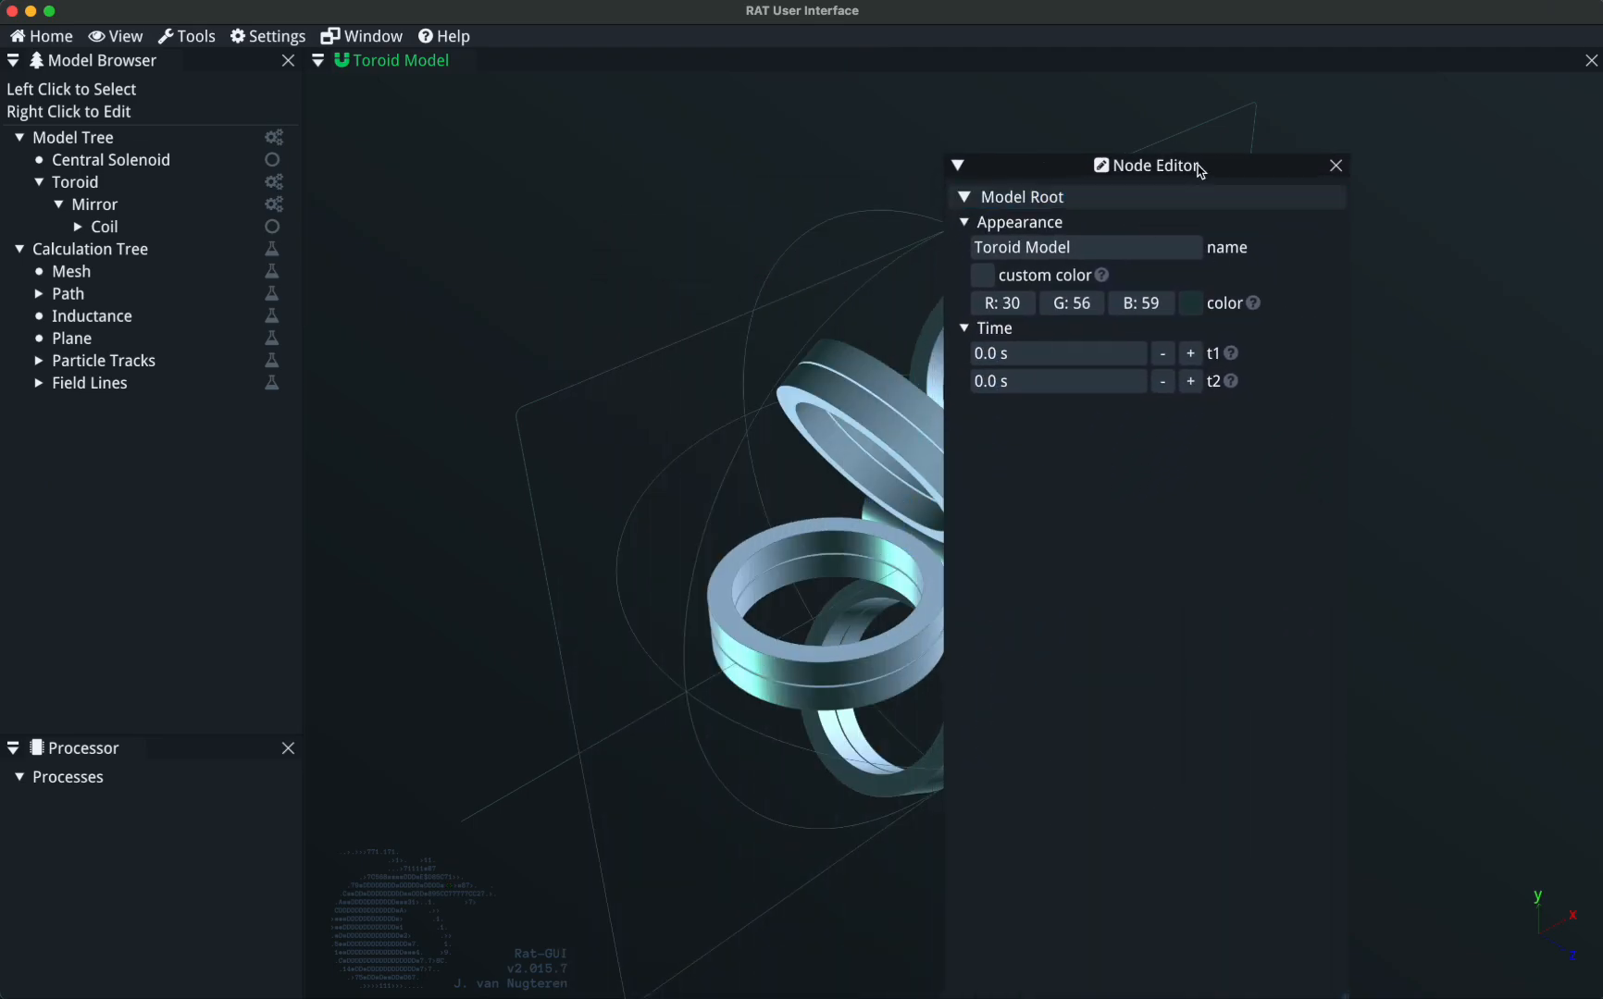
left_click_drag(1227, 168, 1032, 533)
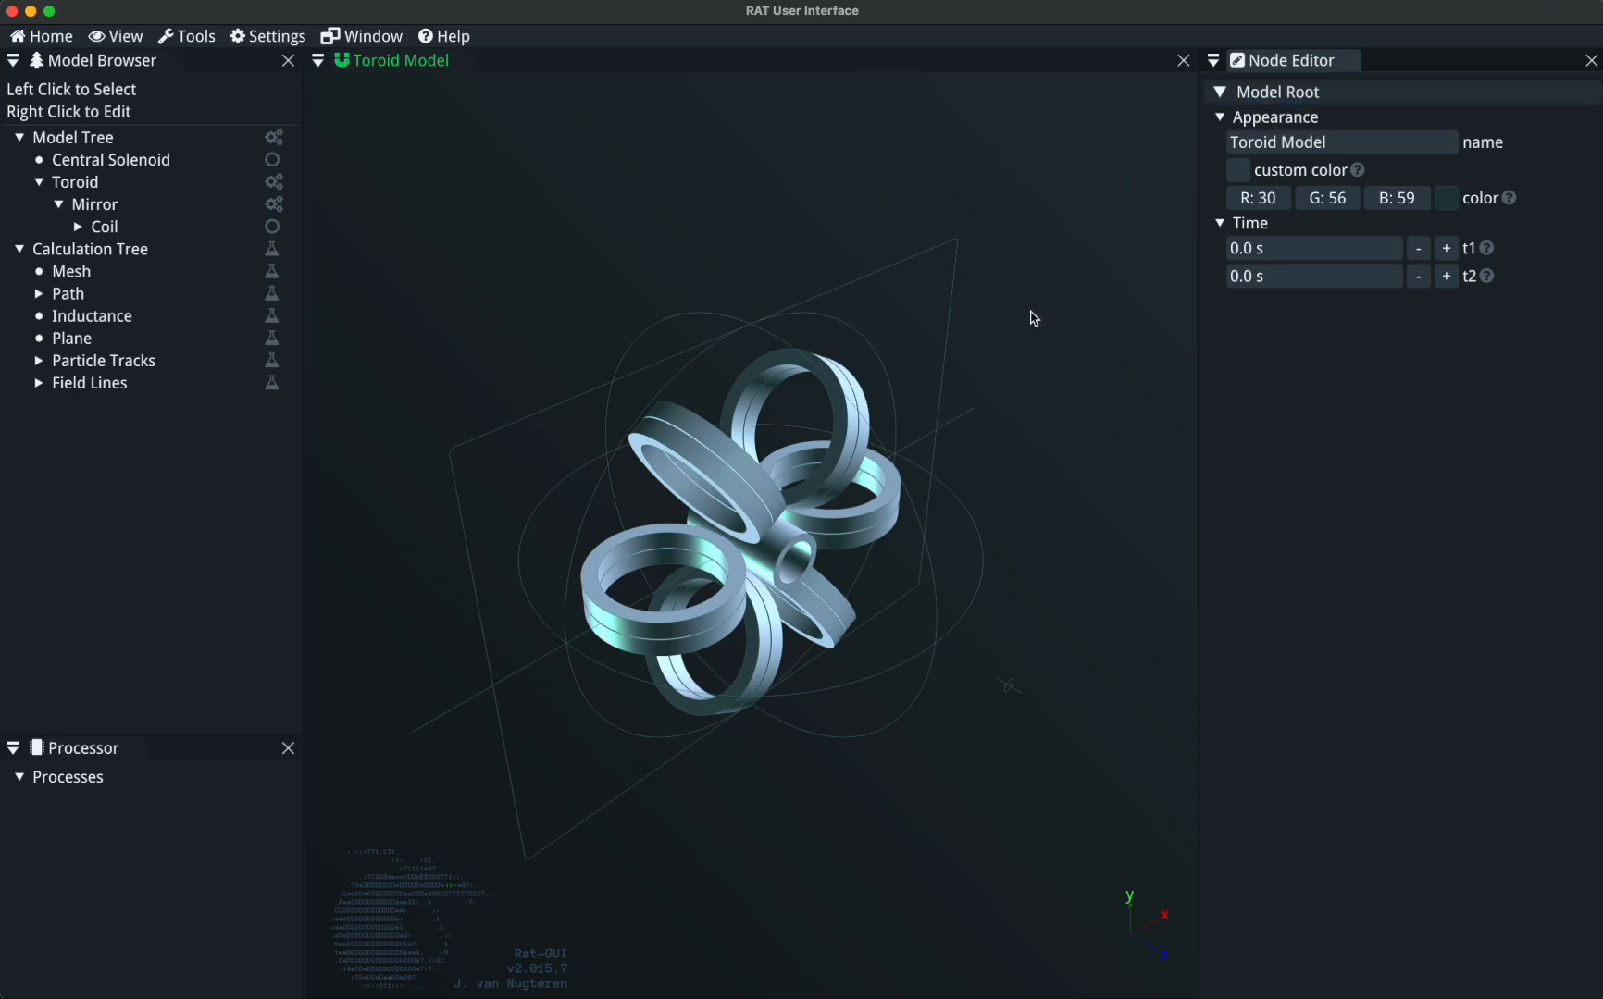
left_click_drag(1292, 62, 823, 88)
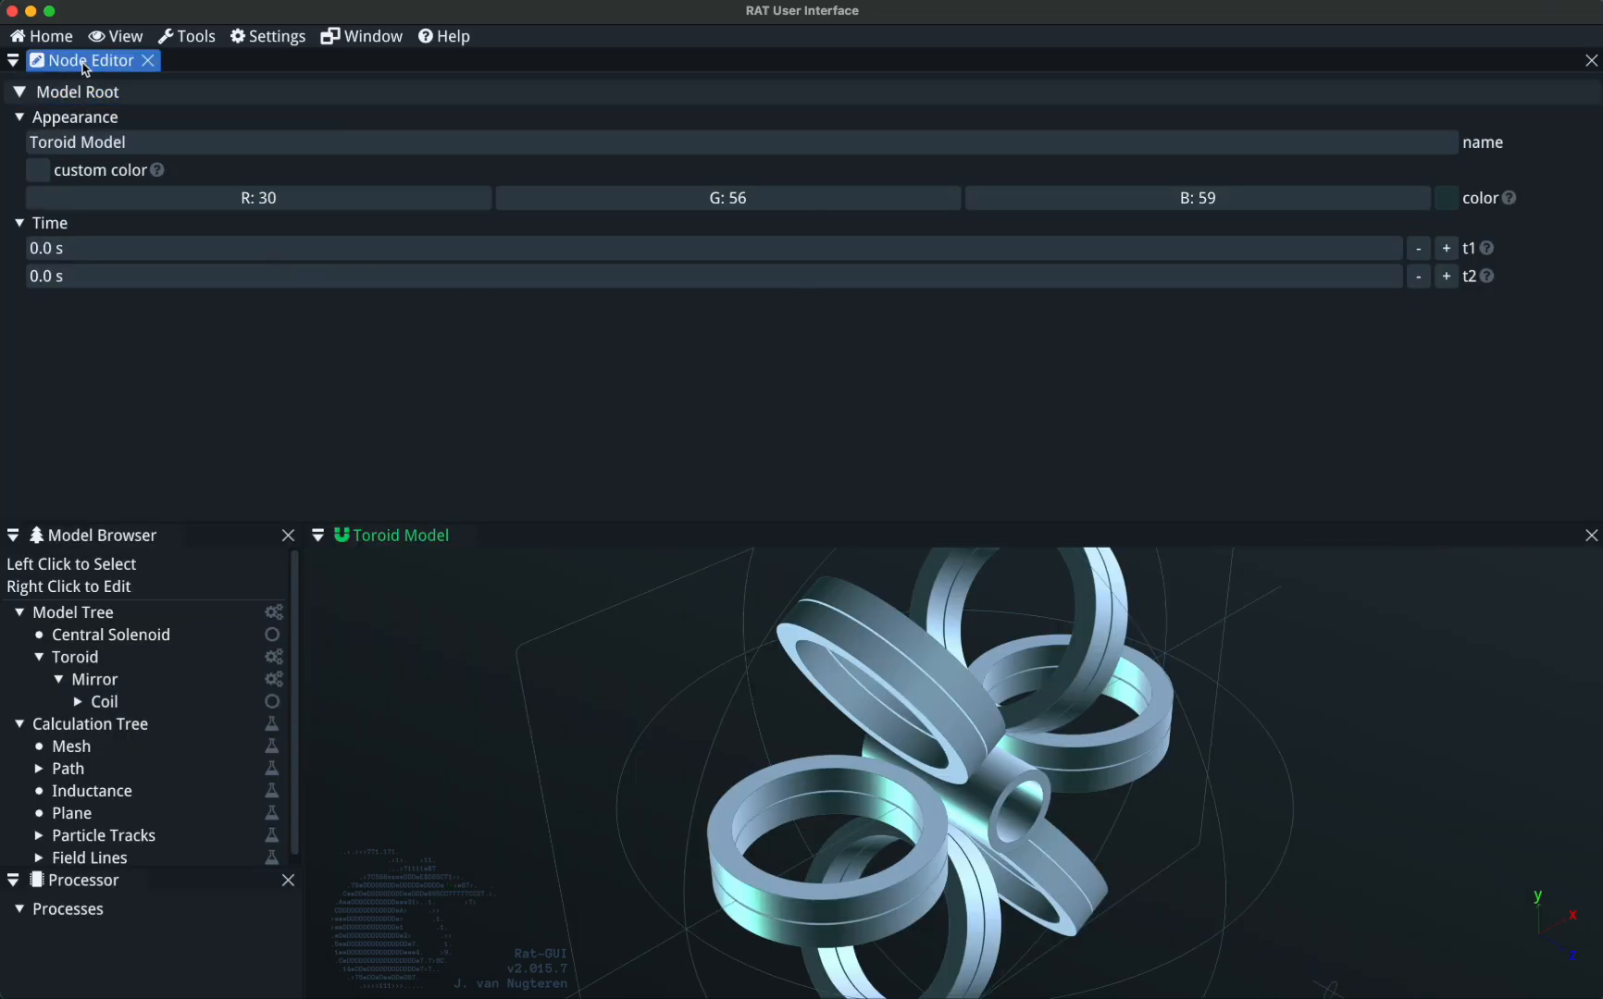
Dock the Node Editor between the Model Browser and the Toroid Model viewport, and widen both panels.
left_click_drag(85, 69, 529, 375)
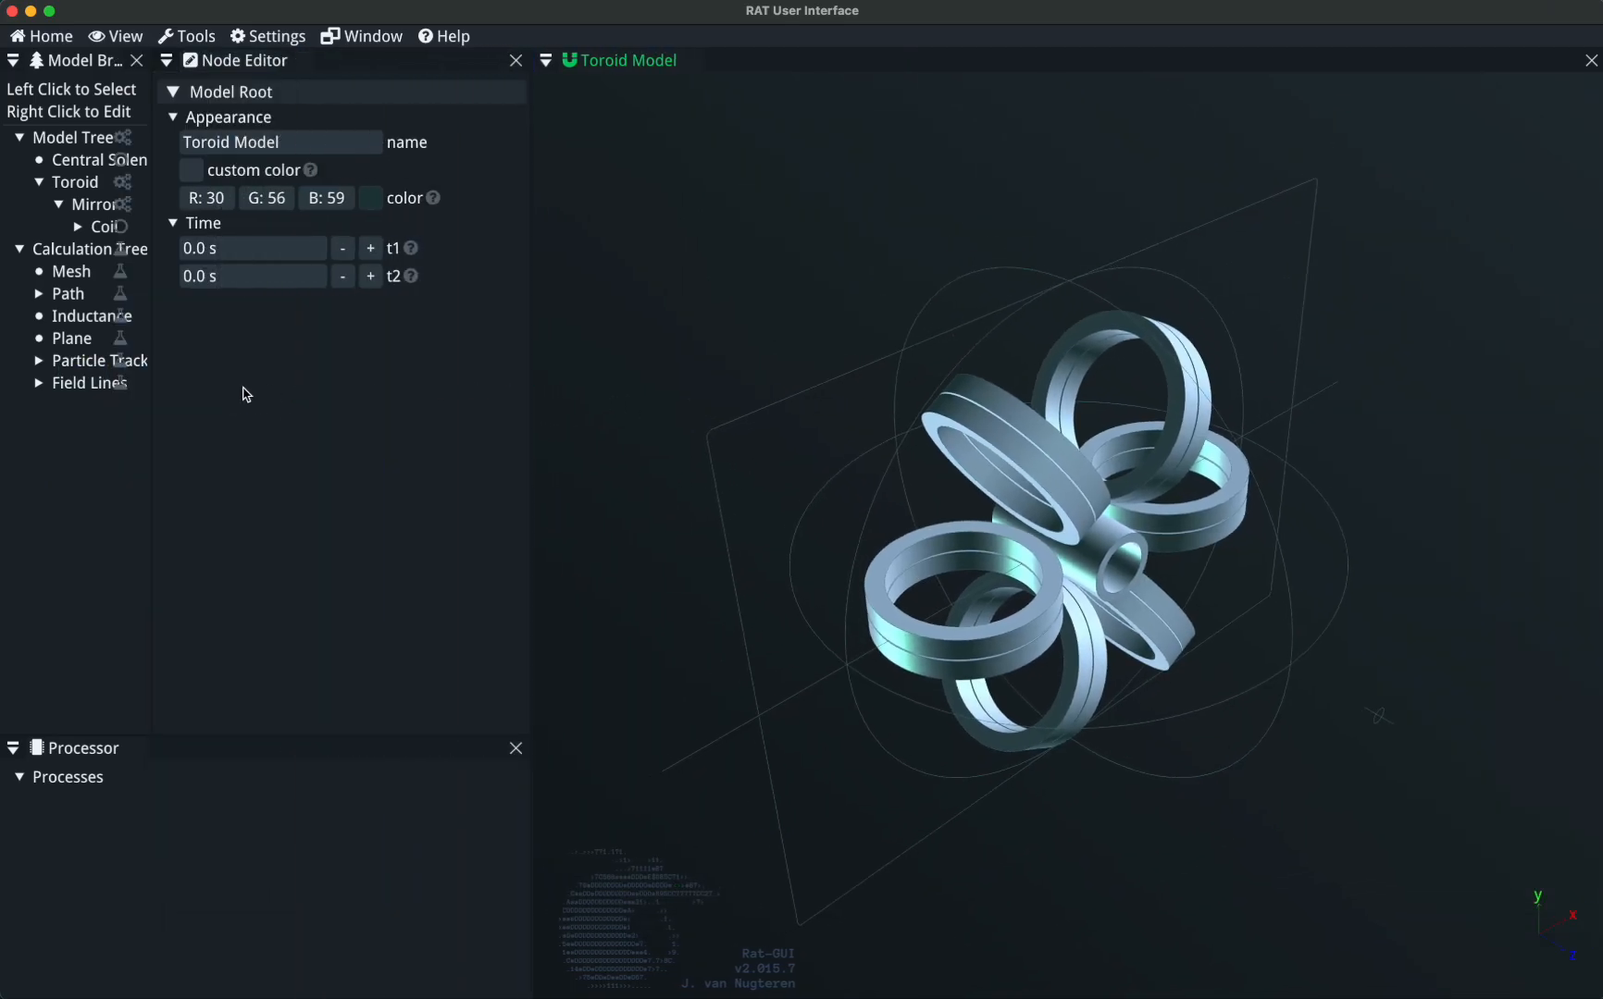
left_click_drag(151, 448, 275, 444)
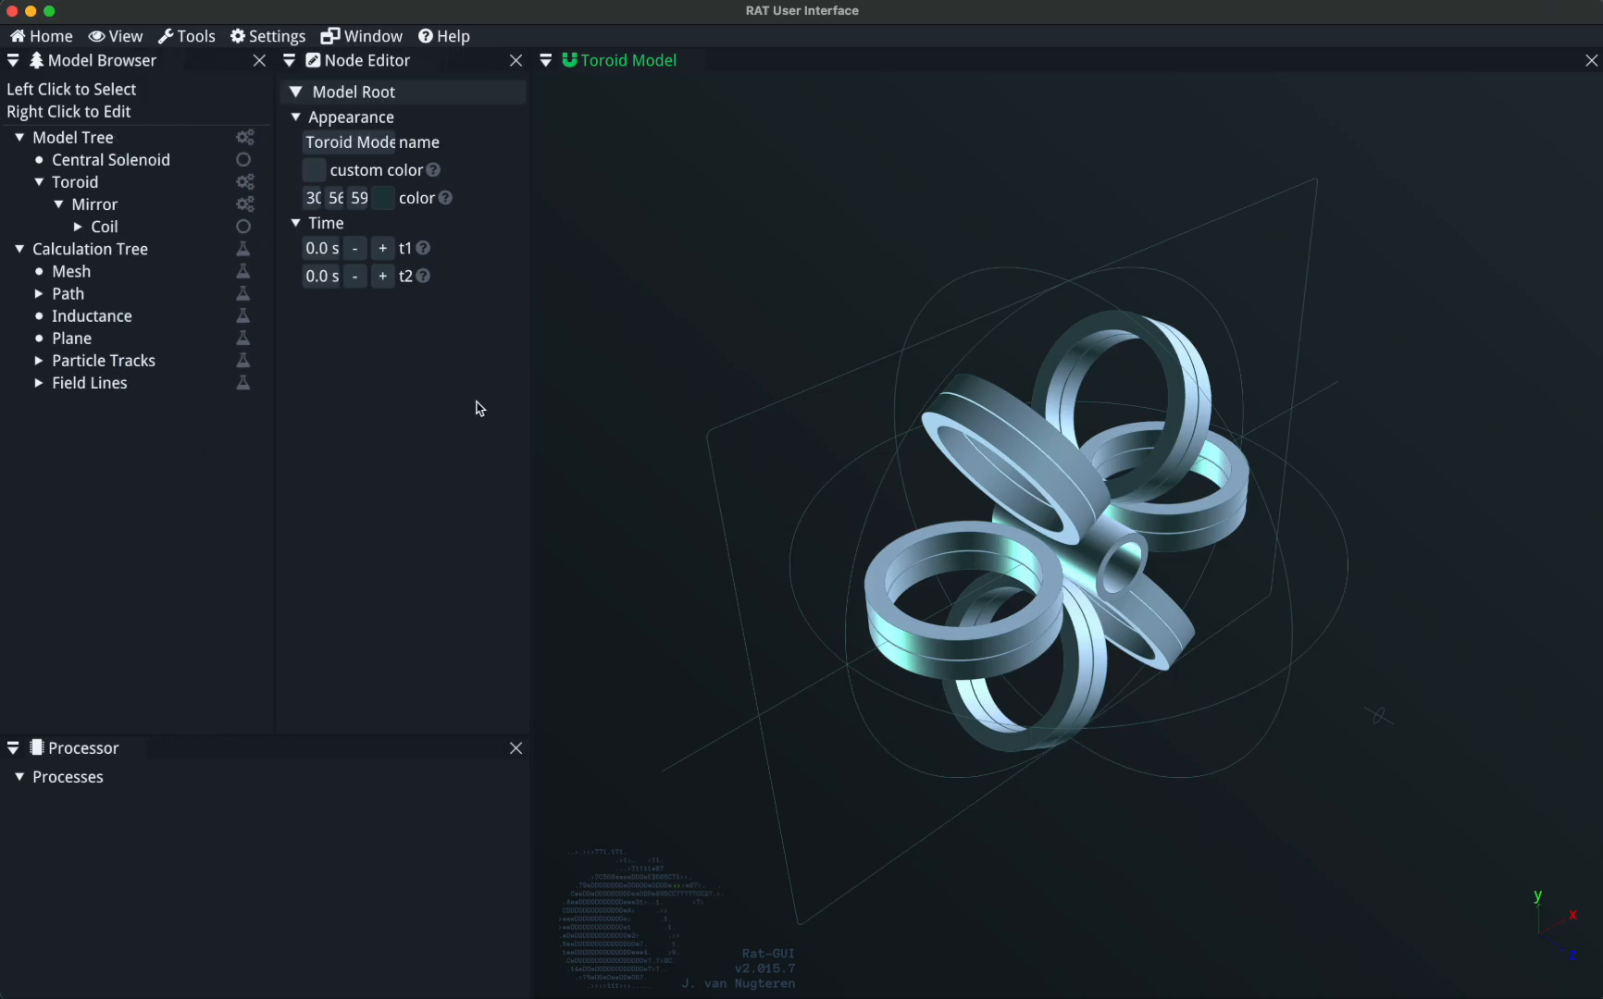
left_click_drag(531, 389, 645, 379)
Try the Toroid Model viewport as a tab beside the Node Editor, and rearrange them with the viewport between the Model Browser and Node Editor.
left_click_drag(748, 59, 470, 409)
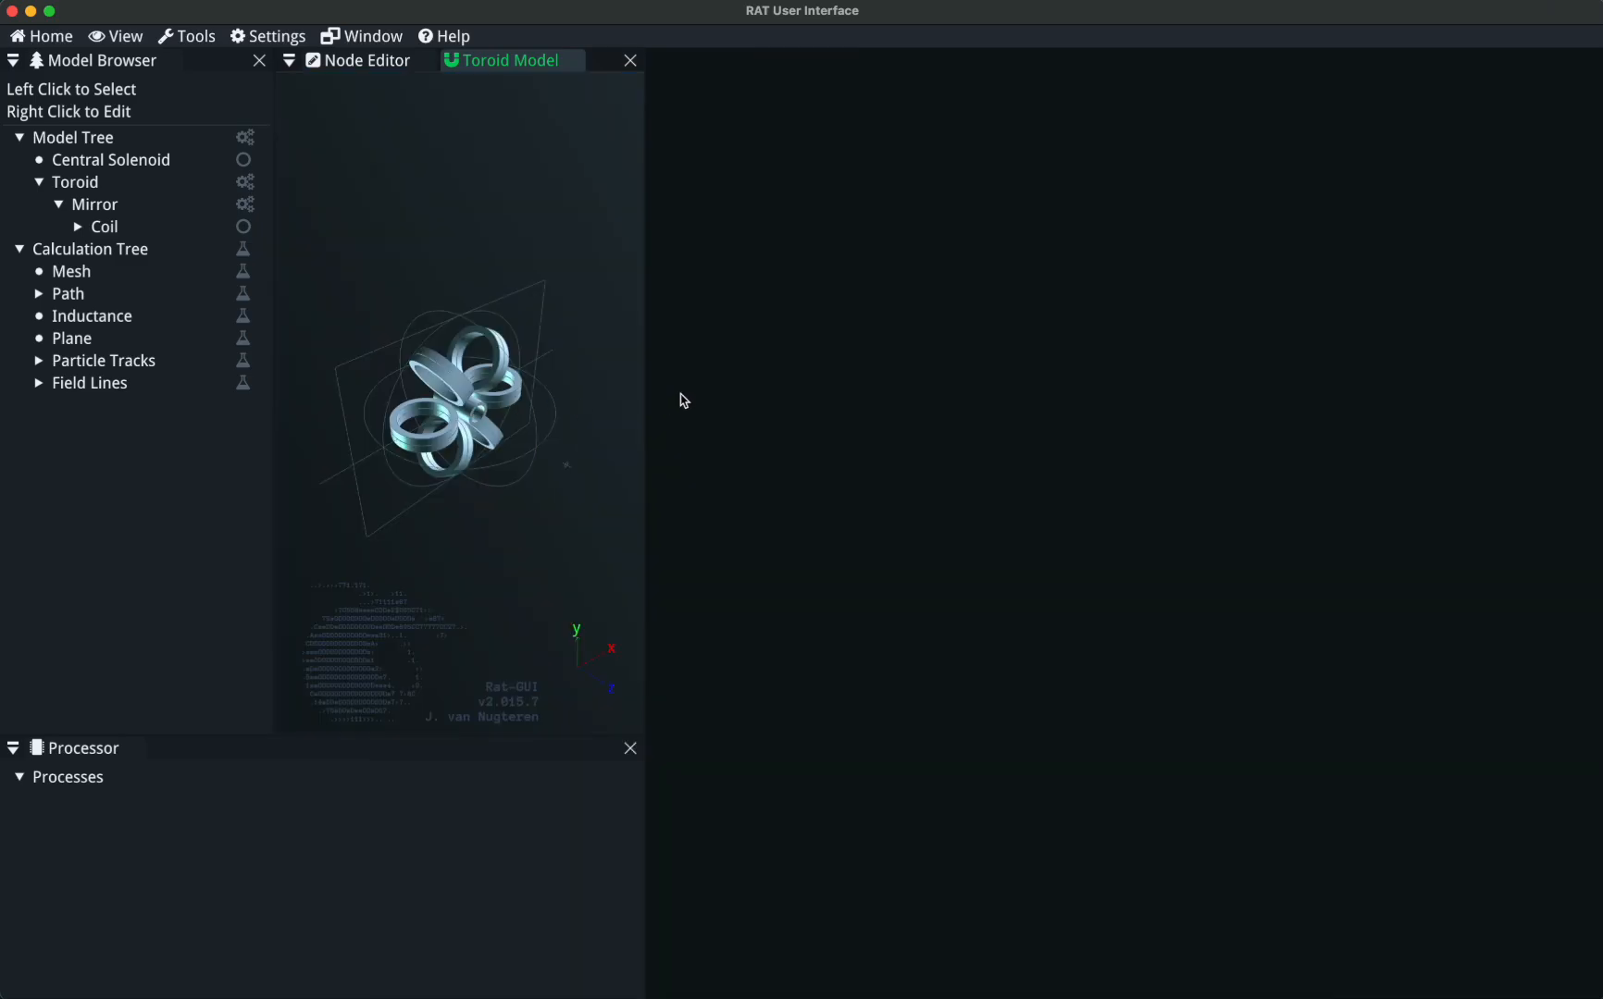
left_click(374, 64)
left_click_drag(361, 60, 1575, 512)
left_click_drag(395, 69, 940, 525)
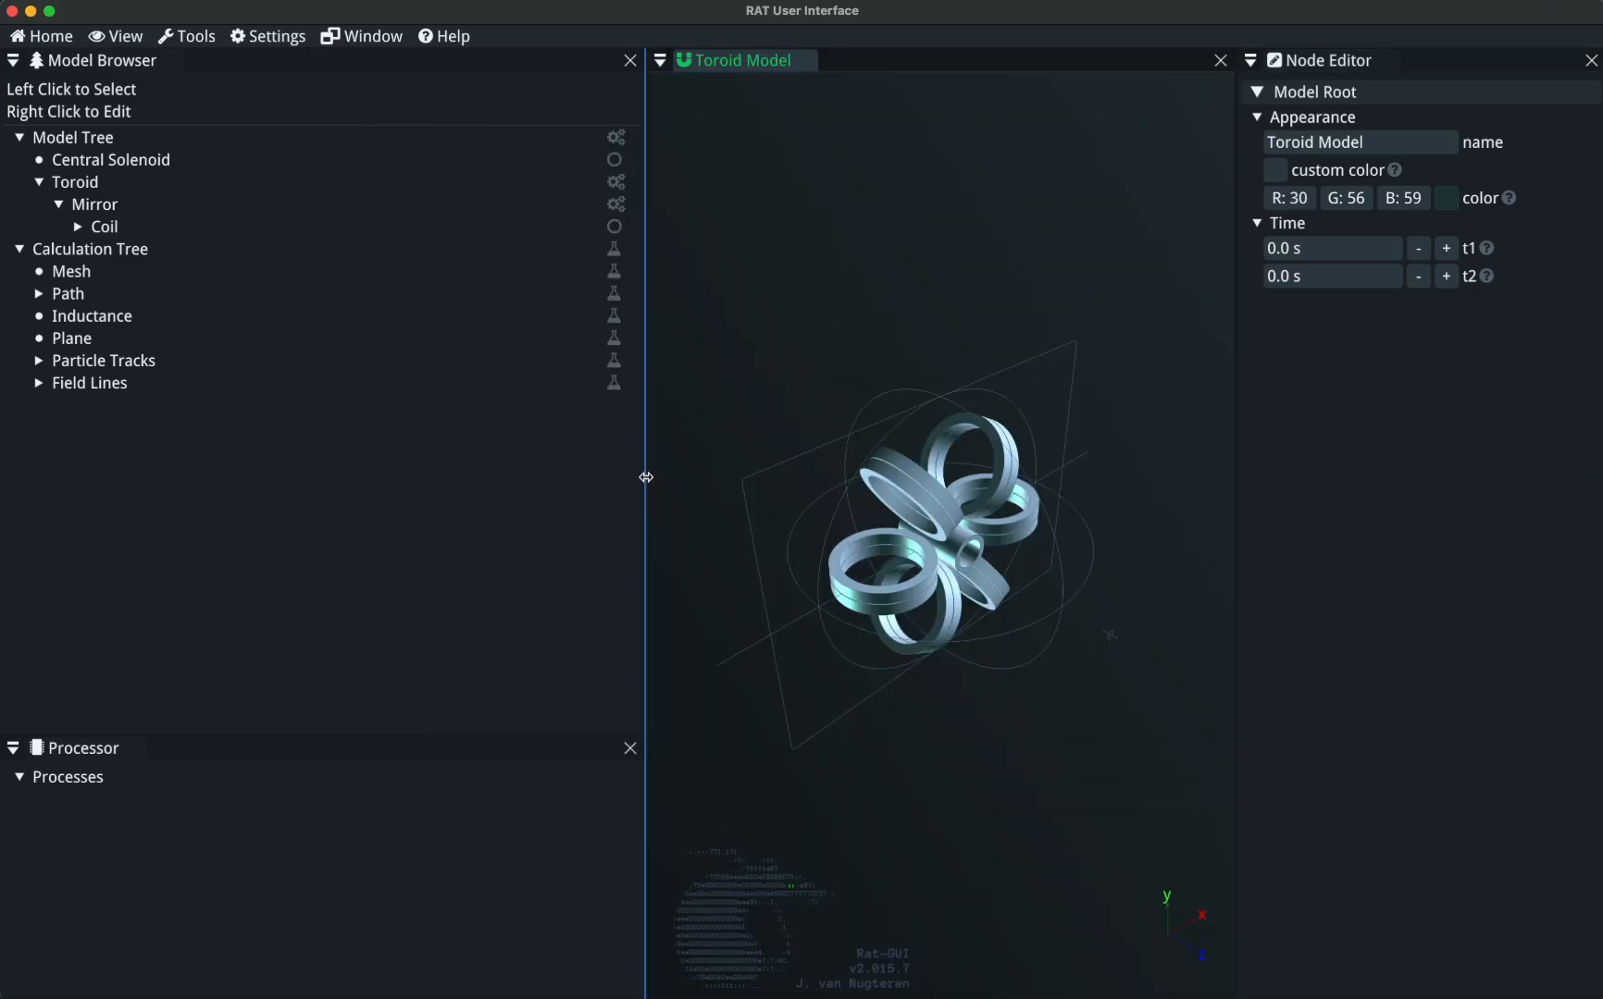
left_click_drag(646, 478, 386, 479)
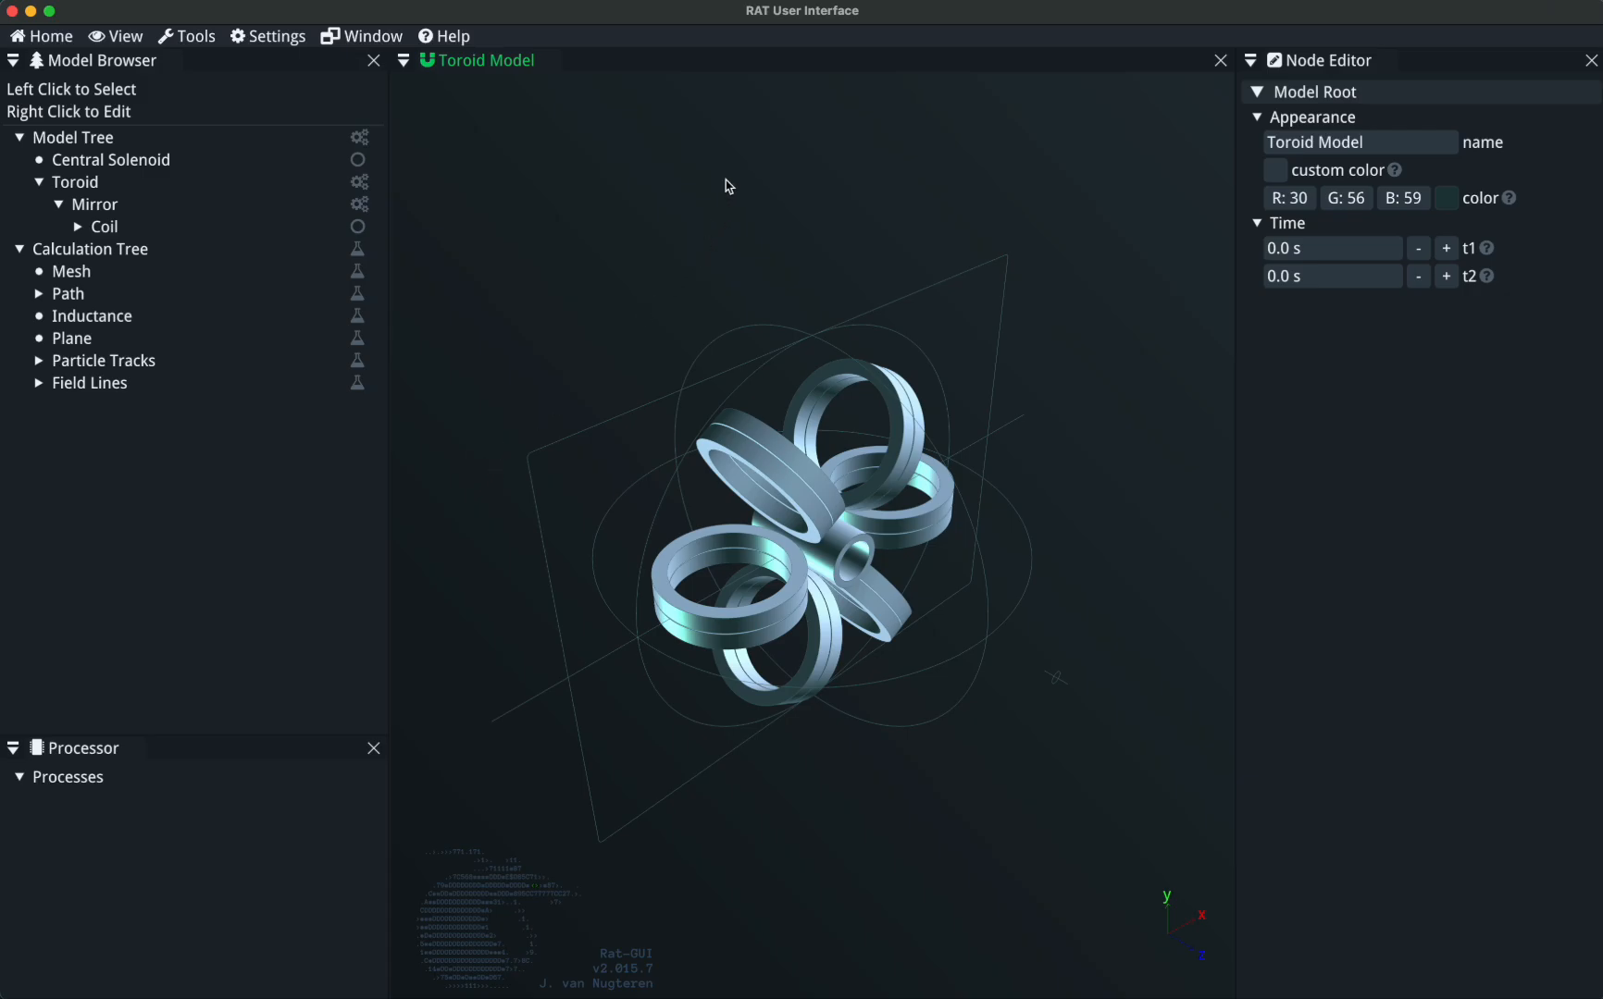
Close the Node Editor and Processor panels and select the Central Solenoid in the model tree.
left_click(1592, 60)
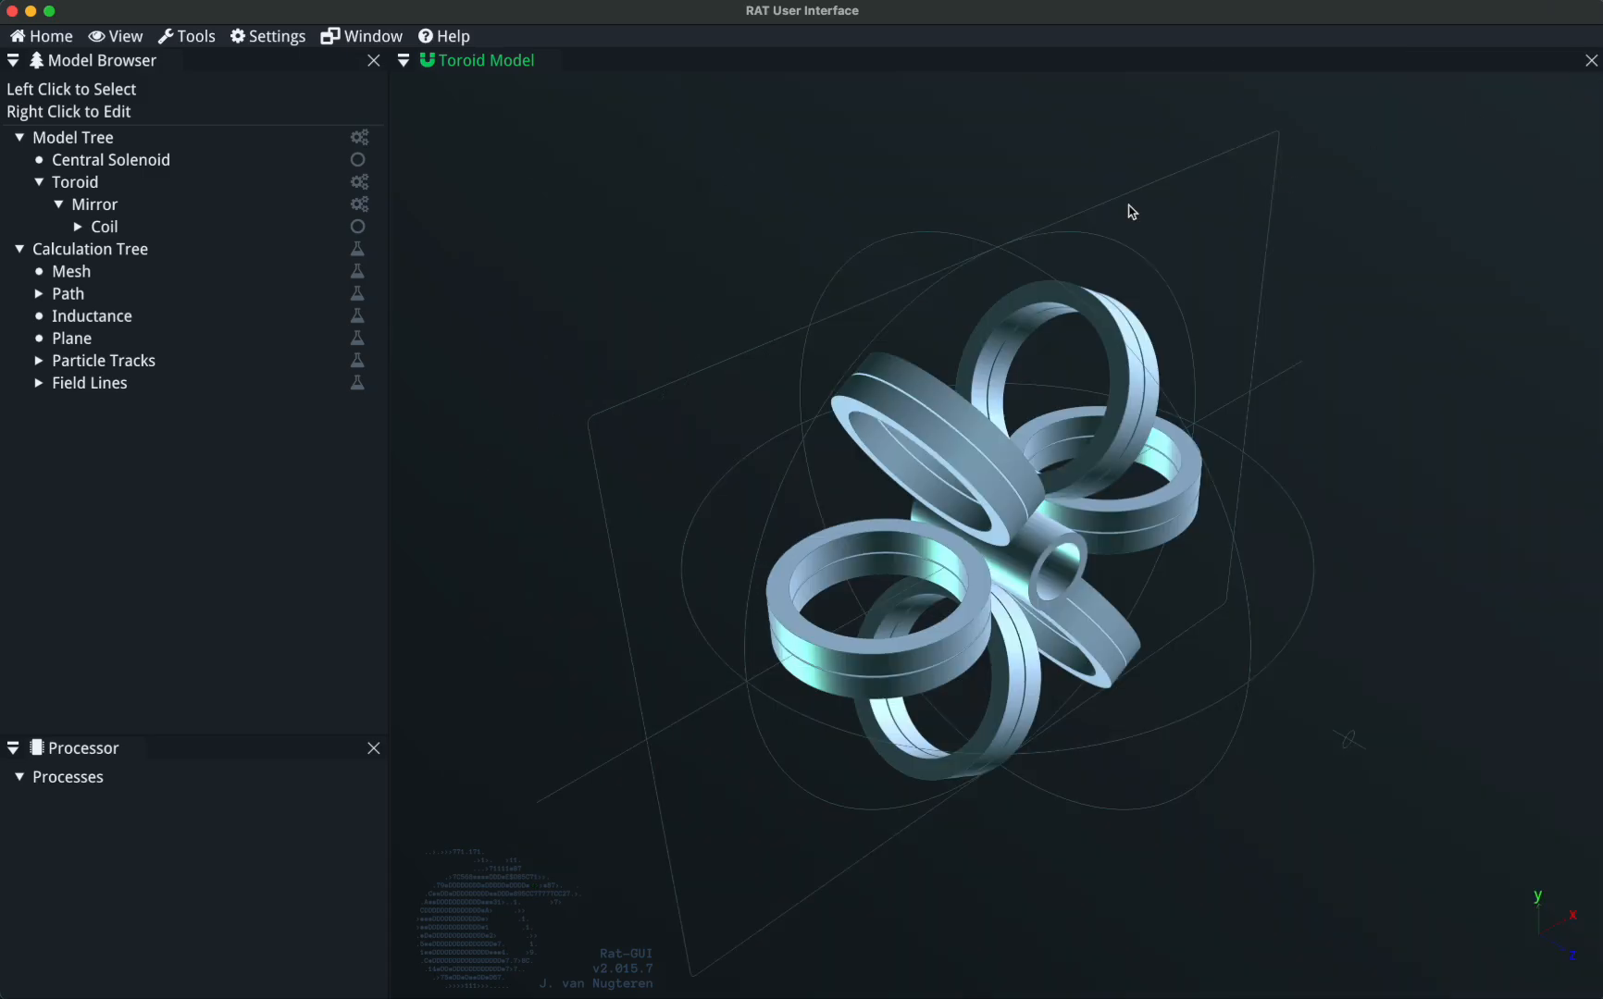
left_click(373, 748)
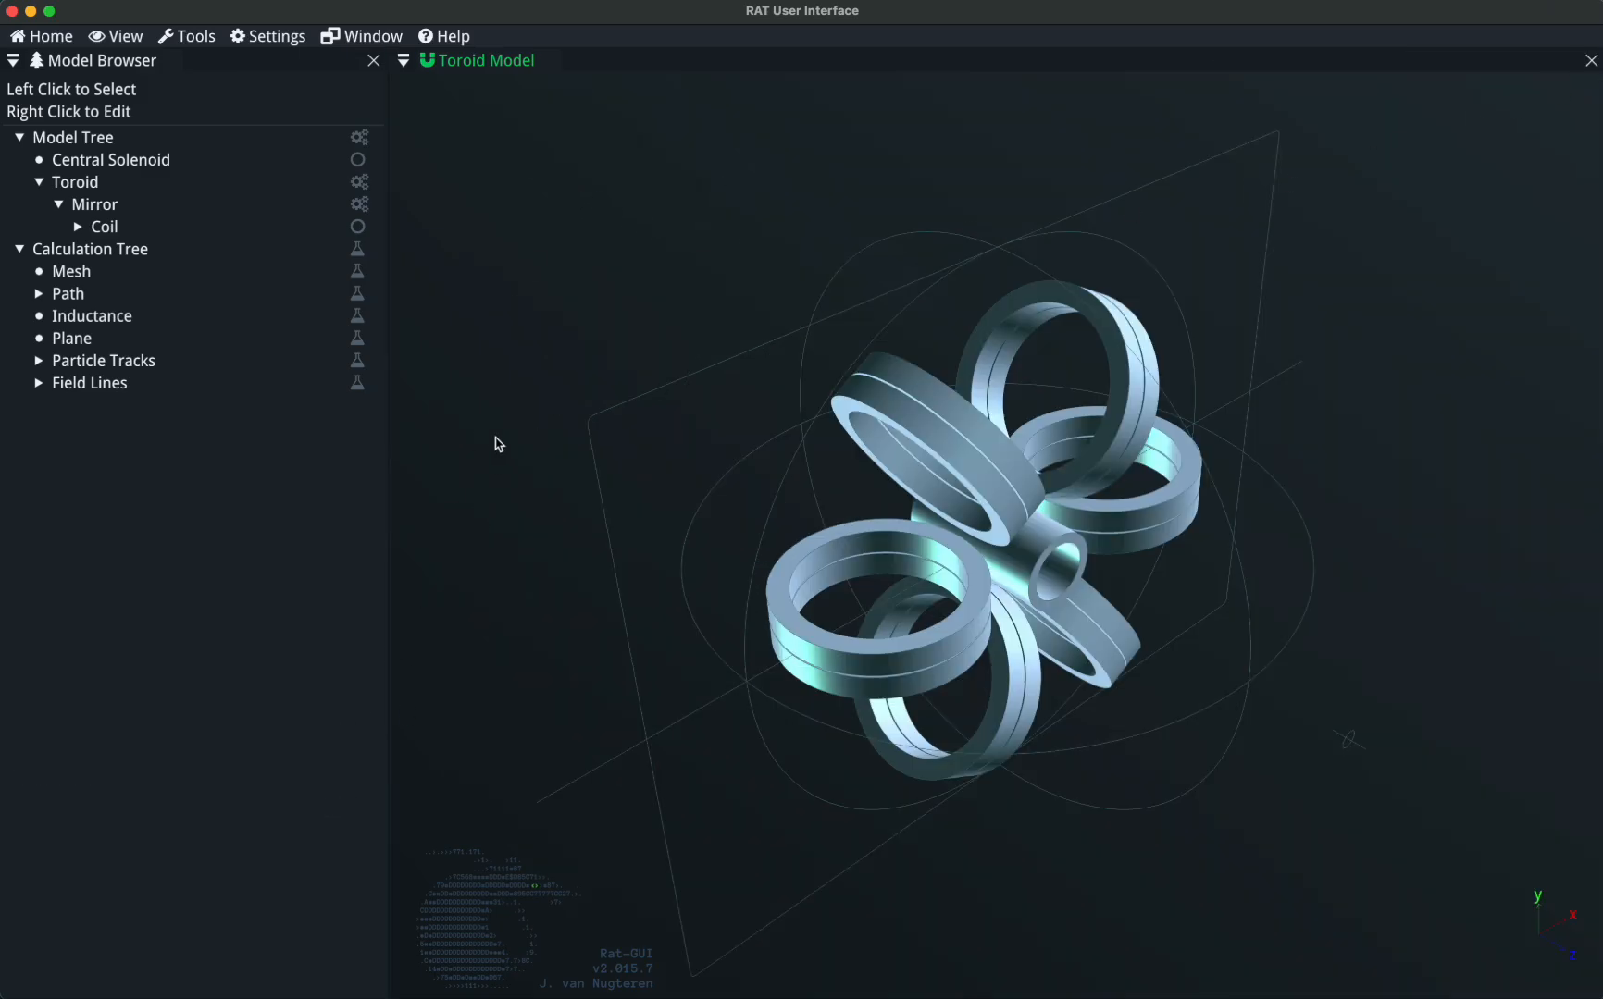
left_click(205, 166)
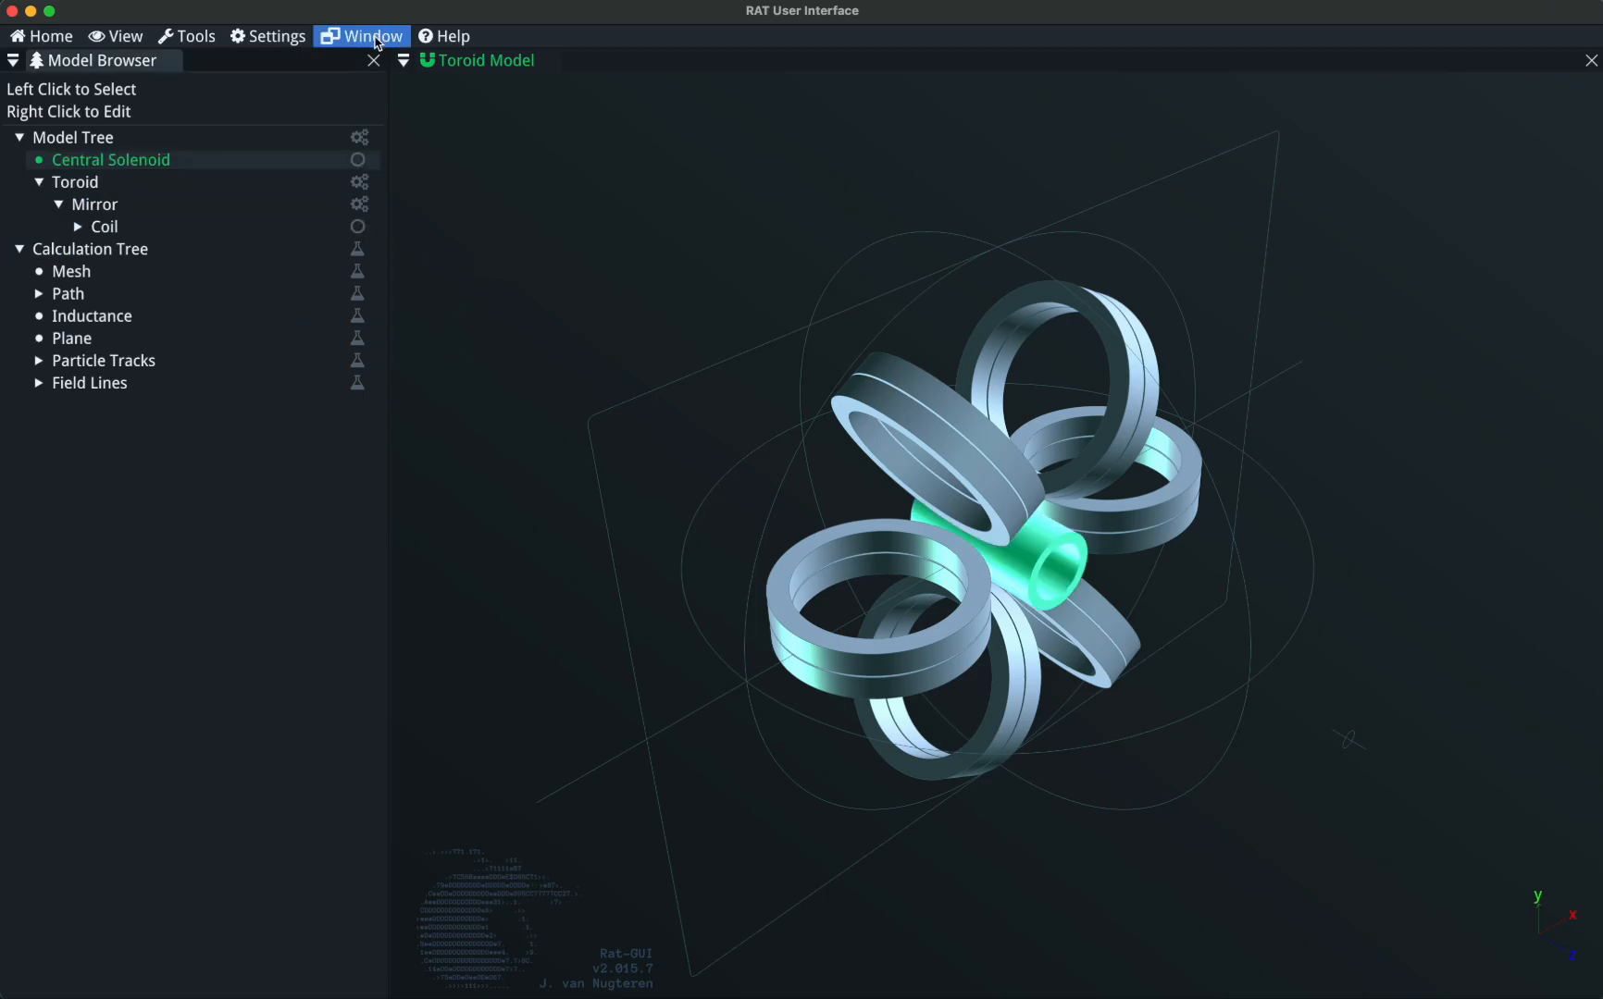
Reopen the Node Editor and Processor panels and narrow the Model Browser to enlarge the viewport.
left_click(378, 43)
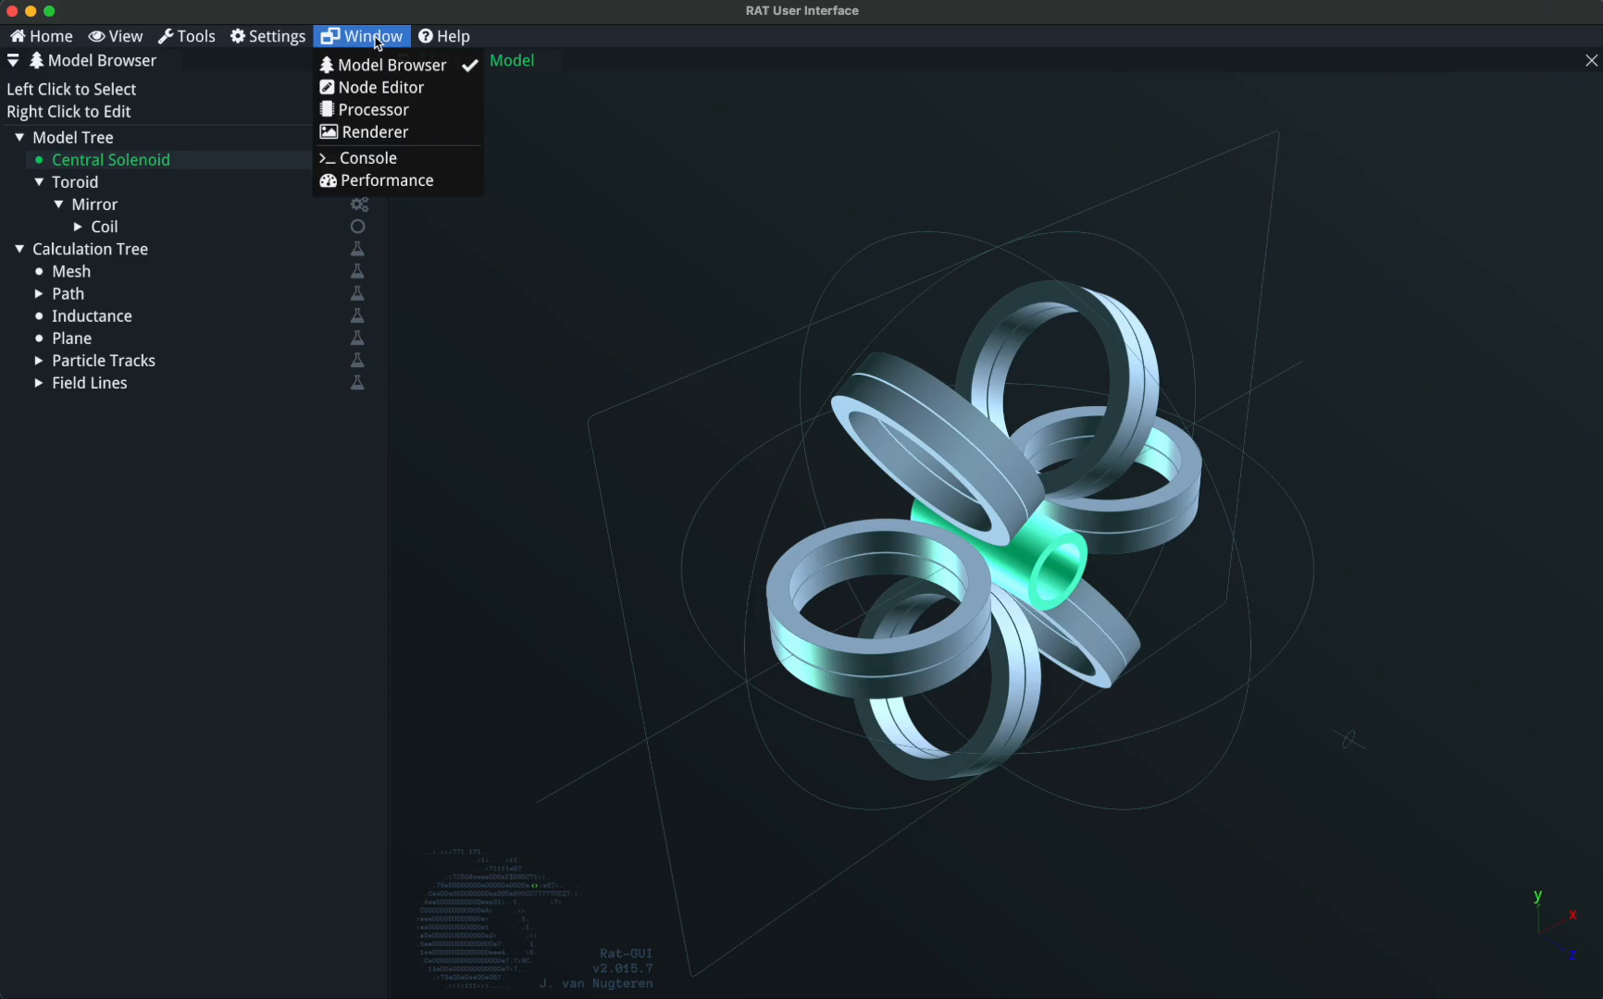
left_click(391, 89)
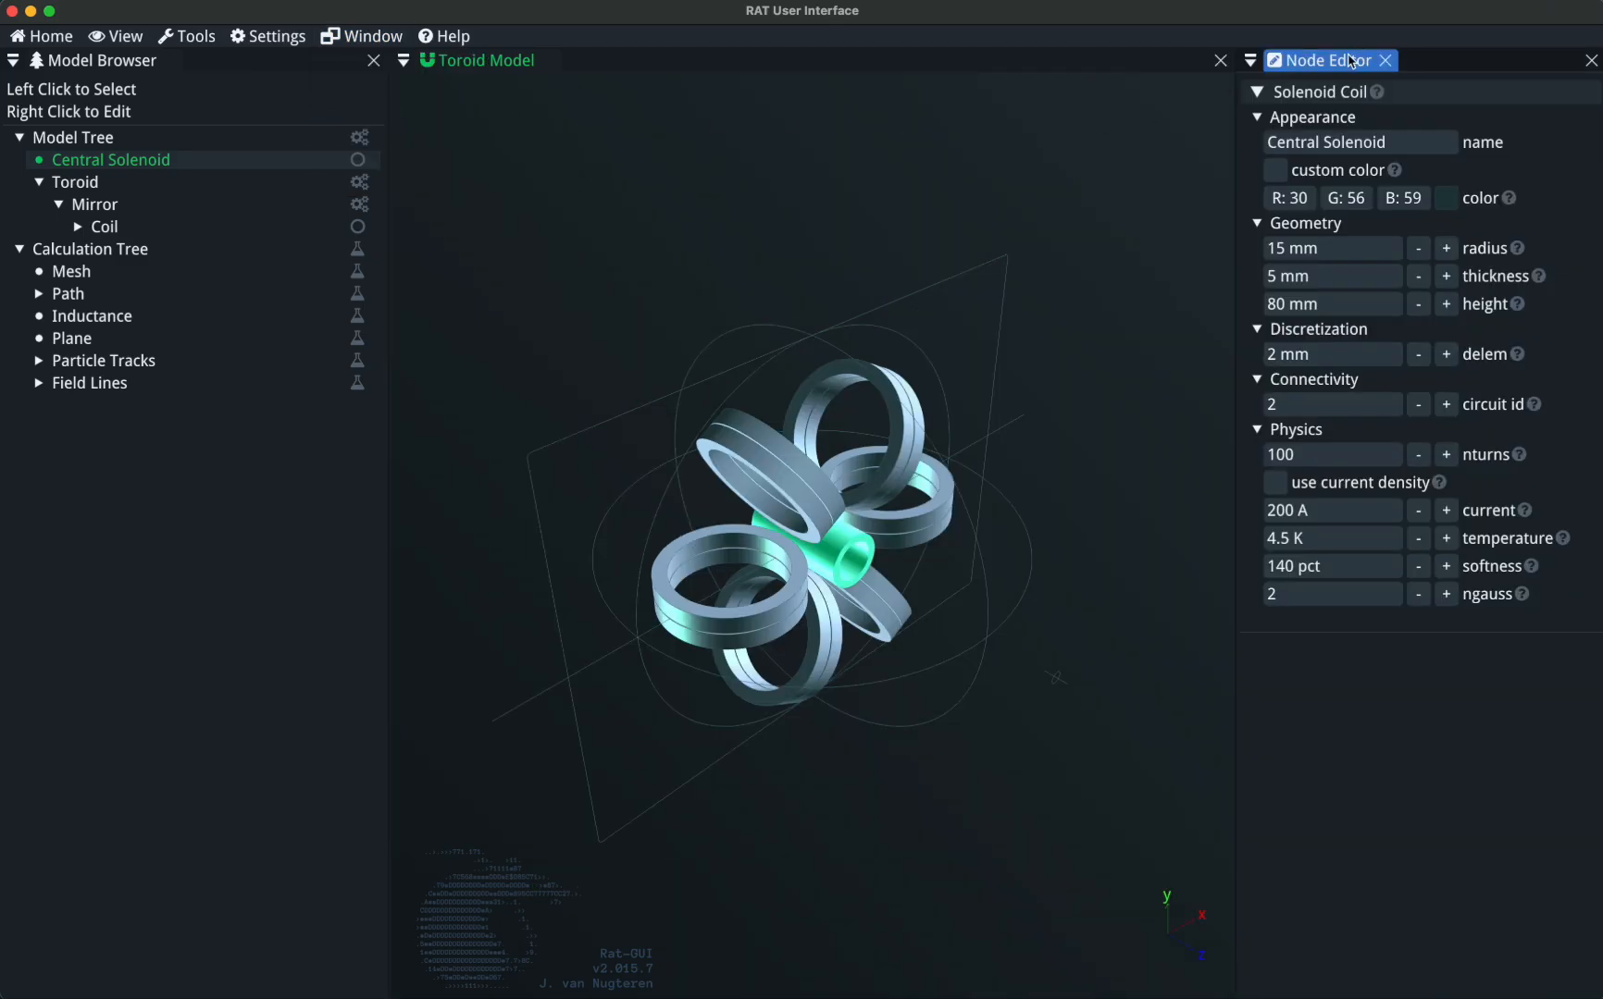
left_click(389, 39)
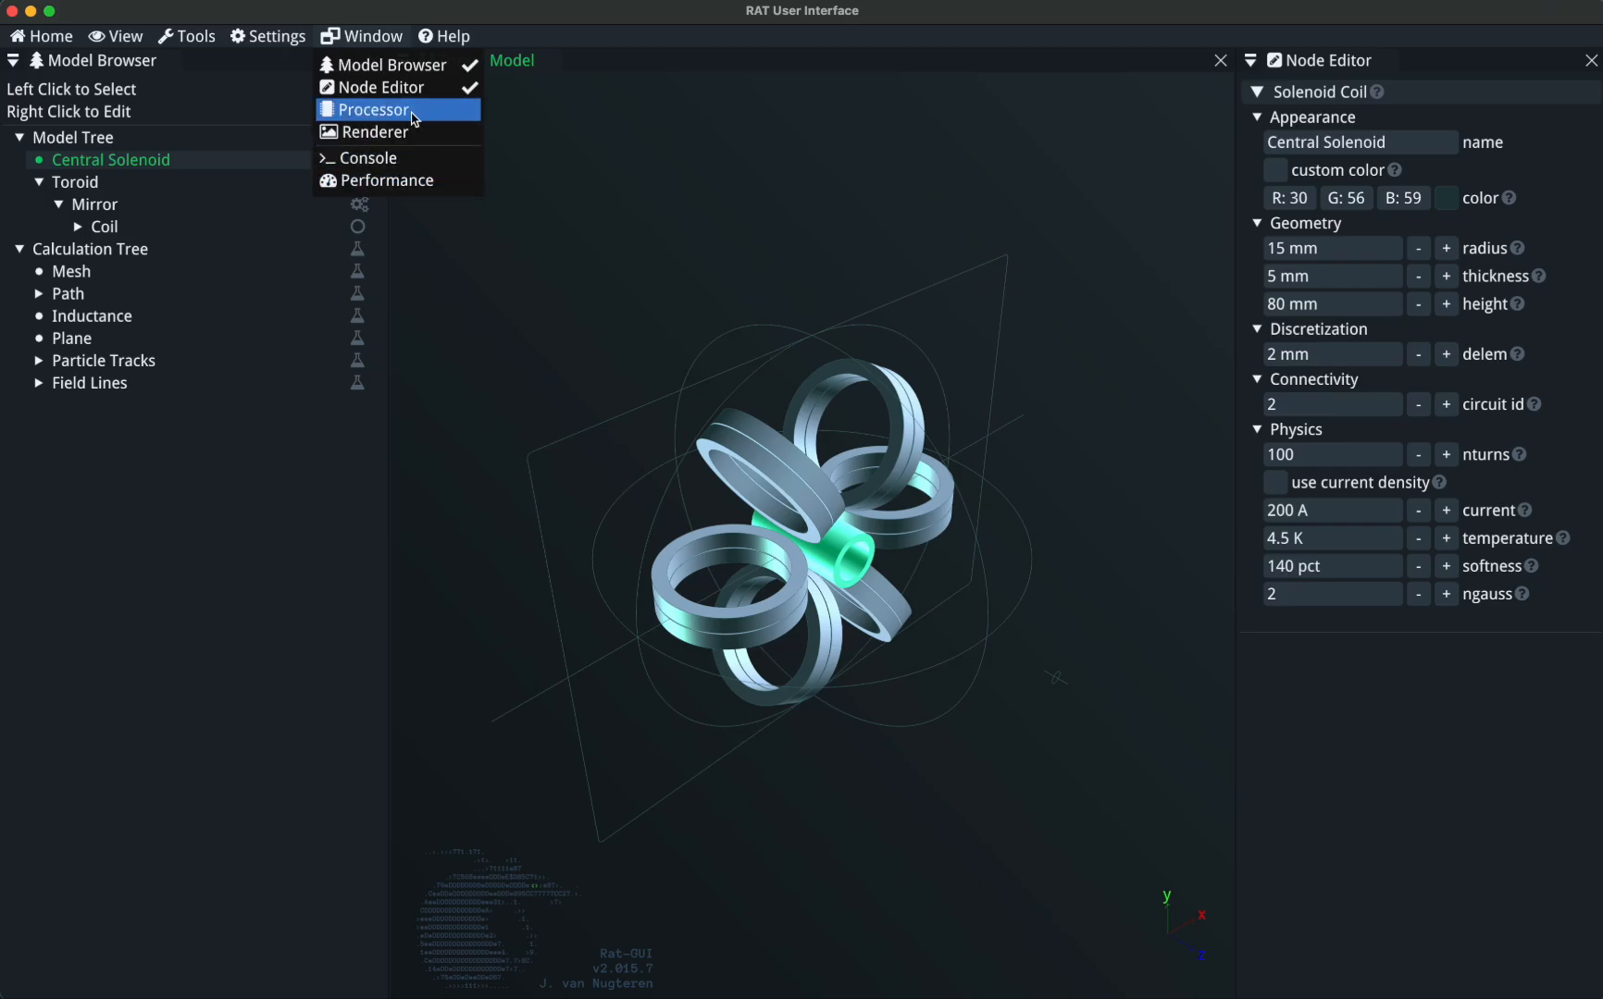
left_click(415, 119)
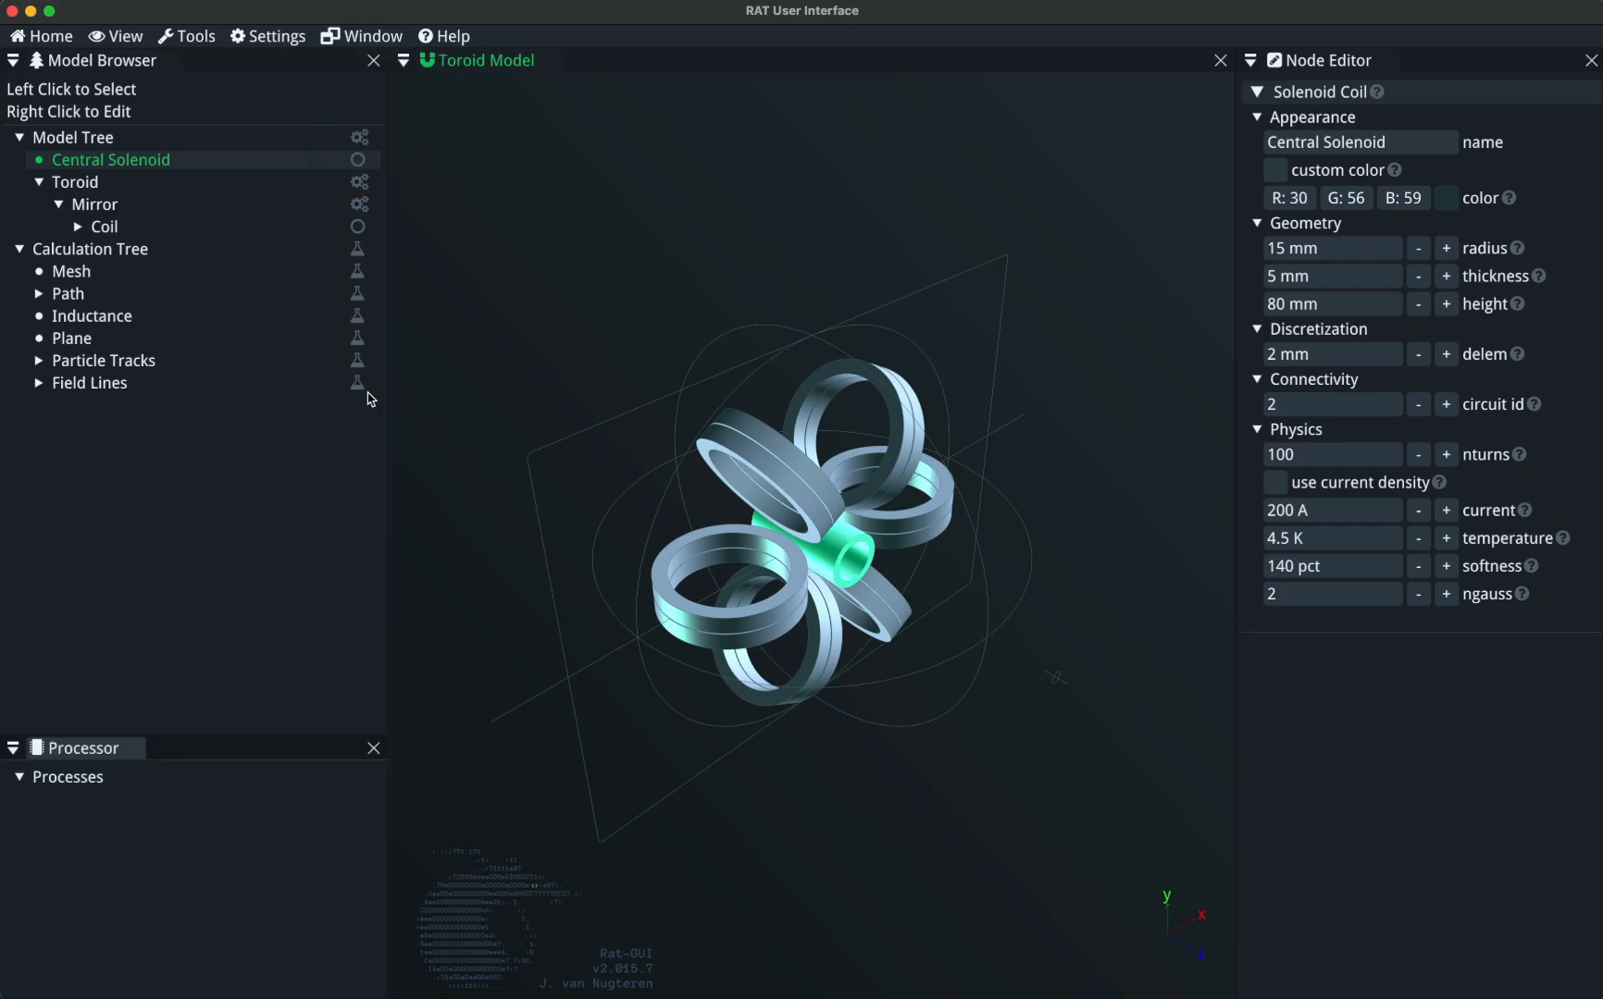
left_click_drag(389, 594, 301, 608)
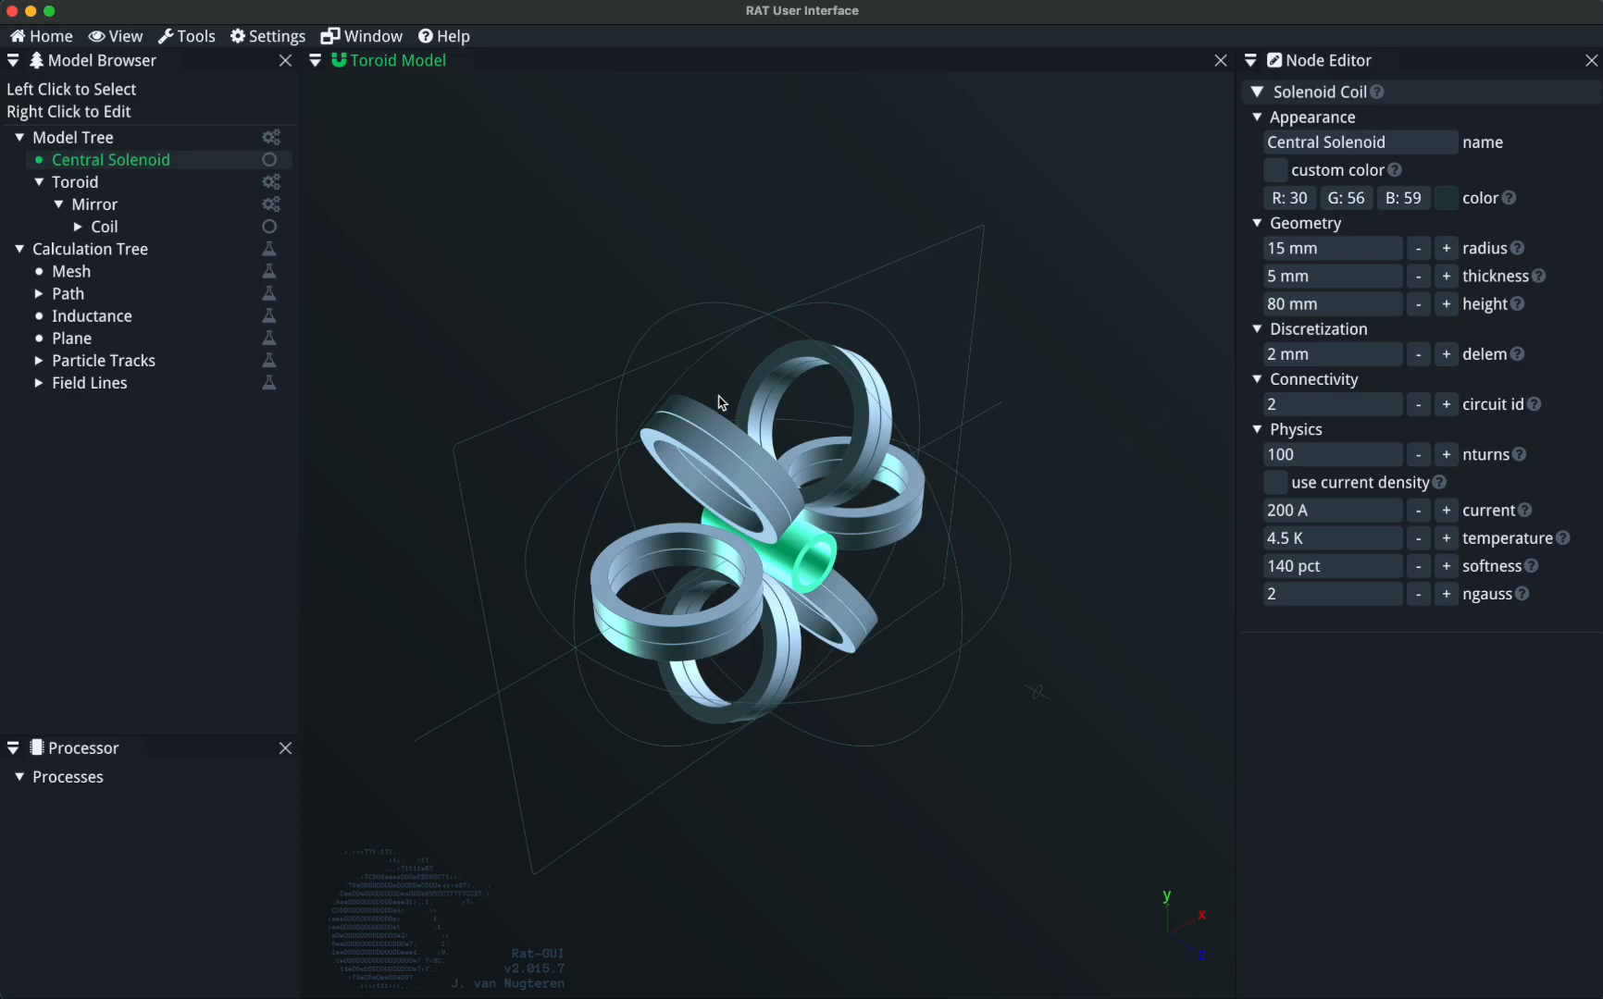
Switch the interface theme from Classic to Purewhite.
left_click_drag(634, 378, 659, 234)
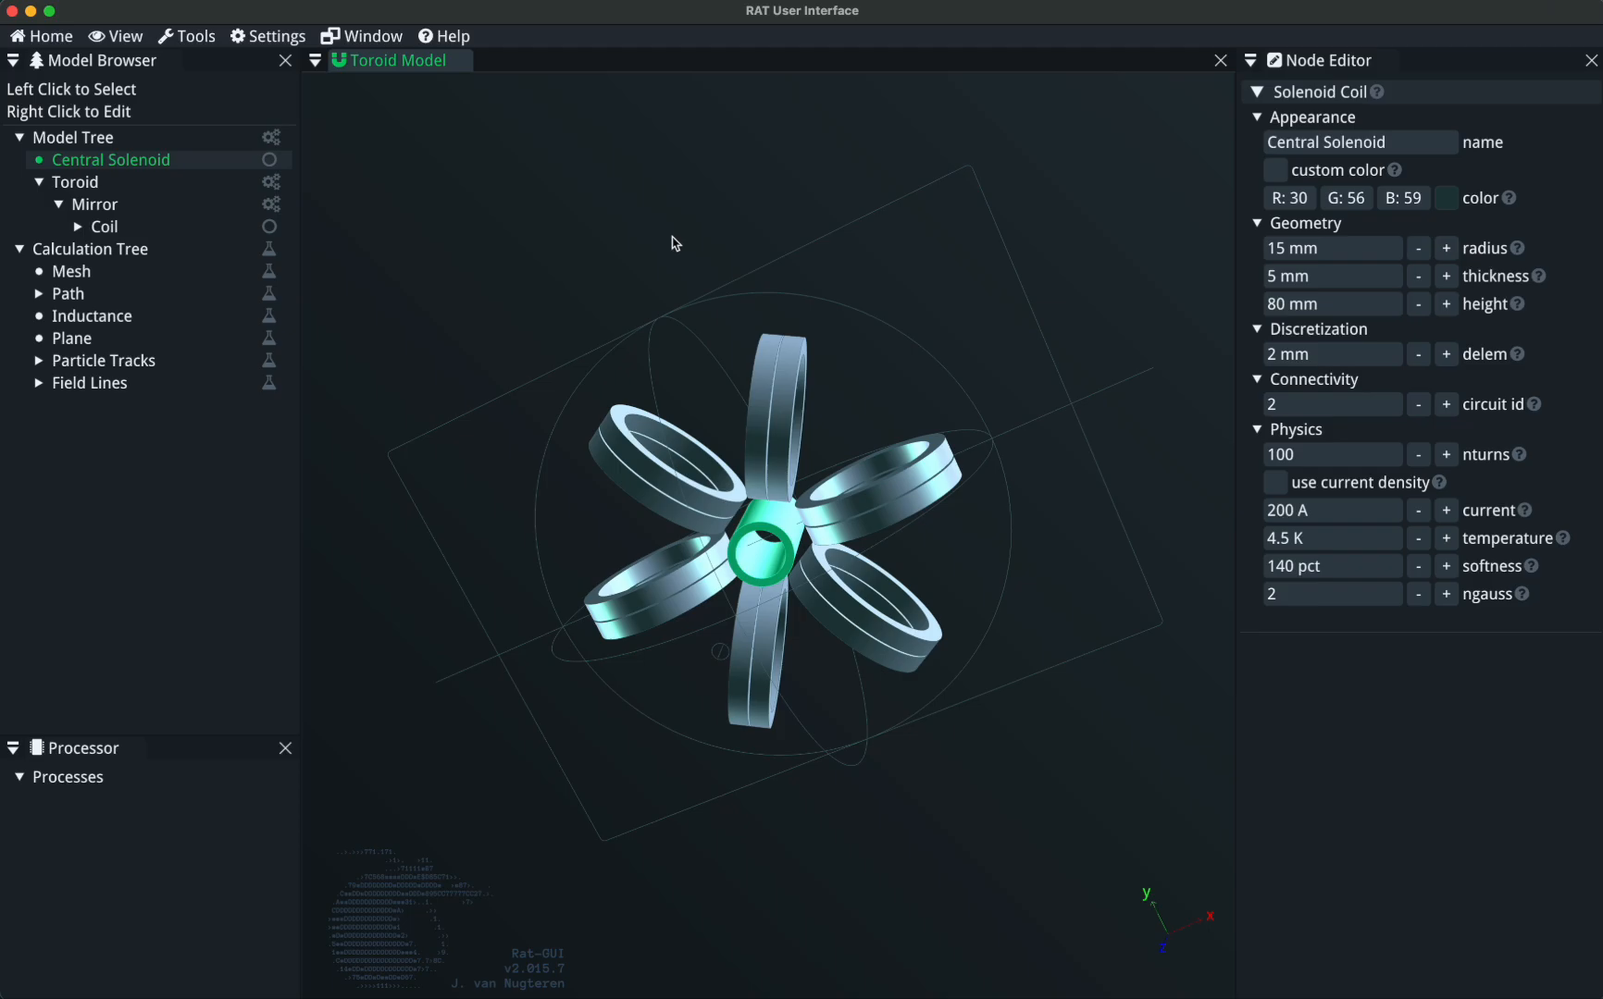
left_click(268, 37)
mouse_move(278, 67)
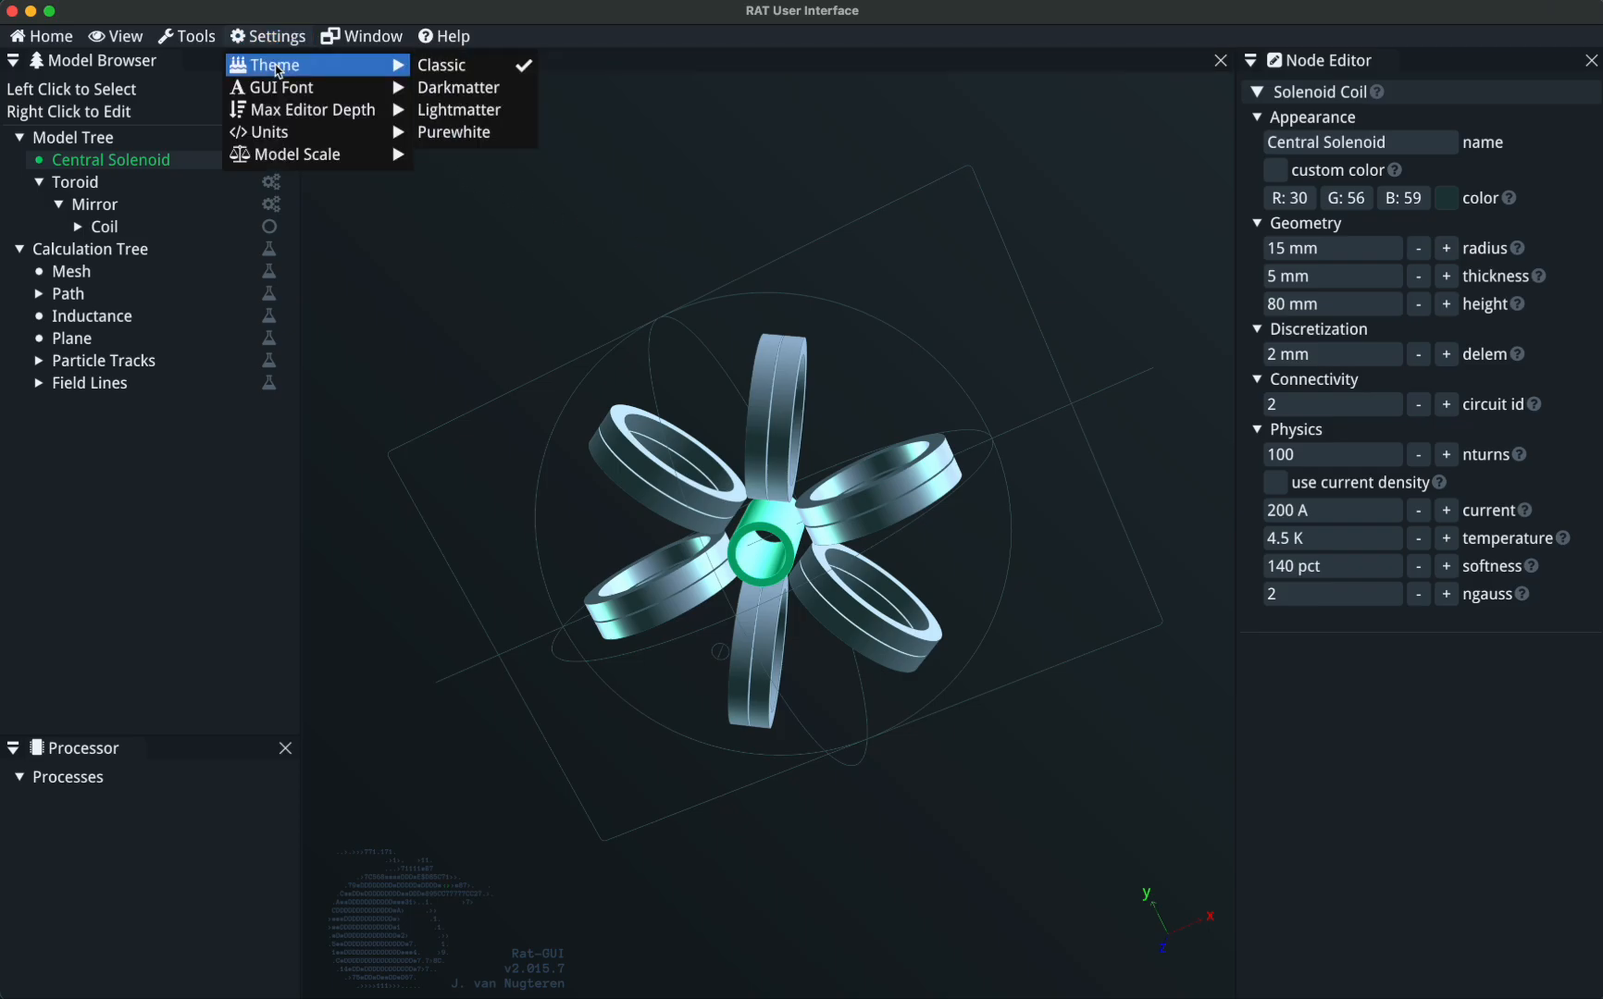
left_click(463, 137)
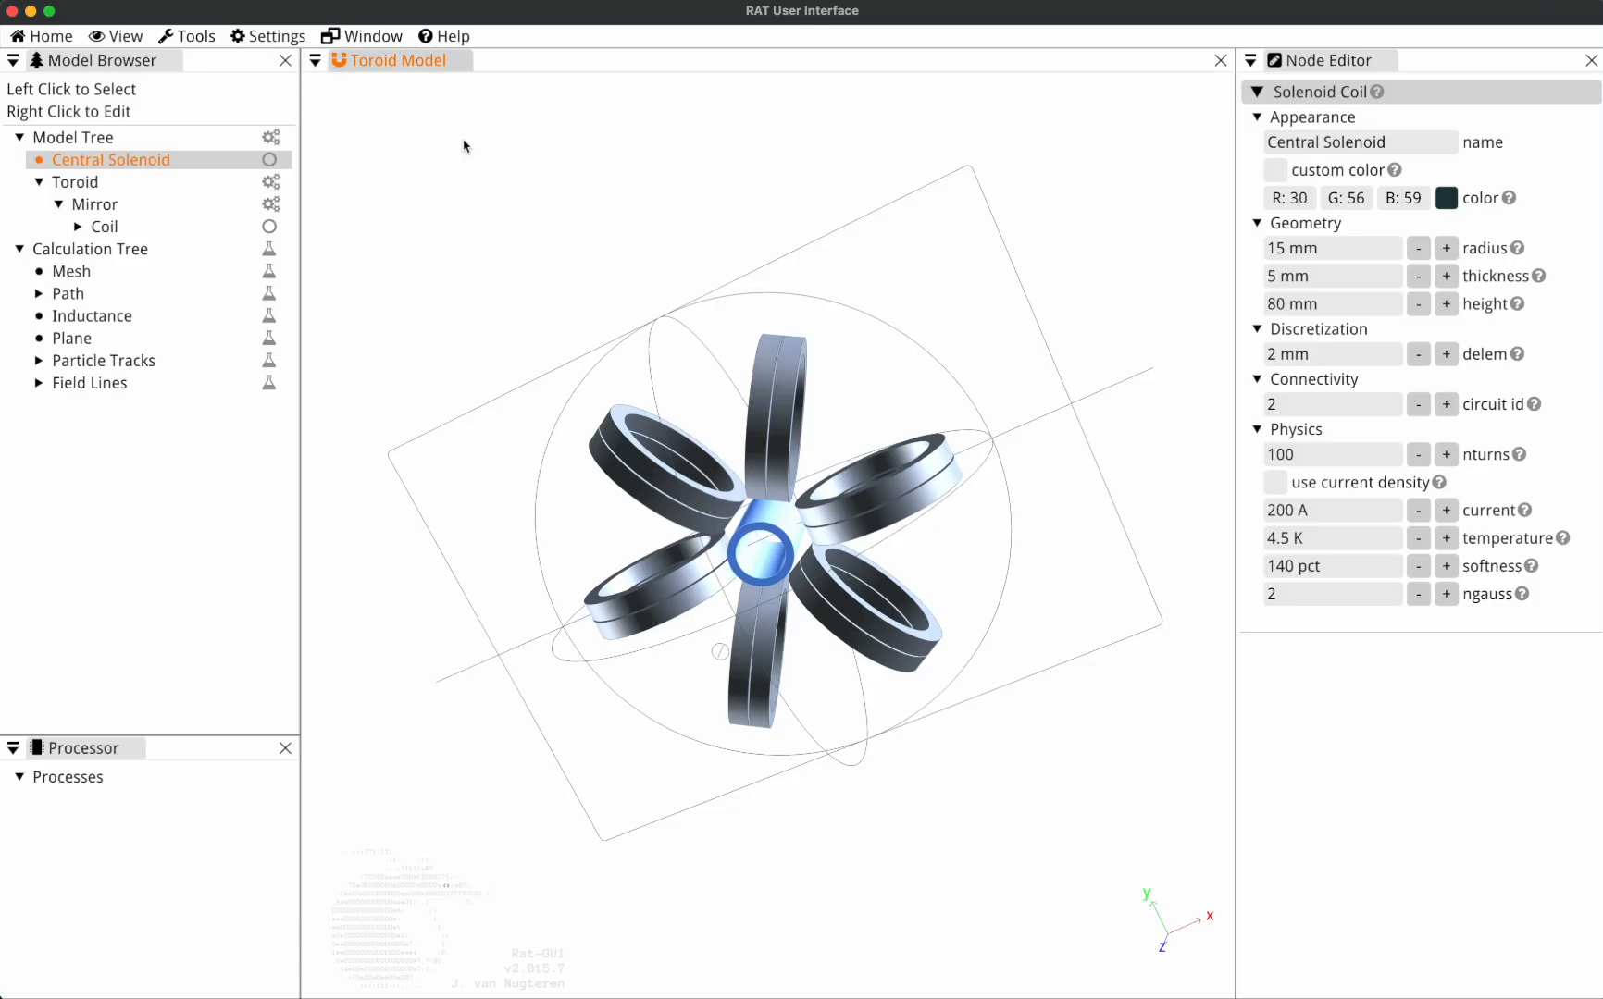
Try the Darkmatter and Lightmatter interface themes one after the other.
left_click(279, 38)
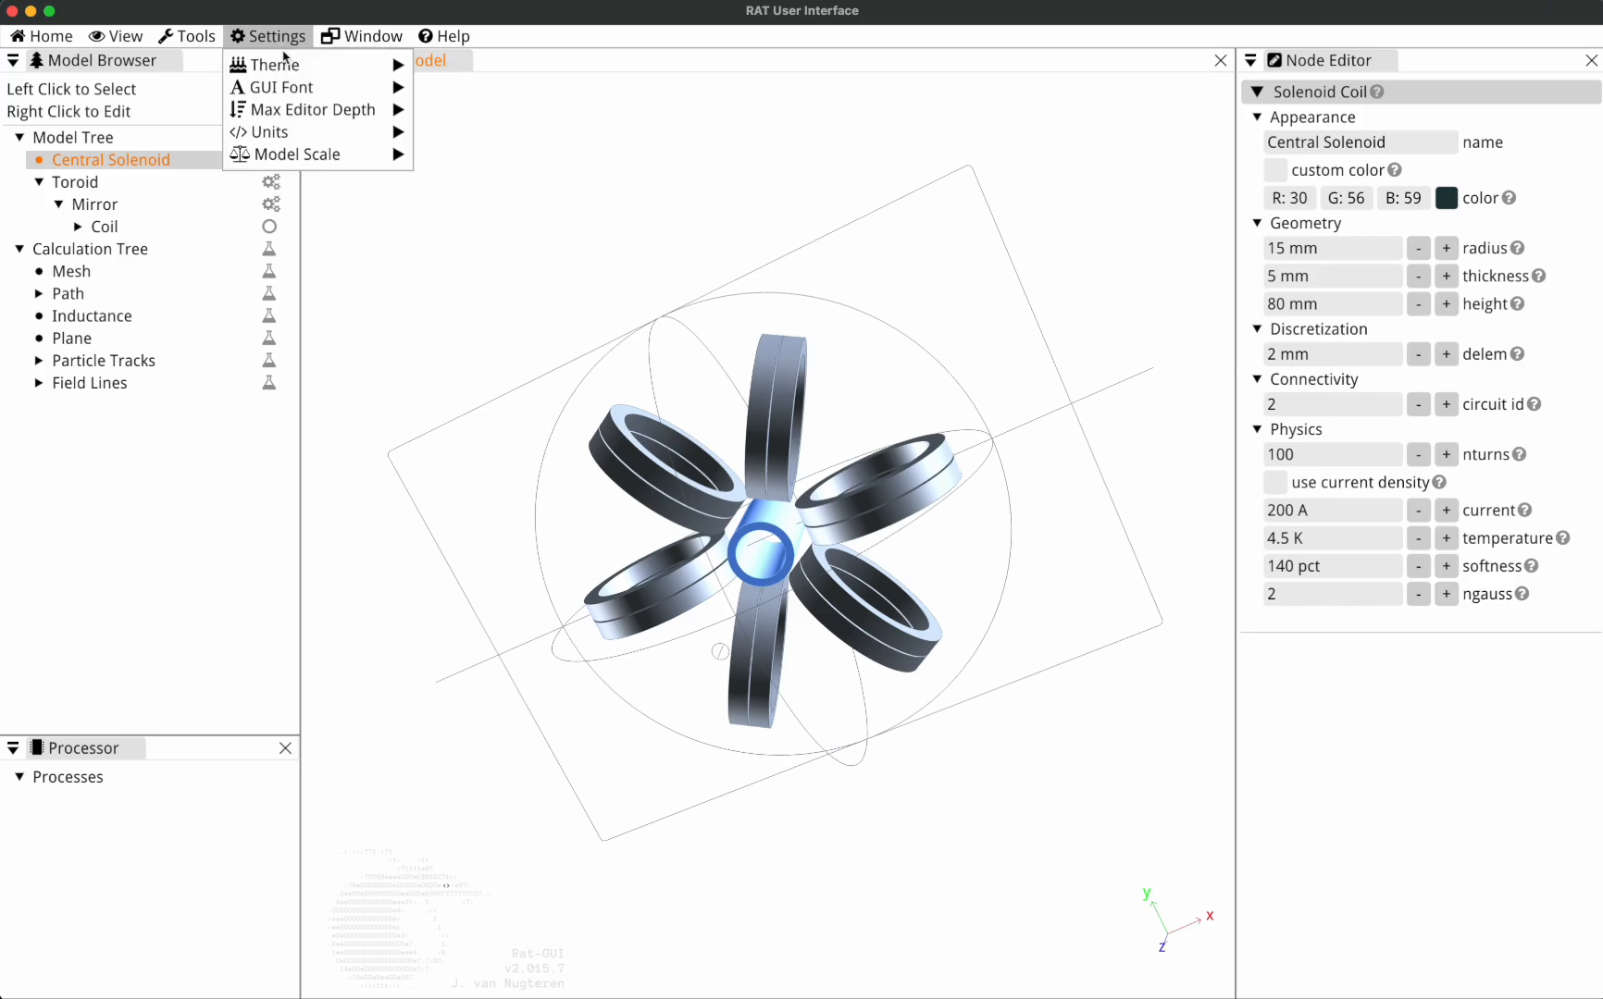
mouse_move(287, 65)
left_click(475, 89)
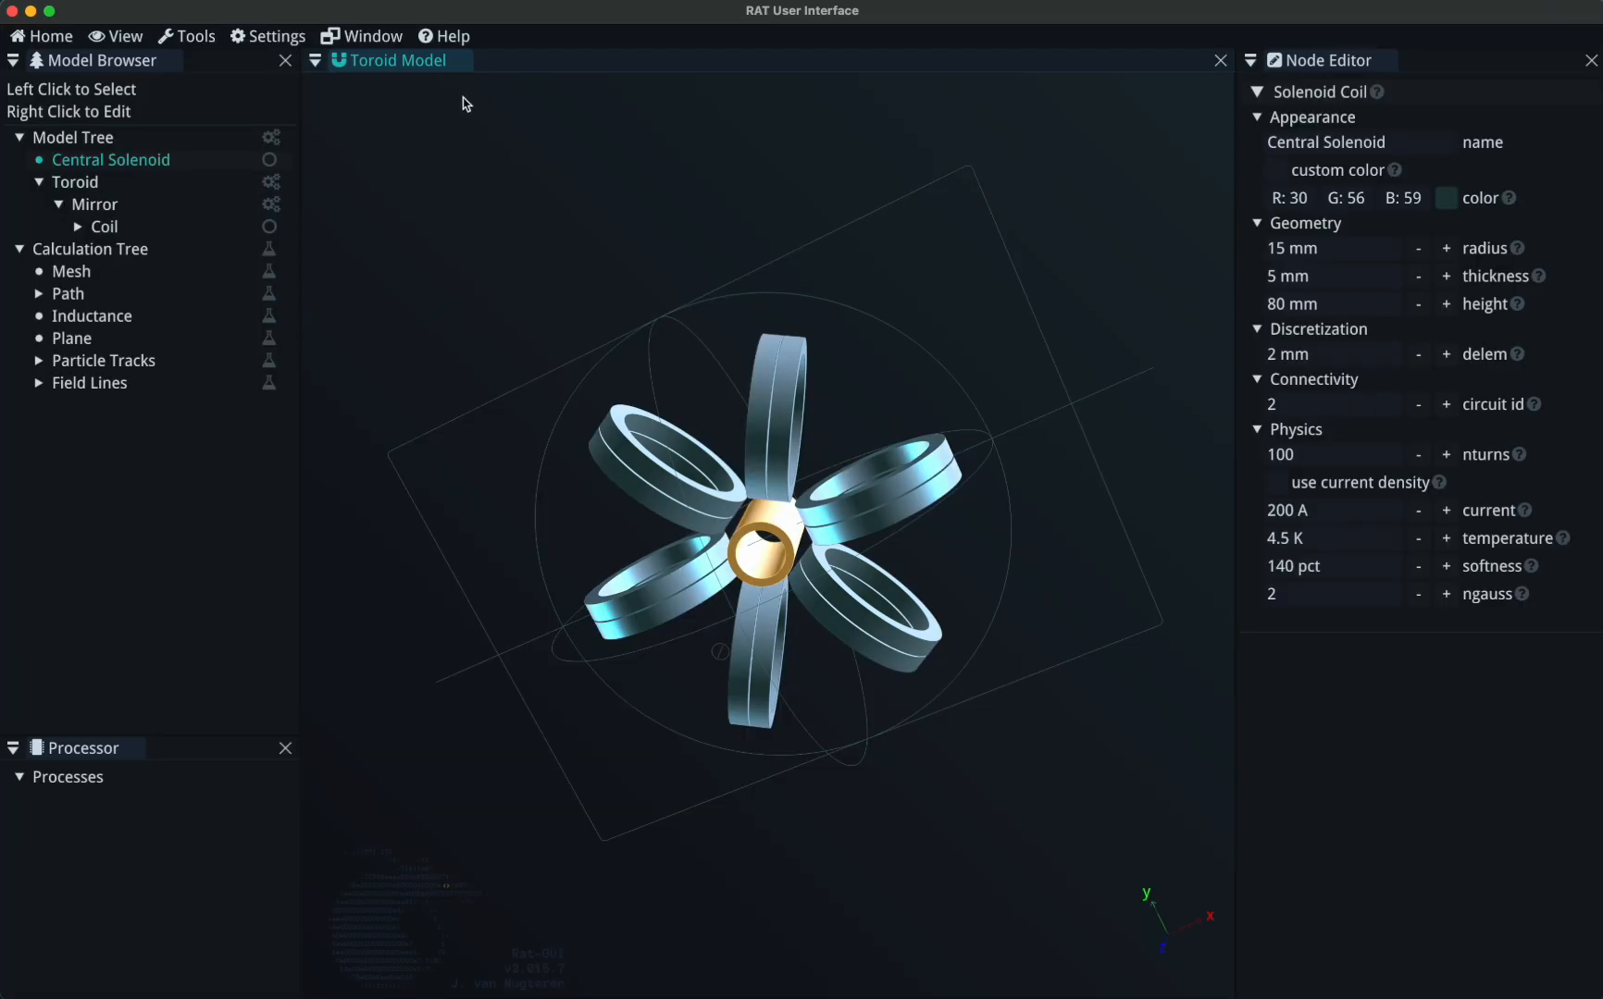
left_click(266, 37)
mouse_move(305, 65)
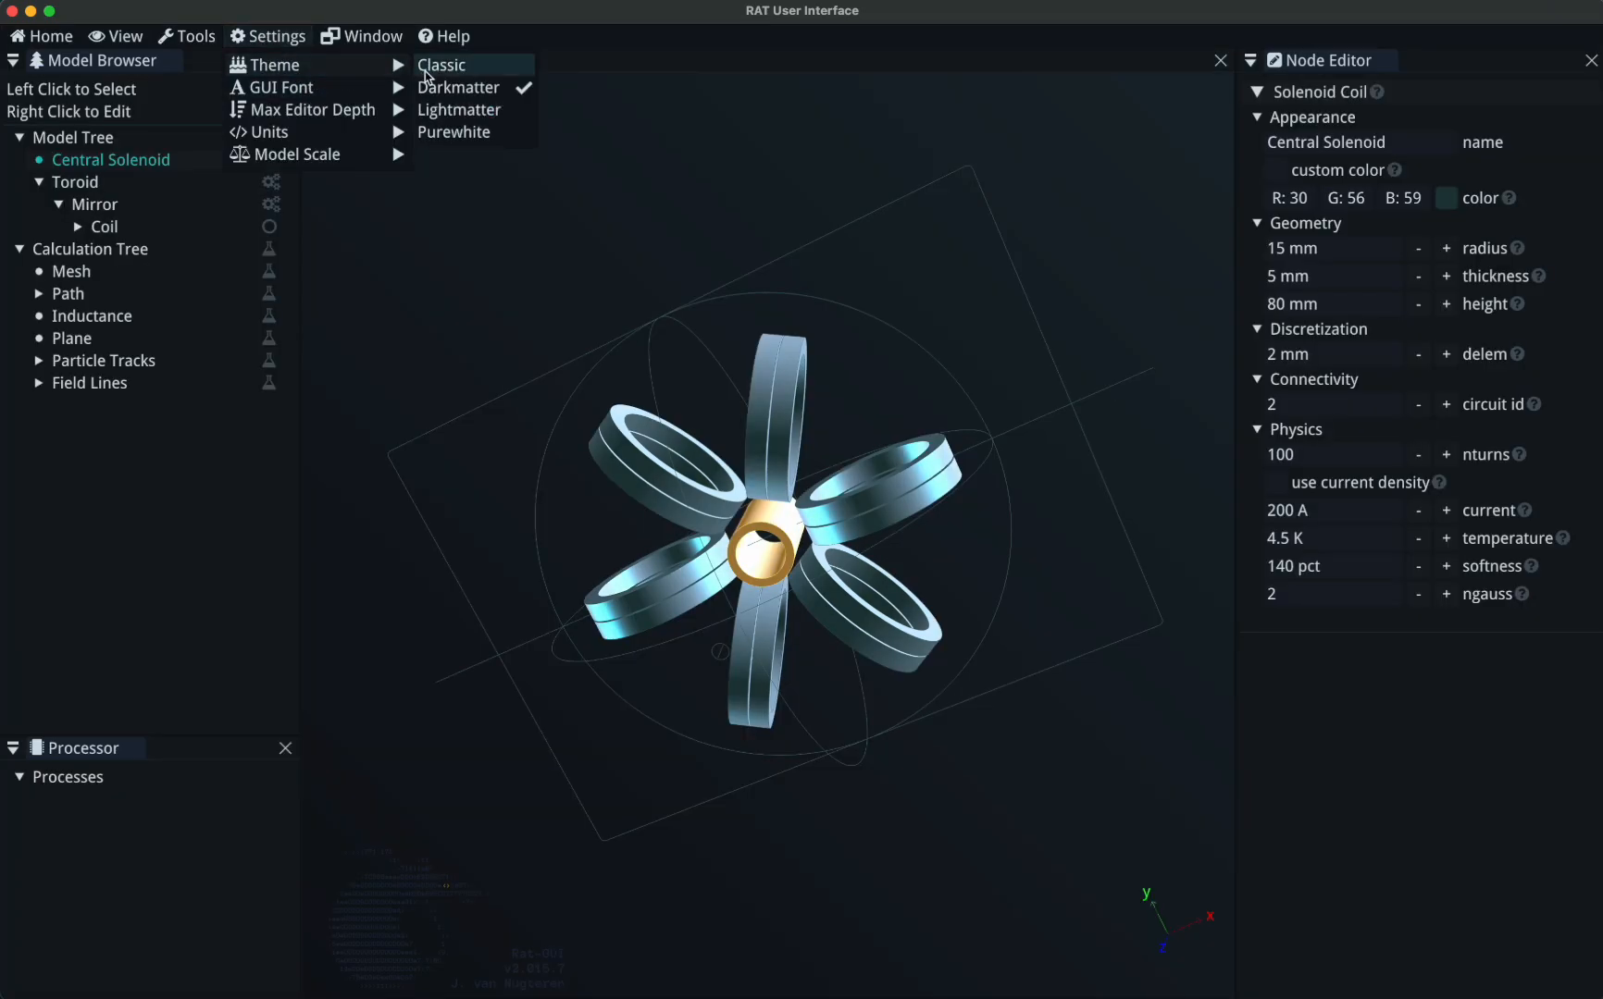
left_click(469, 115)
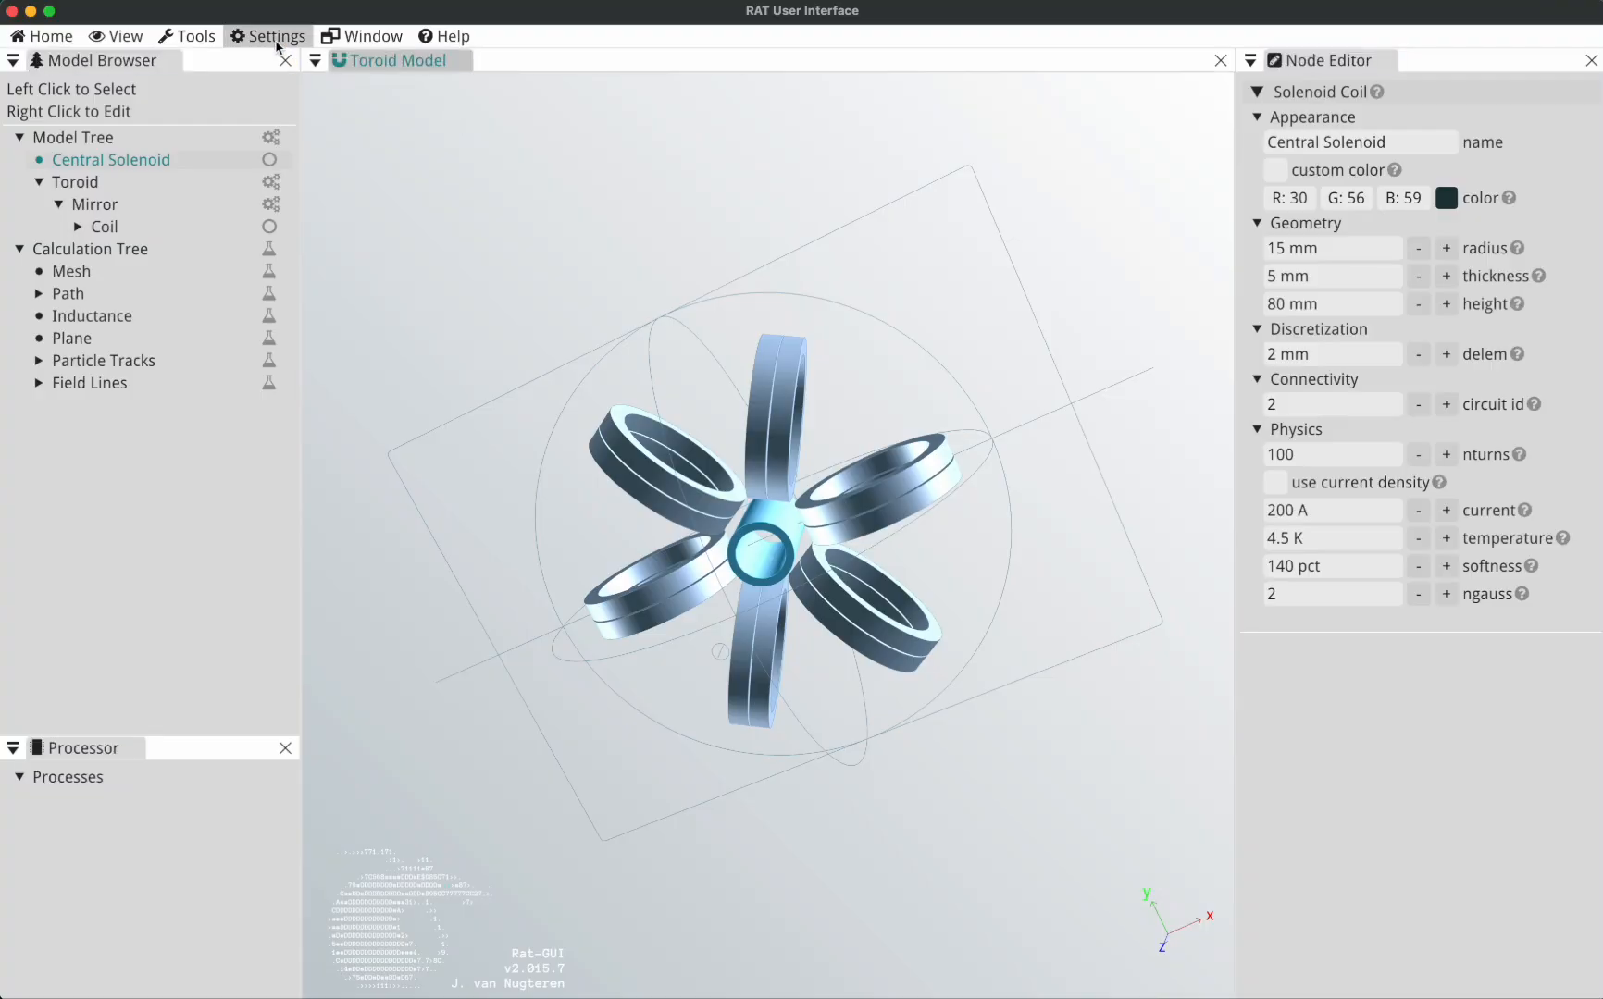
Apply the Purewhite theme to the interface and view the toroid model from another angle.
left_click(277, 37)
mouse_move(305, 65)
left_click(474, 132)
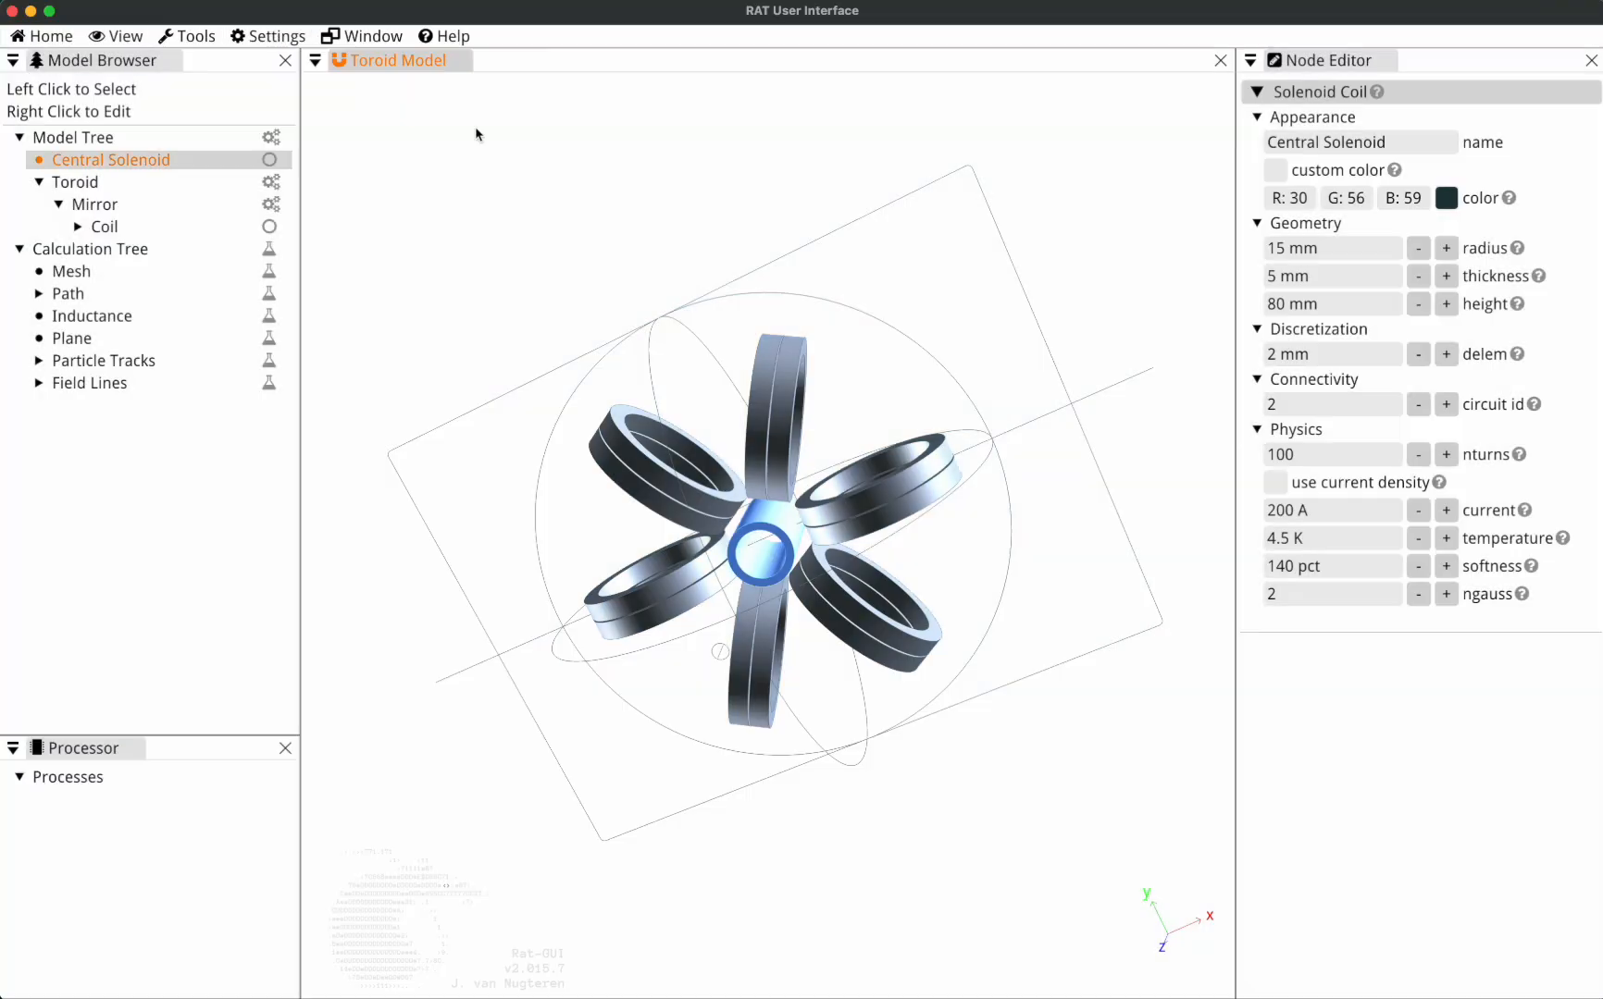
left_click_drag(633, 344, 750, 220)
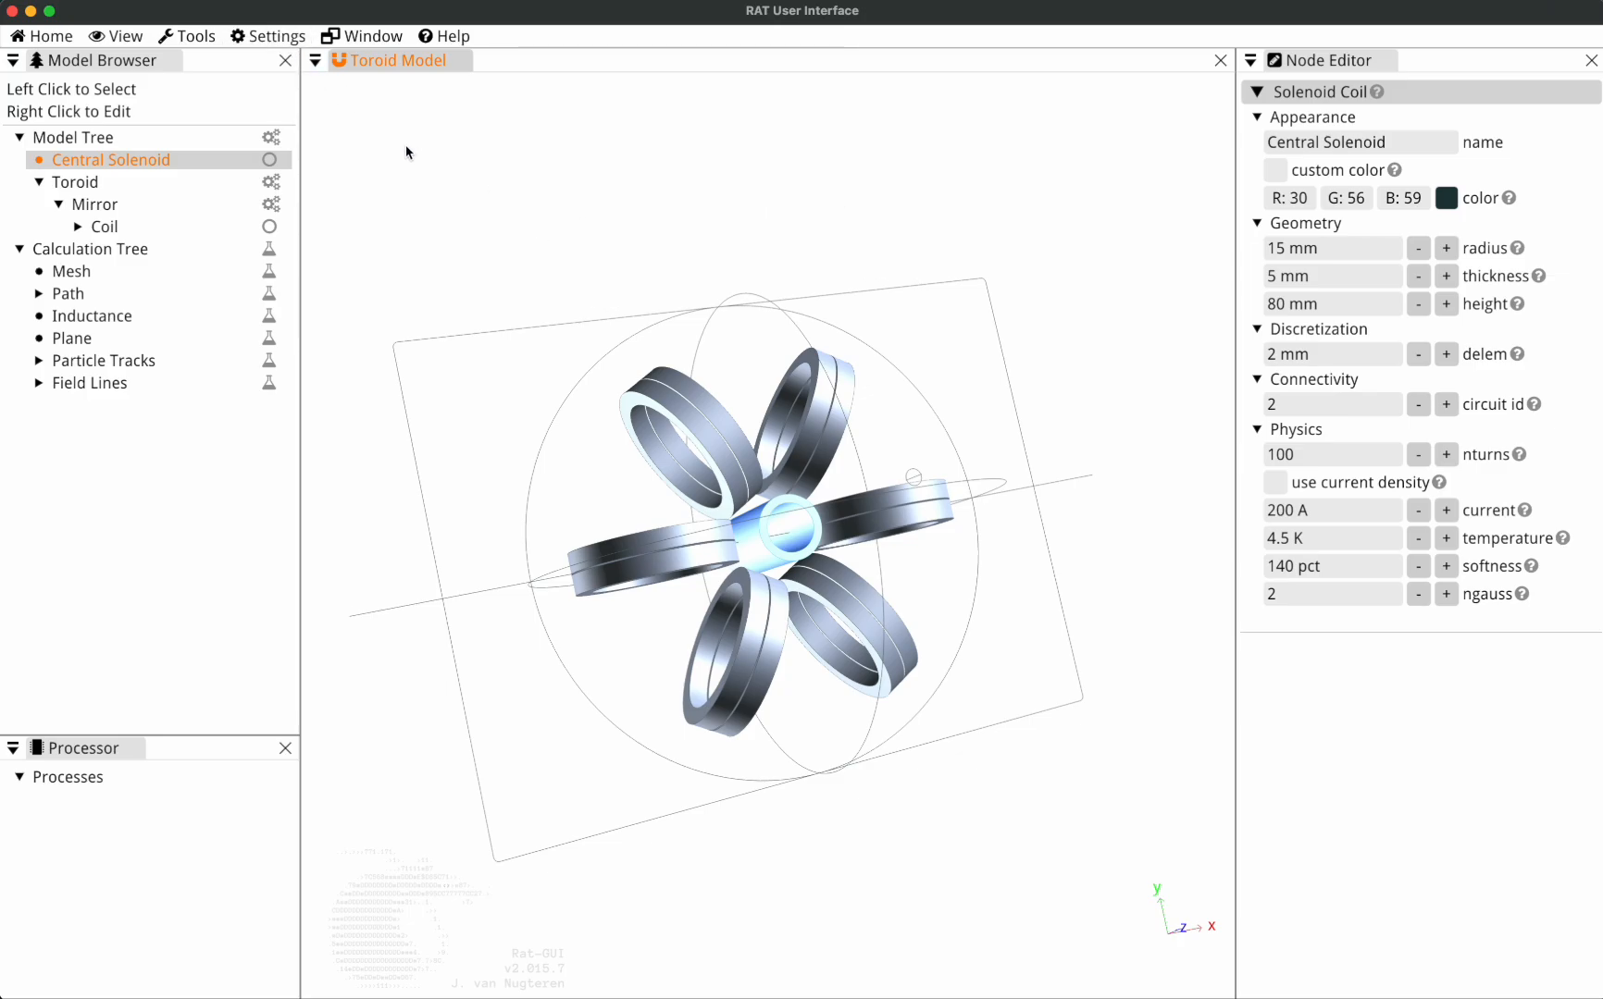
Set the GUI font to Anonymous-Pro at size 20.
left_click(292, 43)
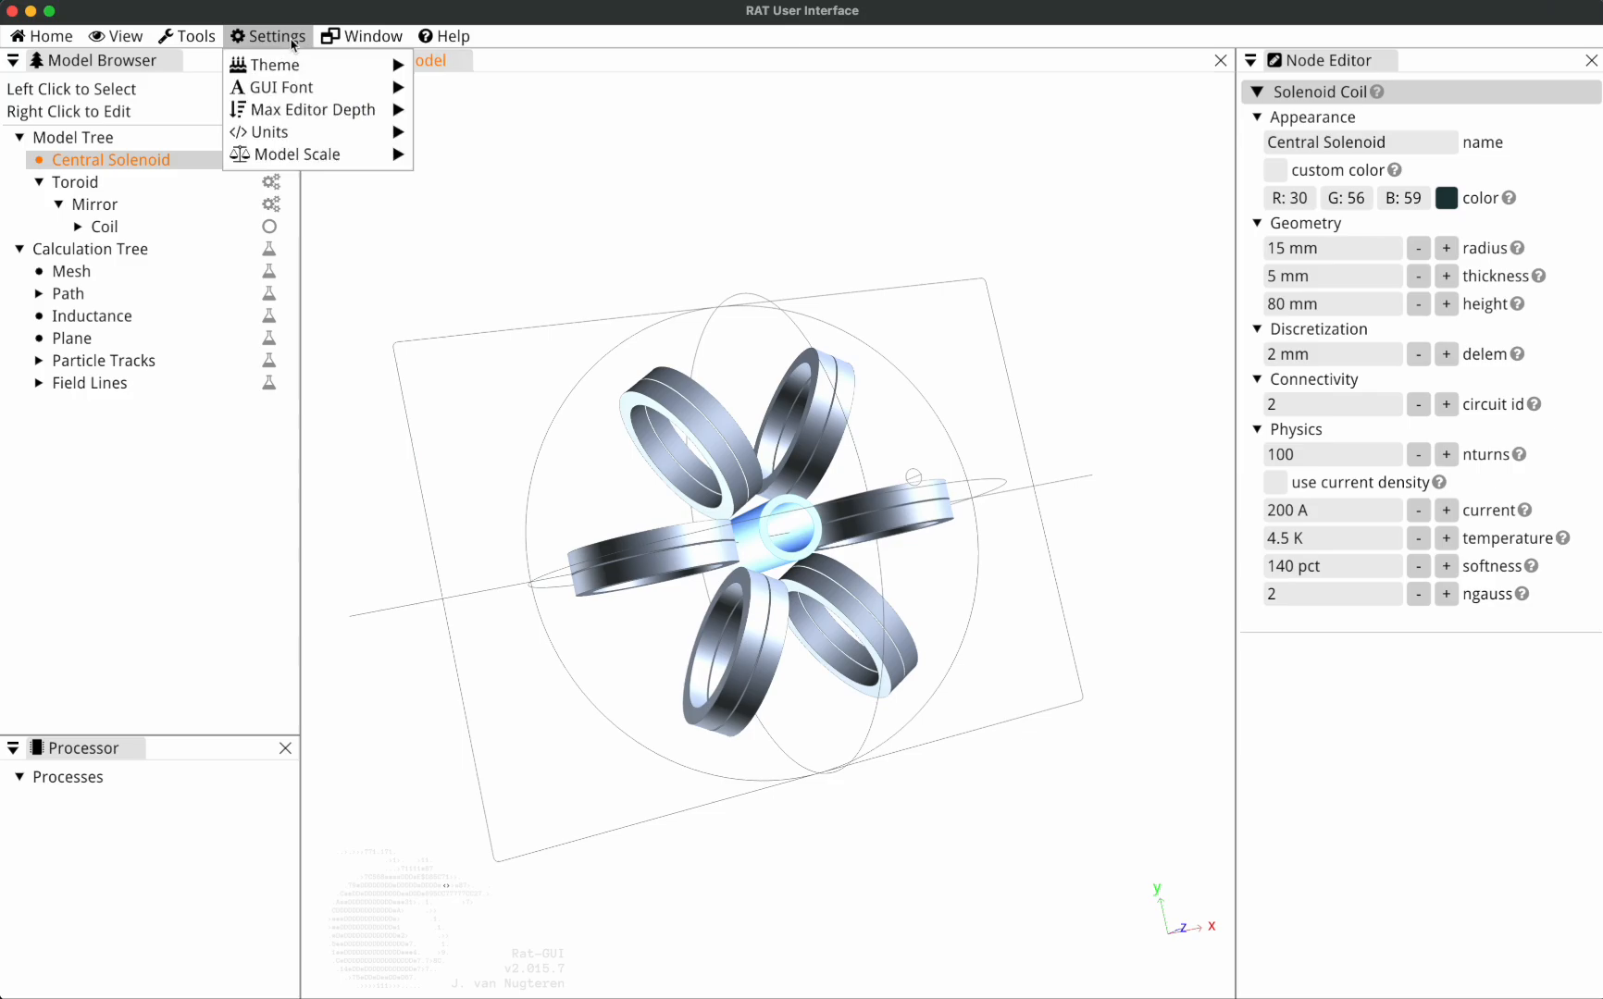
mouse_move(296, 88)
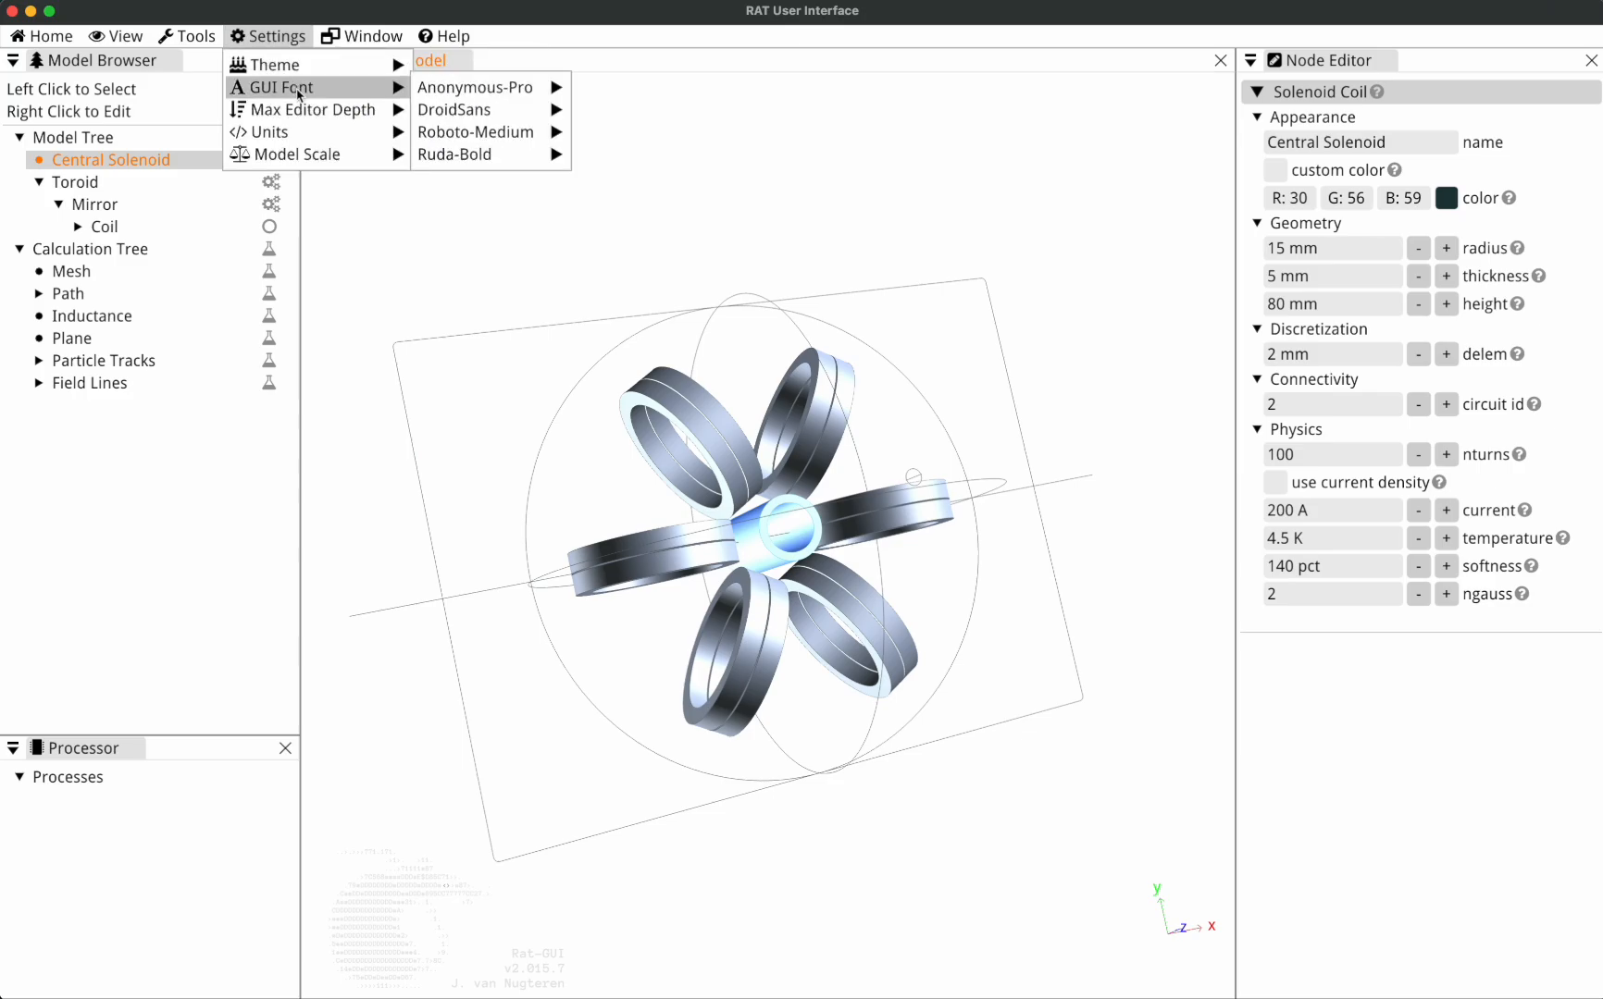
mouse_move(478, 108)
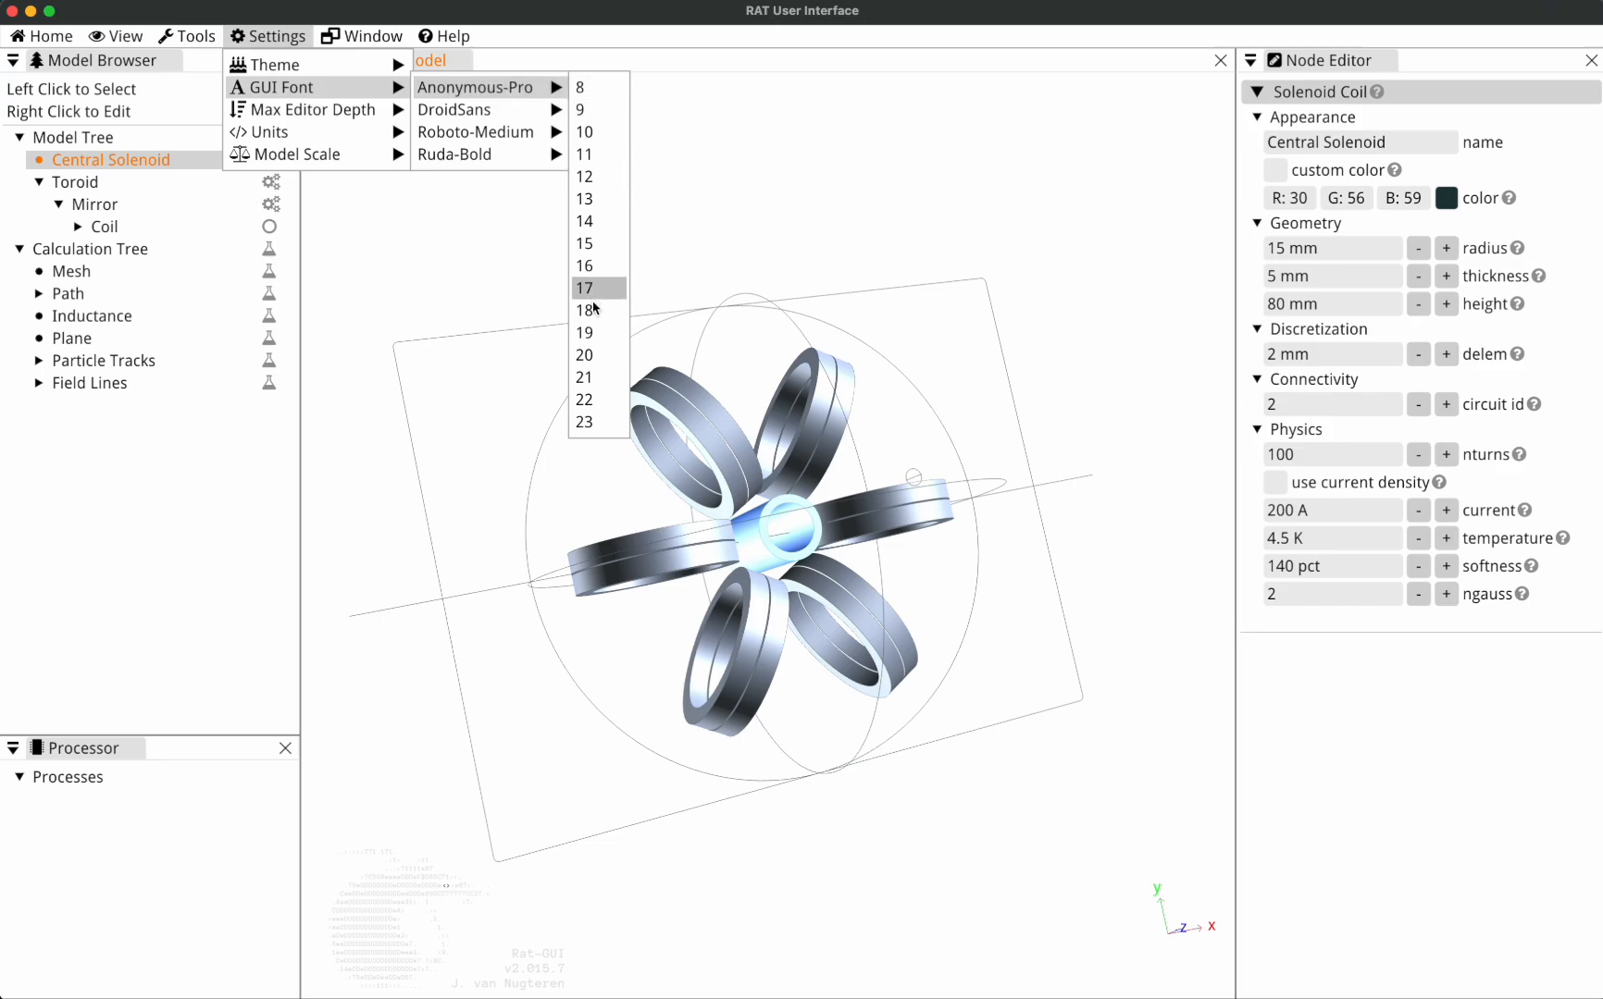
left_click(599, 352)
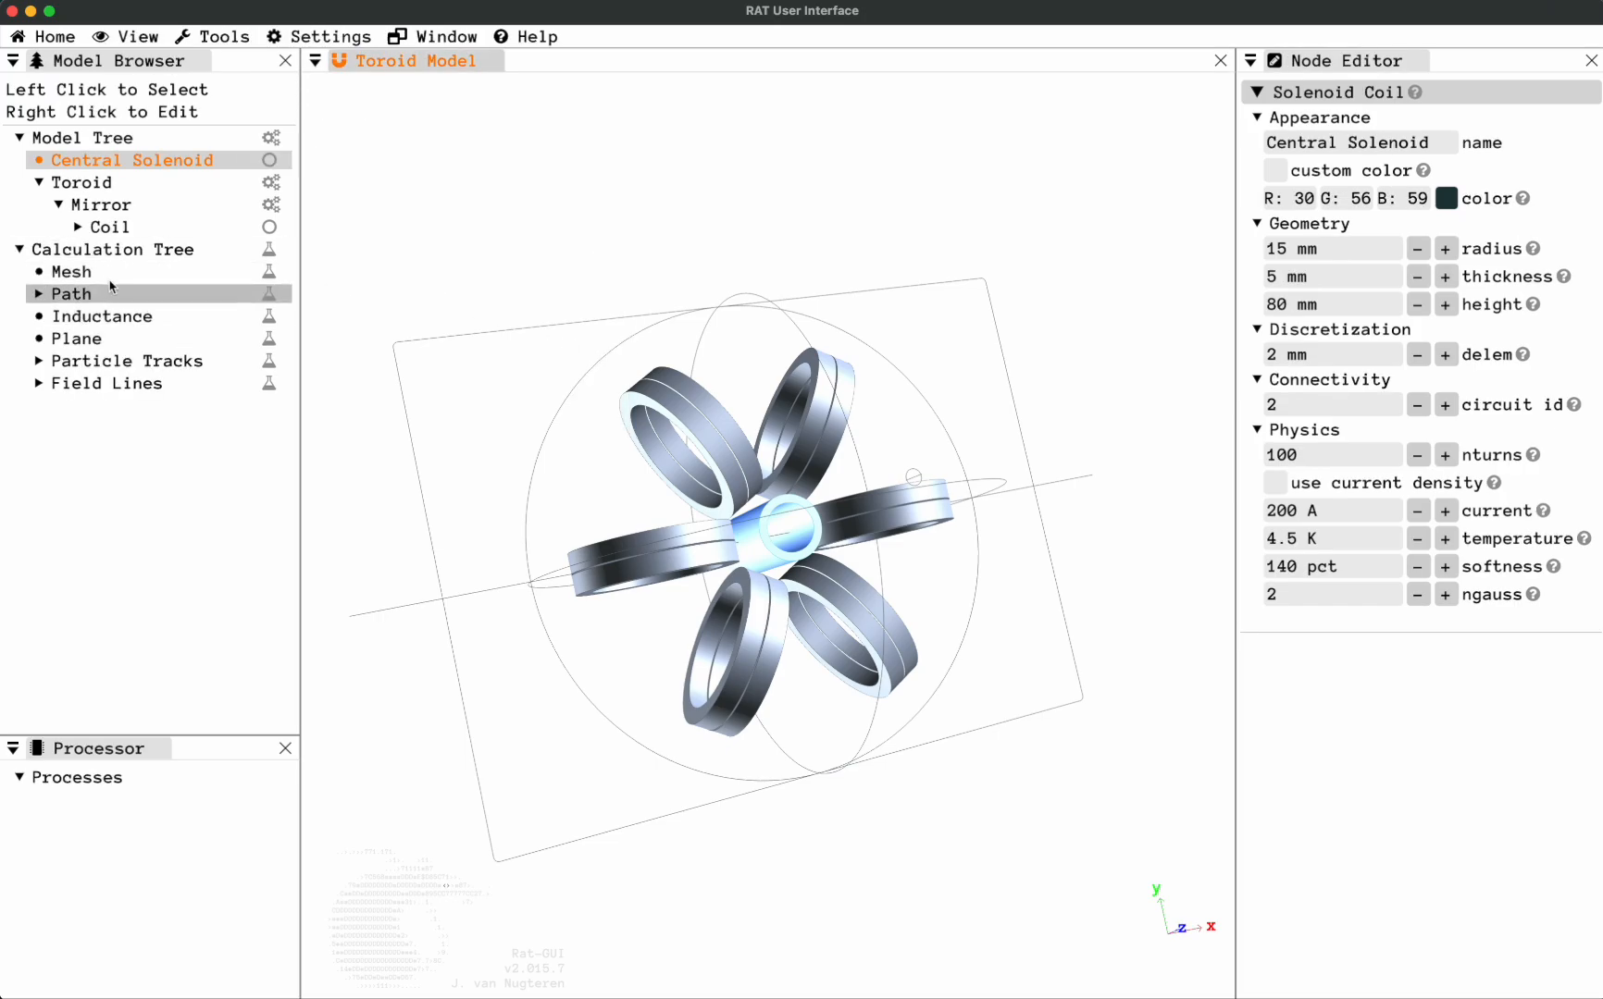
Change the GUI font to DroidSans at size 10.
left_click(305, 37)
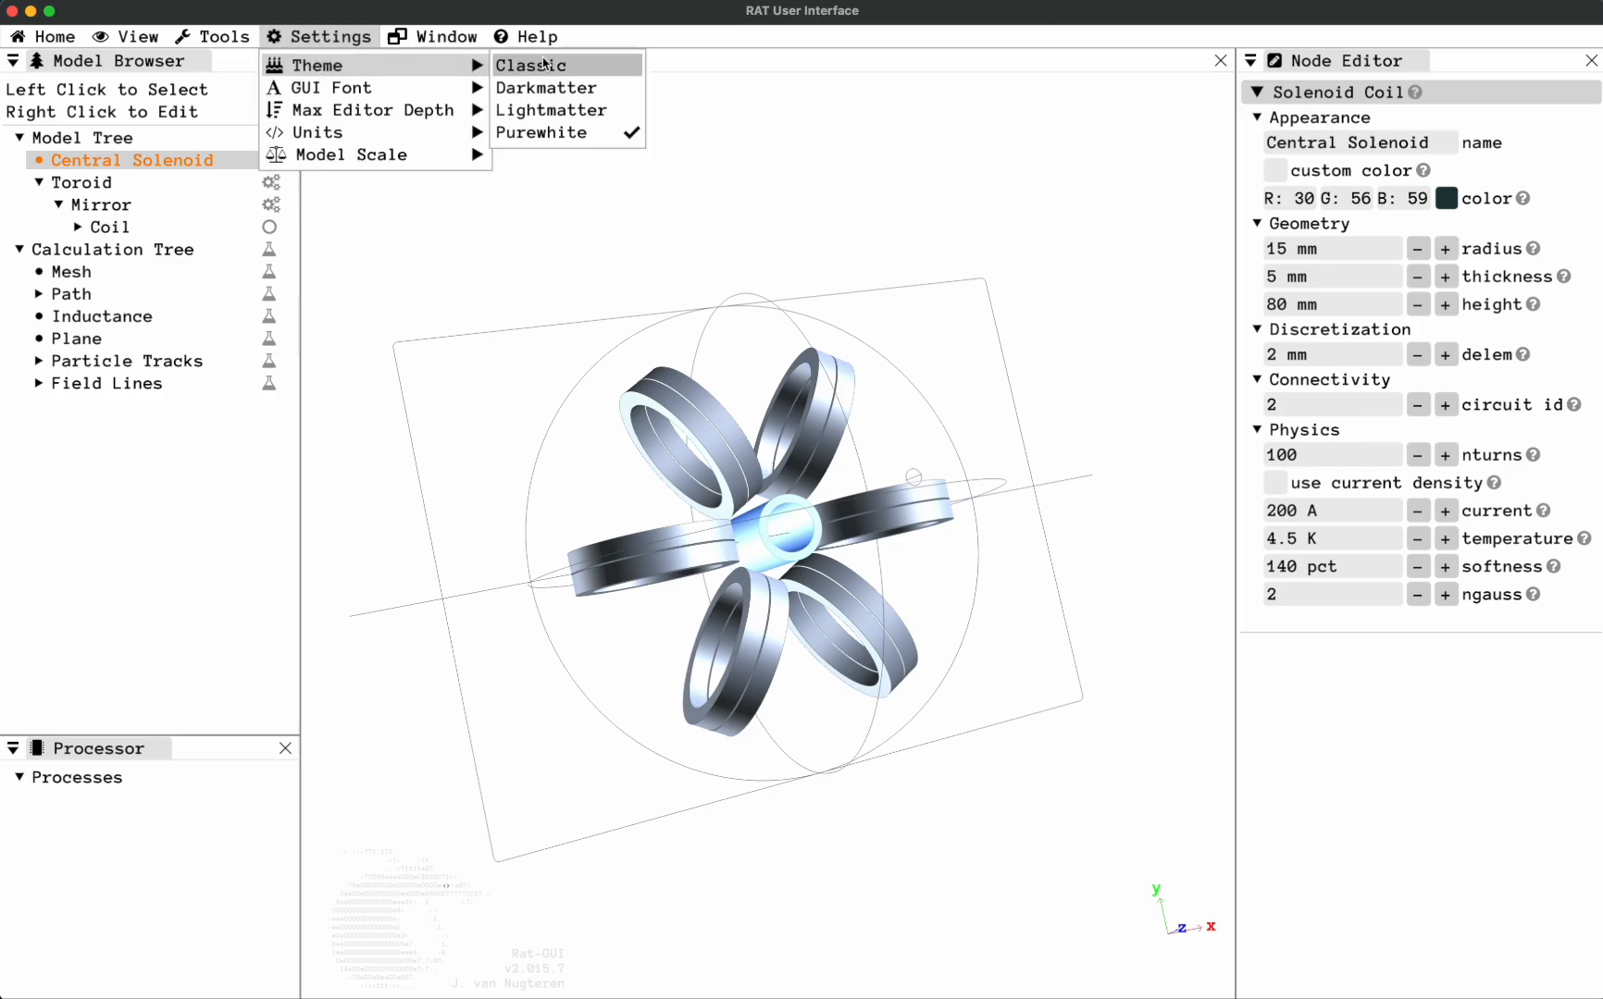
mouse_move(372, 91)
mouse_move(600, 112)
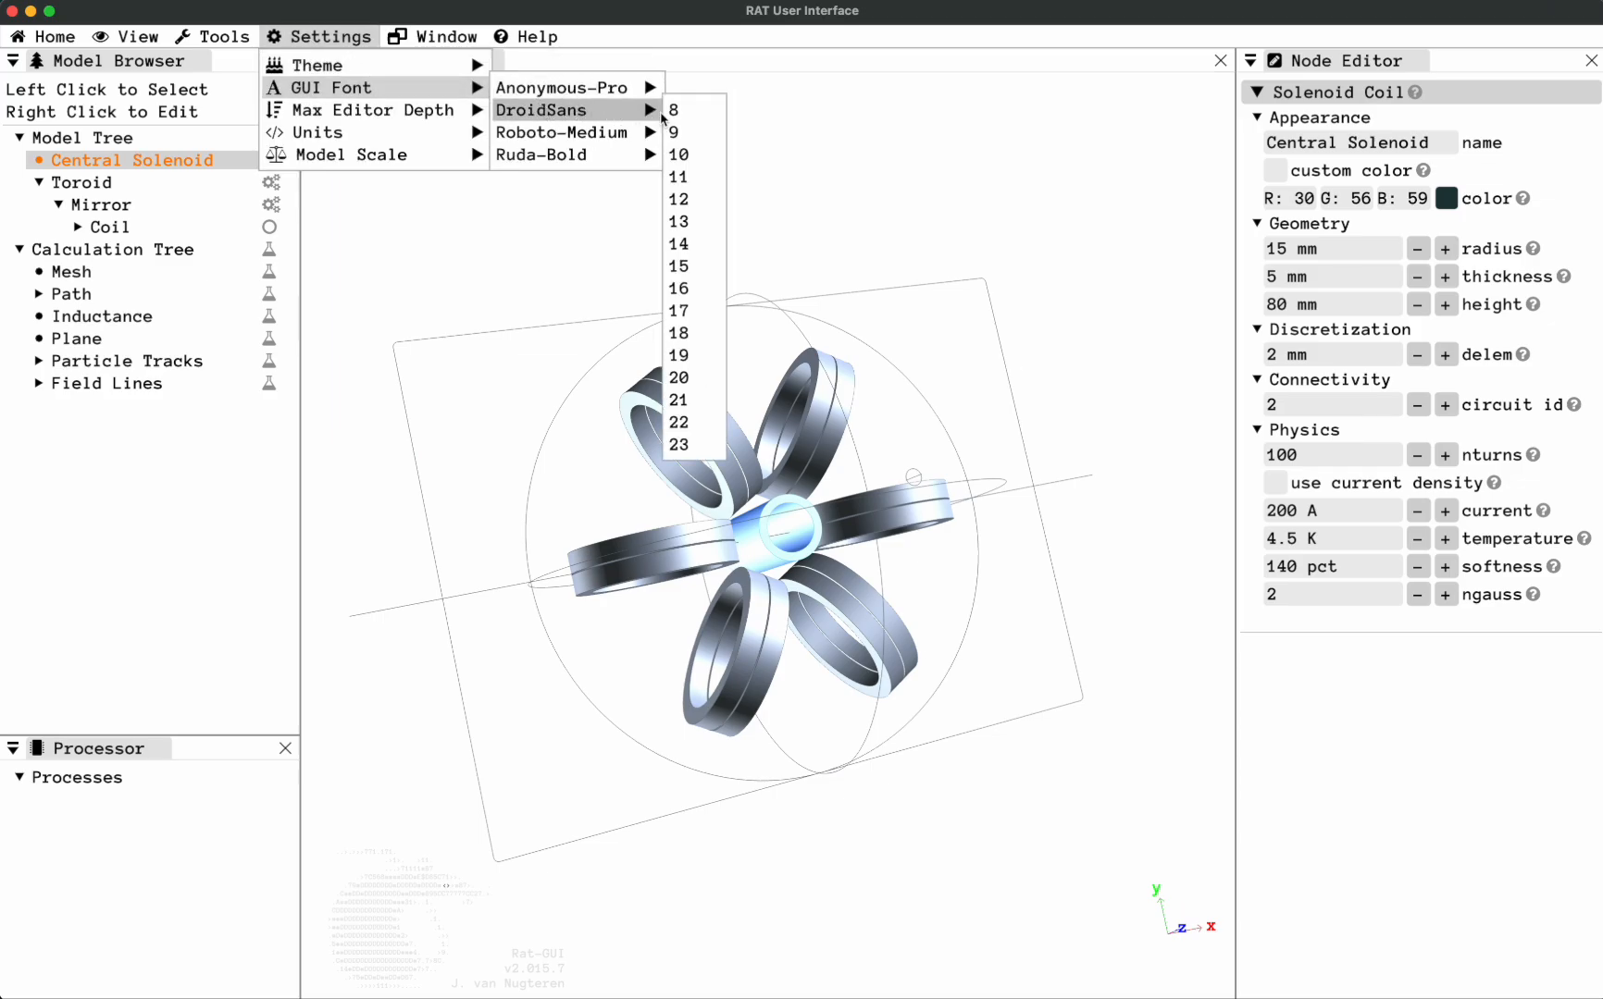
left_click(694, 156)
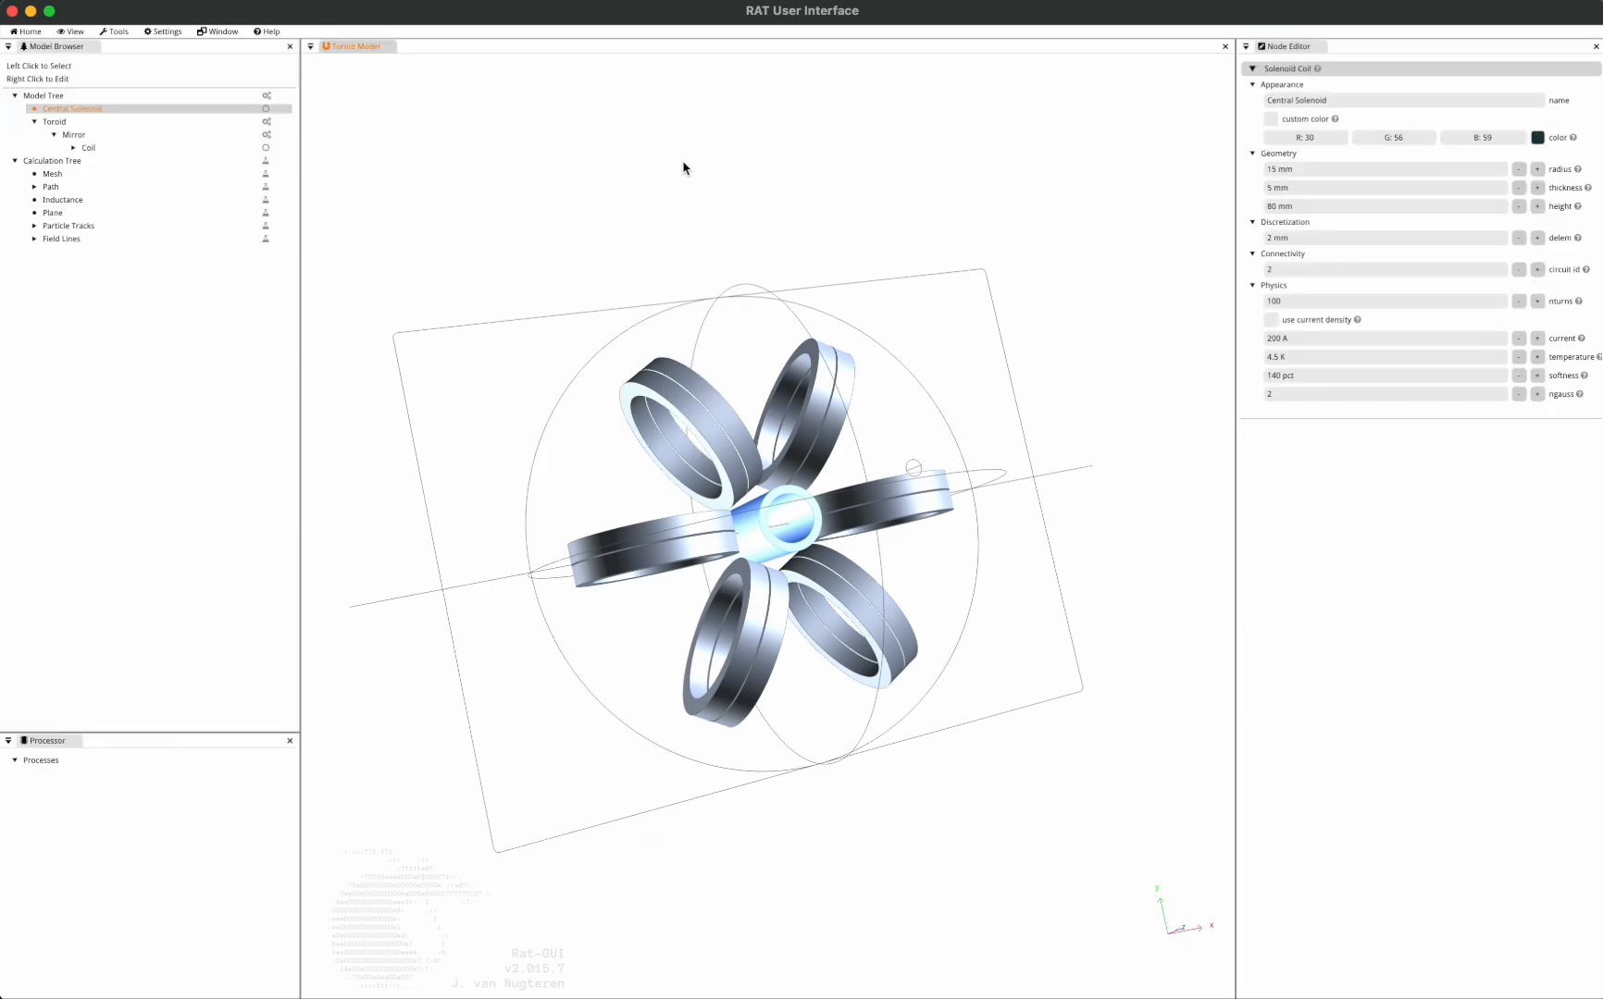
Increase the DroidSans GUI font to size 20.
left_click(163, 31)
mouse_move(165, 52)
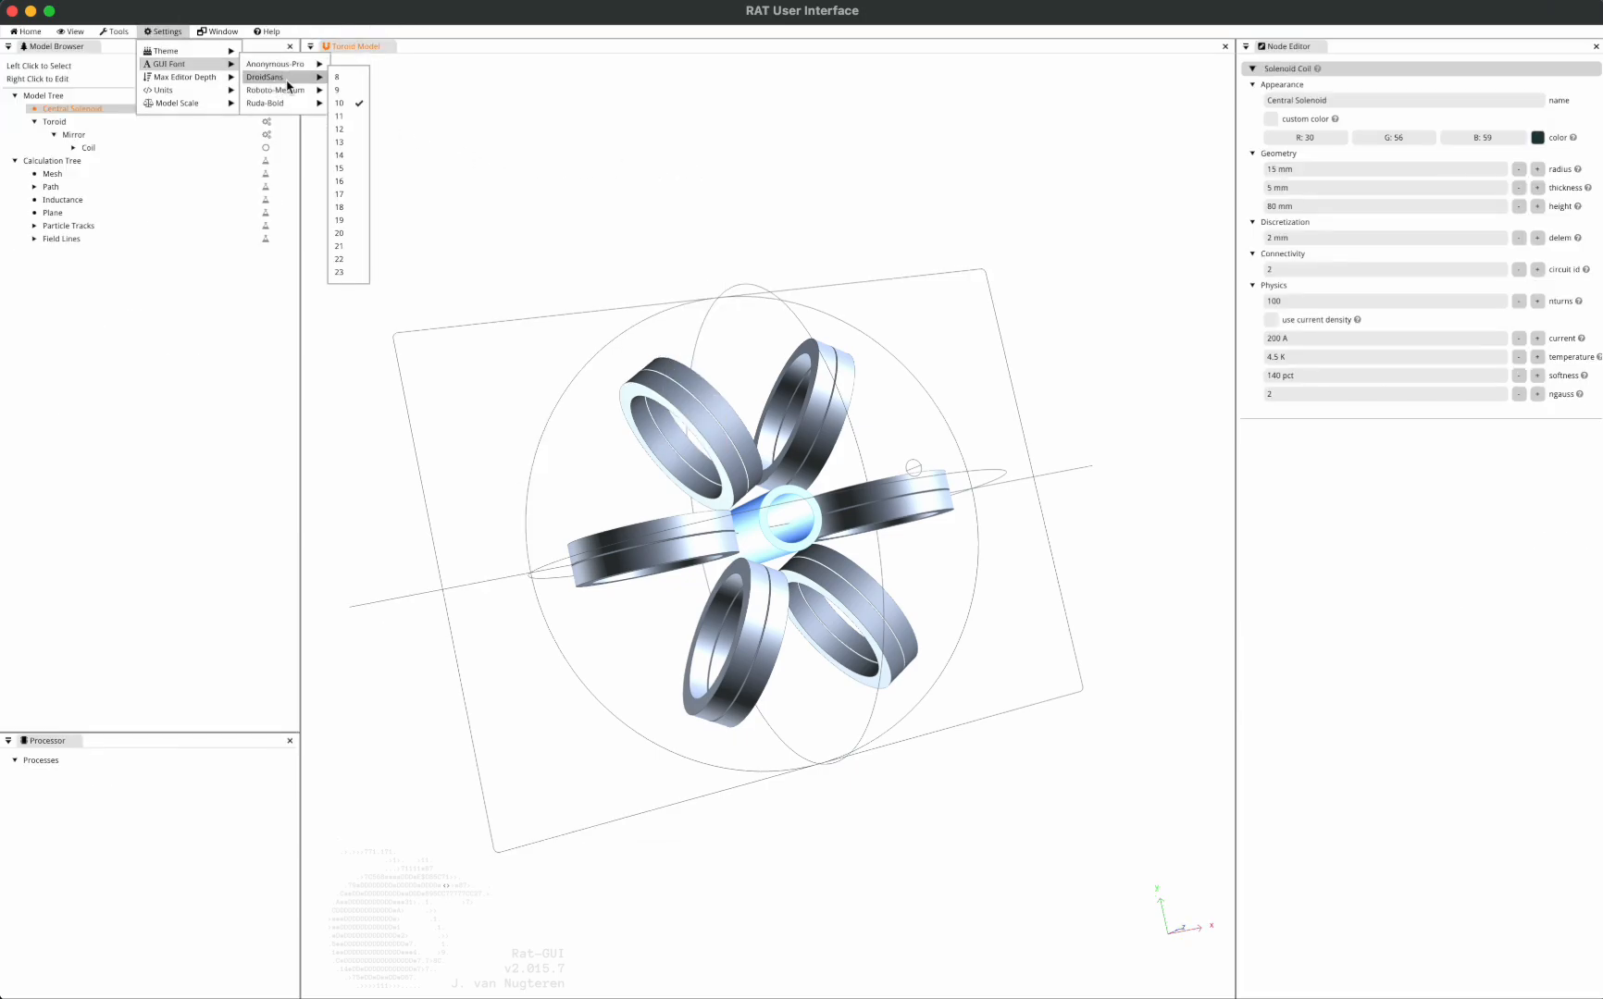
left_click(347, 235)
View the Max Editor Depth options, select the Toroid group and expand its Coil node in the model tree.
left_click(248, 39)
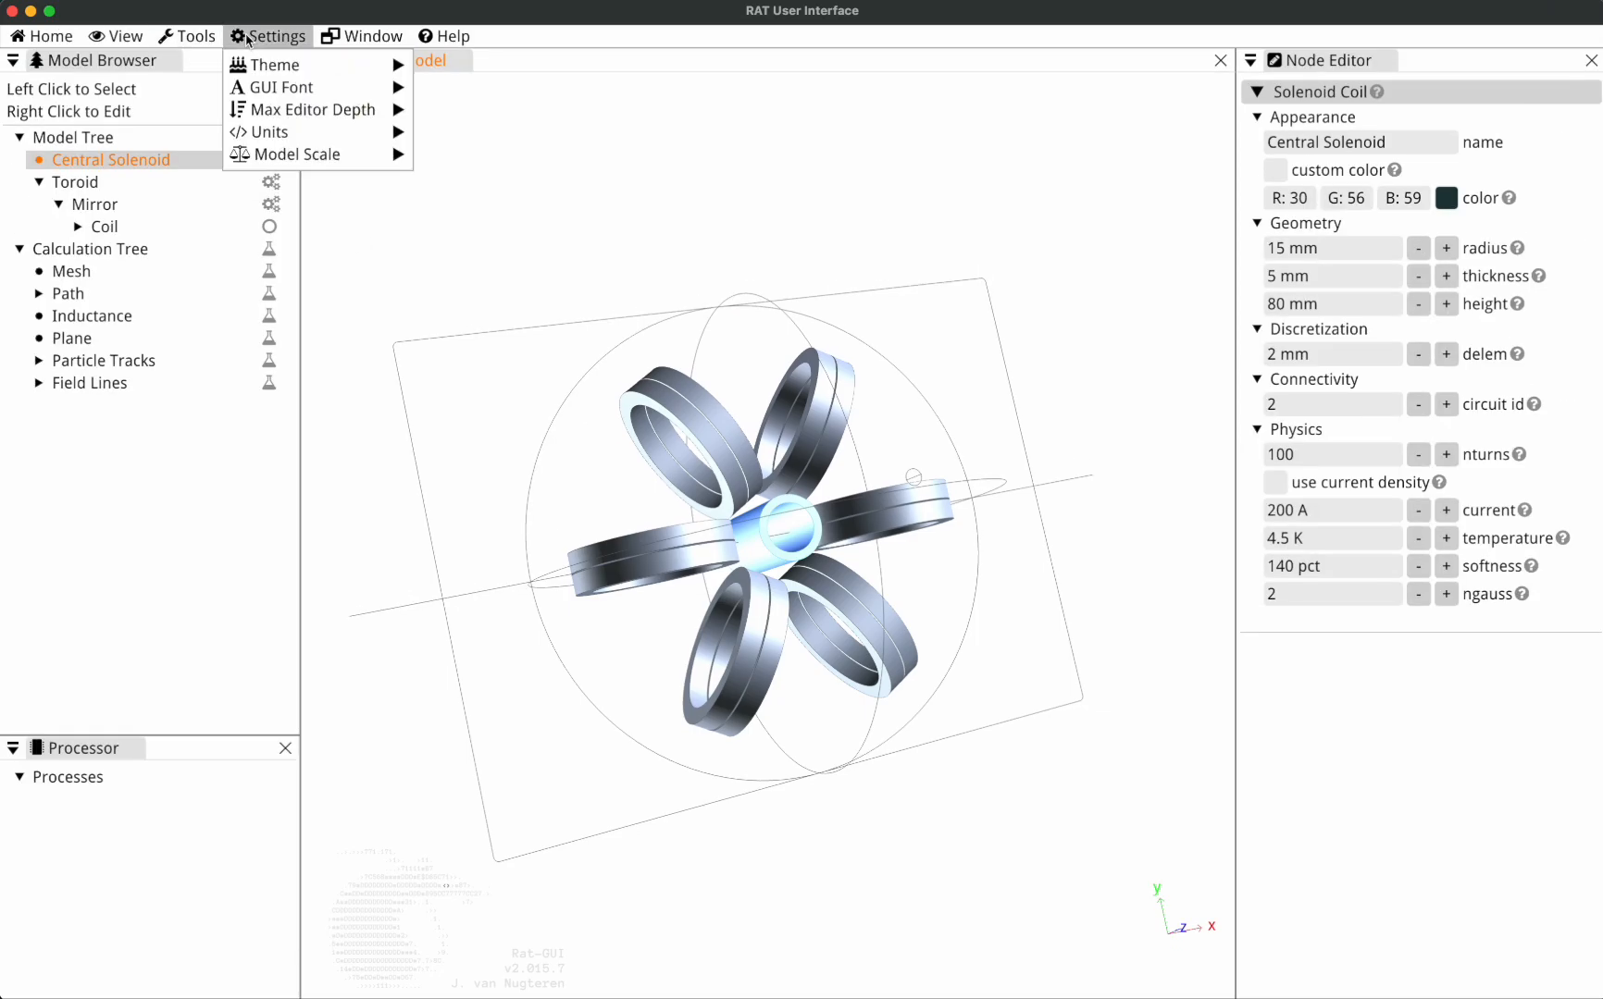
mouse_move(320, 121)
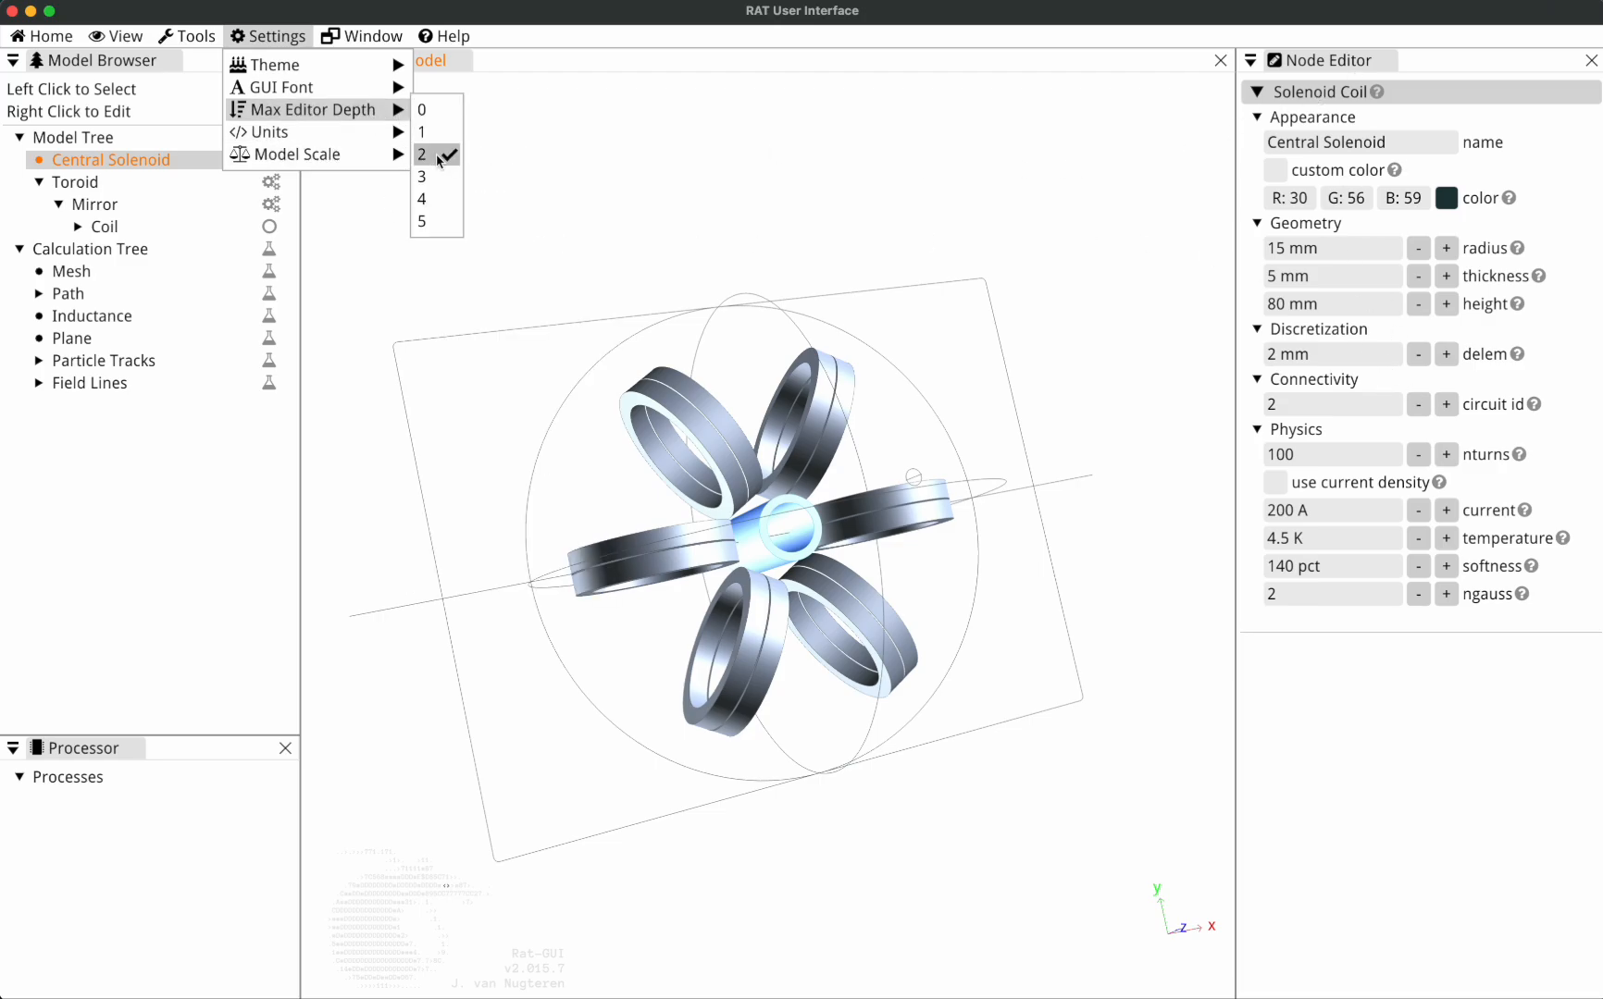
left_click(76, 182)
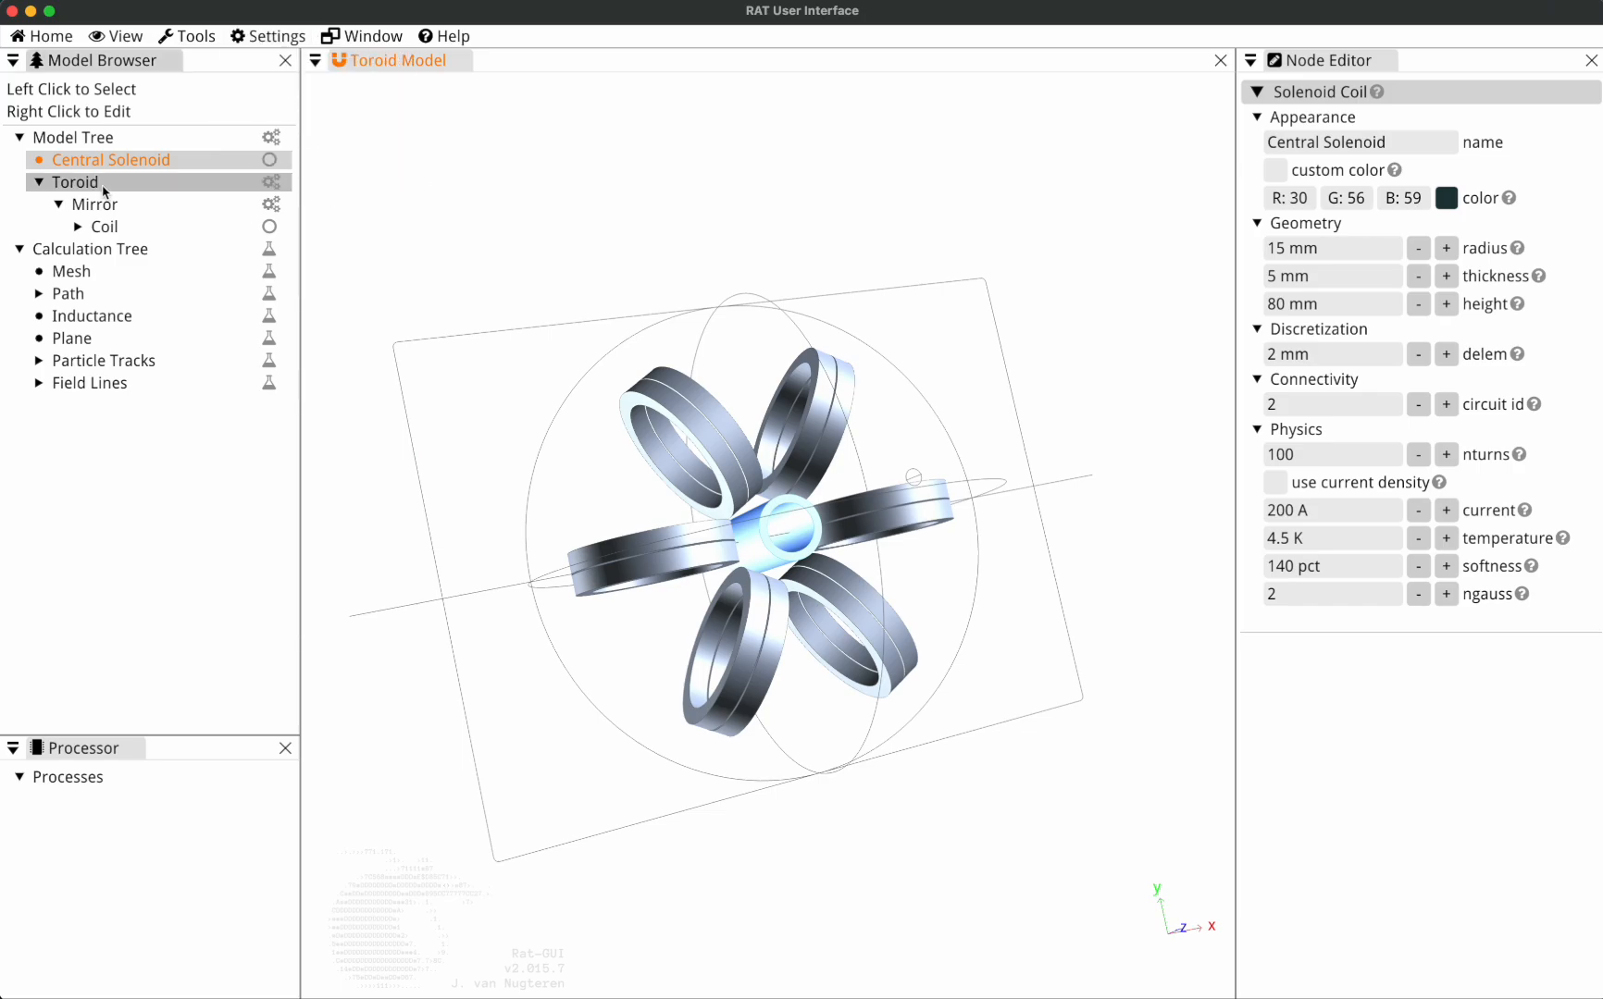
left_click(79, 227)
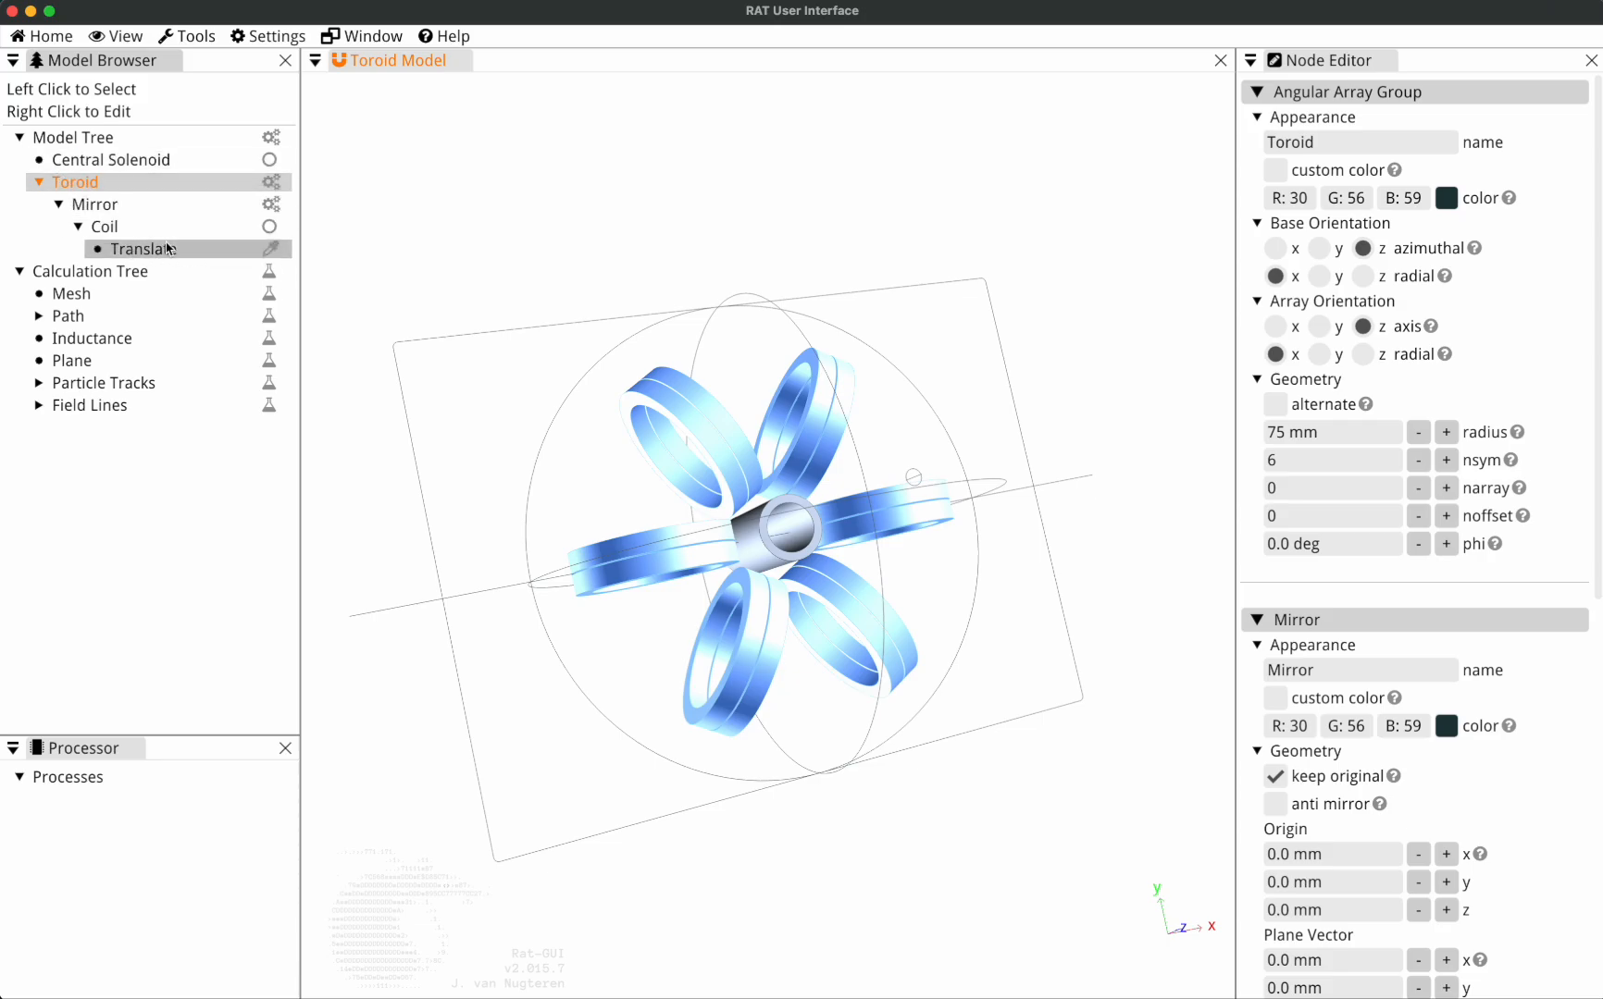
Review the Toroid's nested Mirror and Coil properties, and display the properties of the Translate node under Coil.
left_click(280, 39)
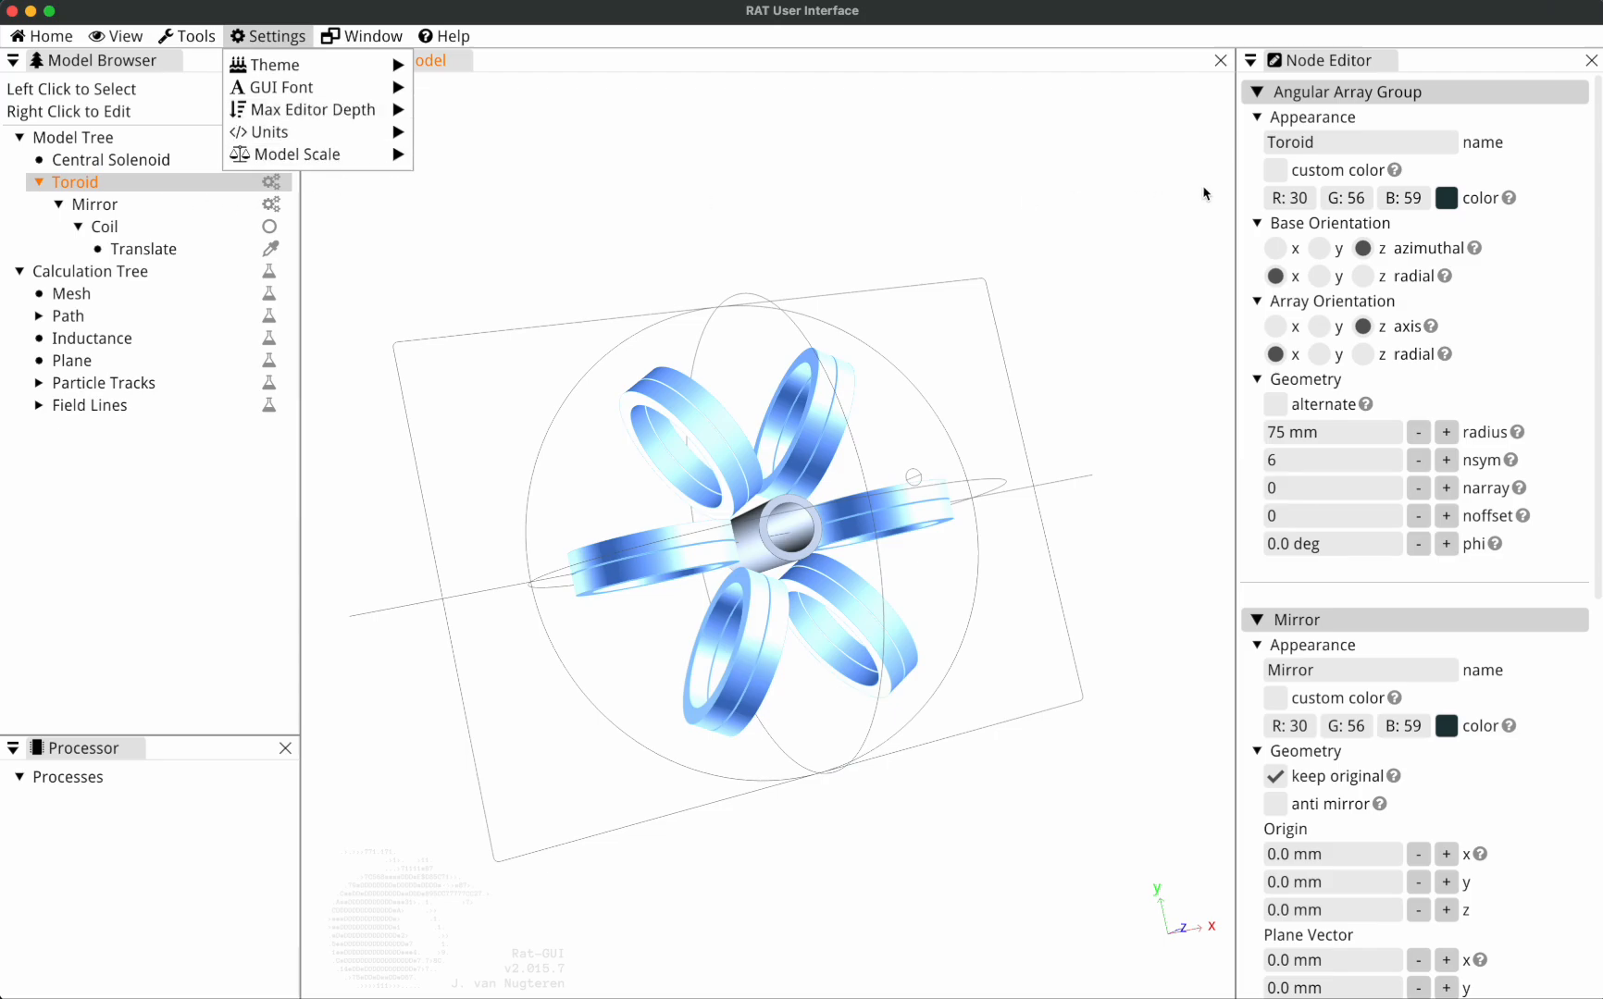
left_click(1567, 264)
scroll(1515, 326, "down", 5)
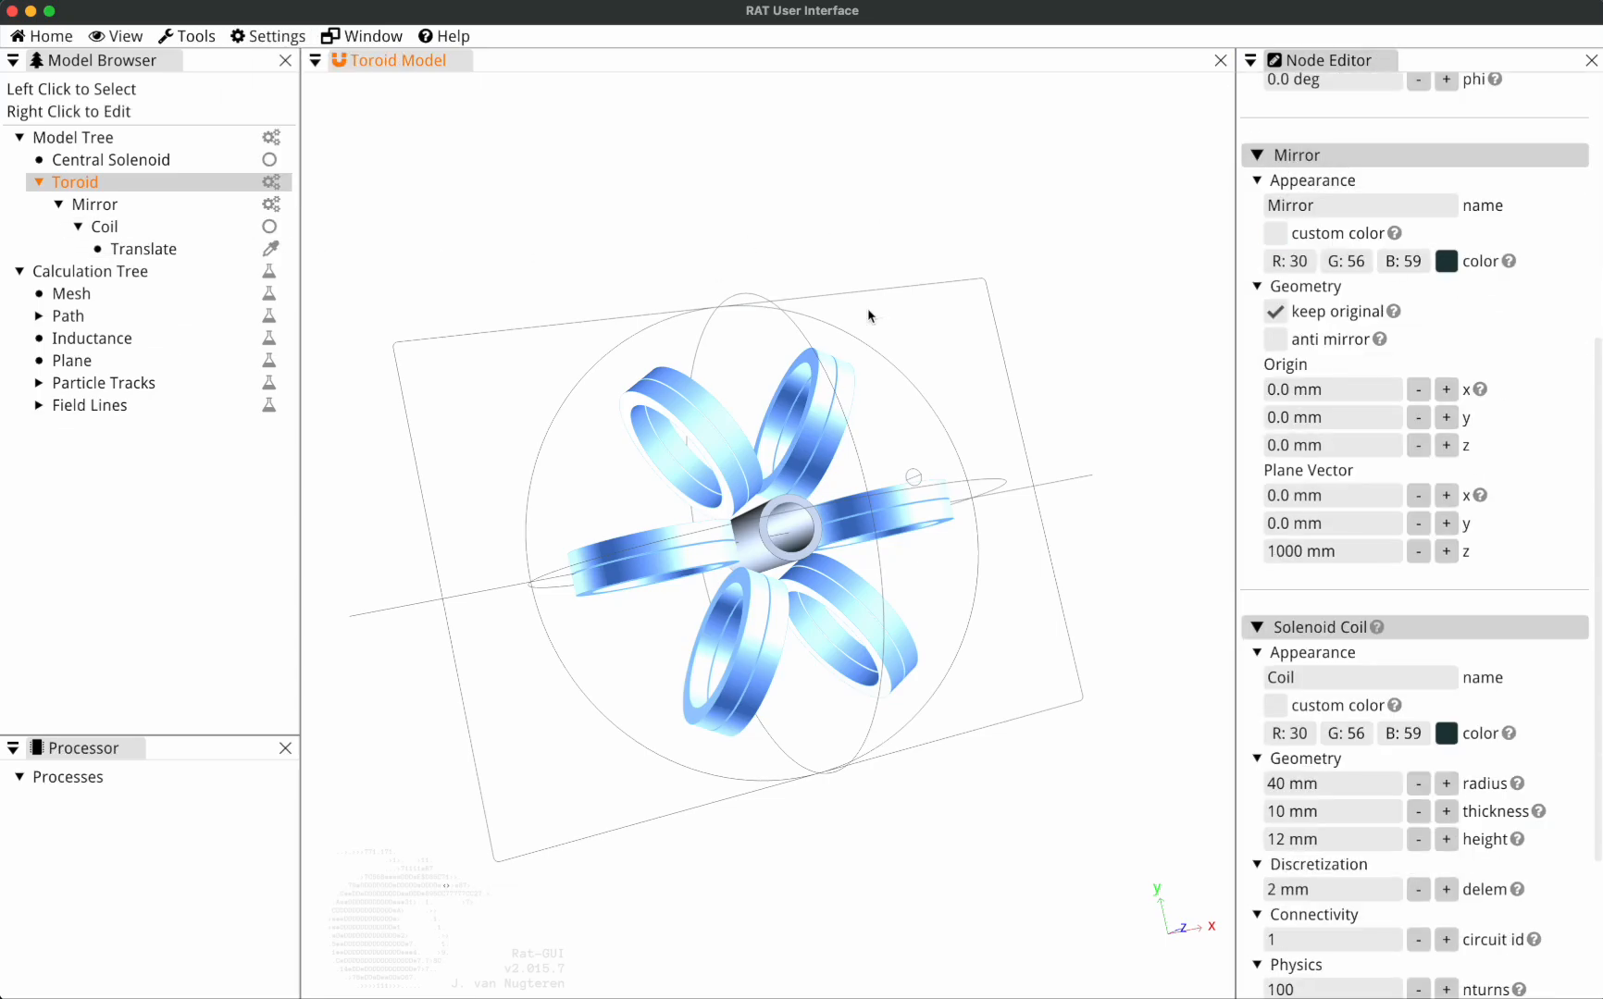
scroll(1450, 450, "down", 3)
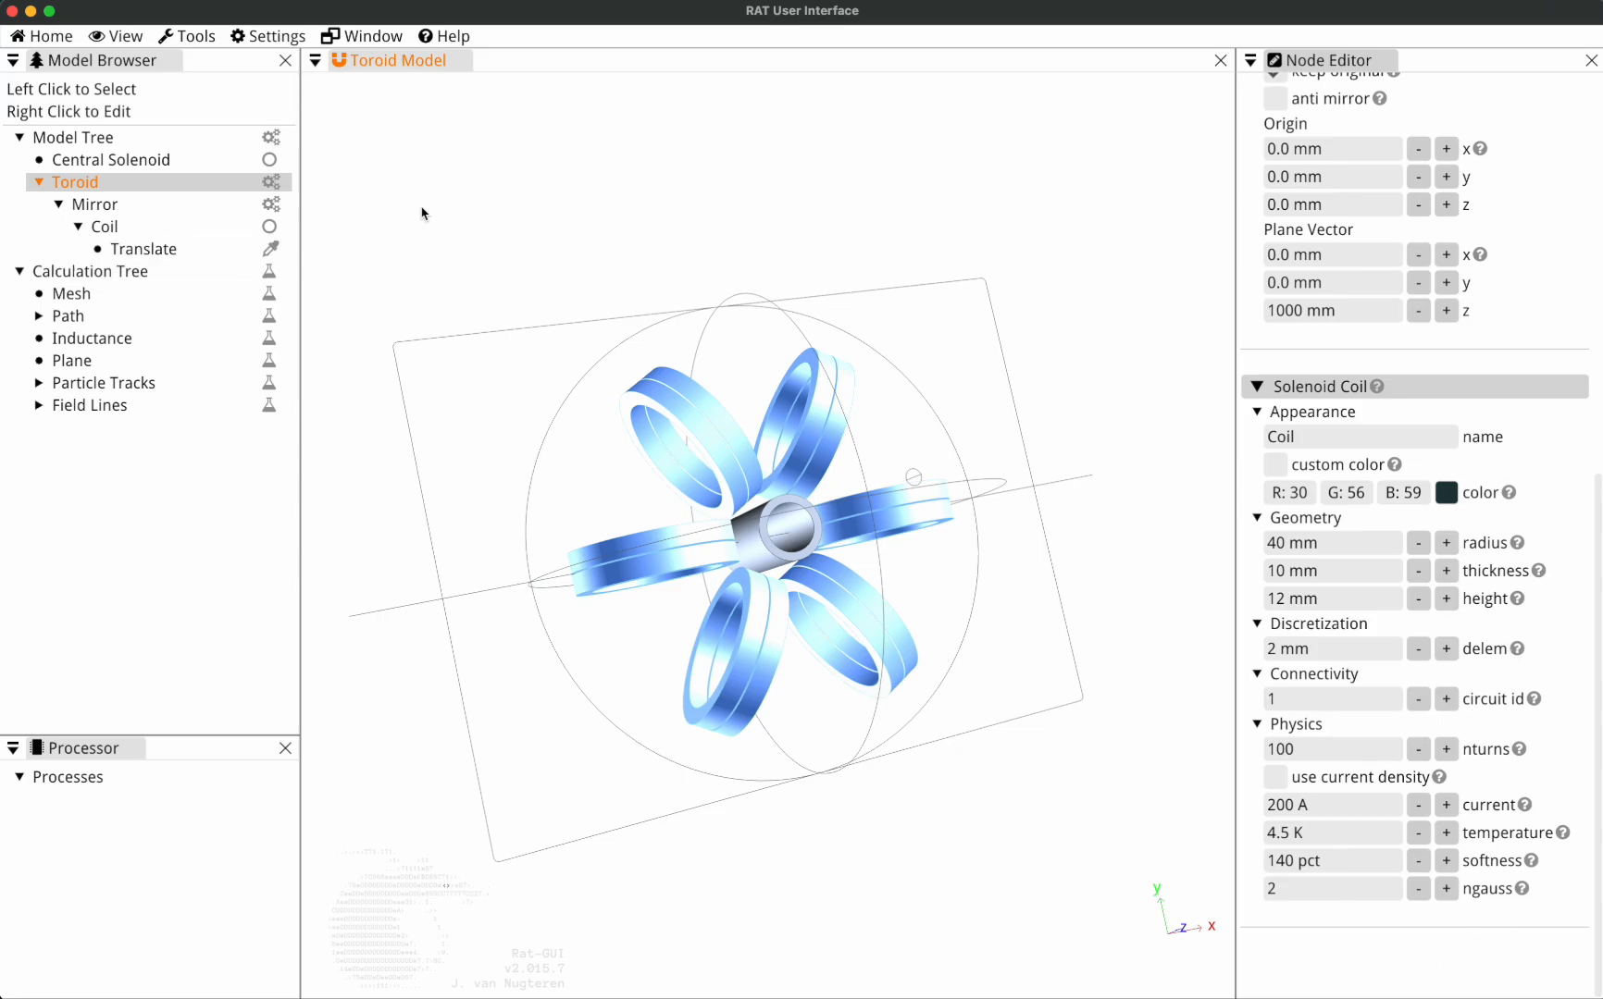
left_click(271, 36)
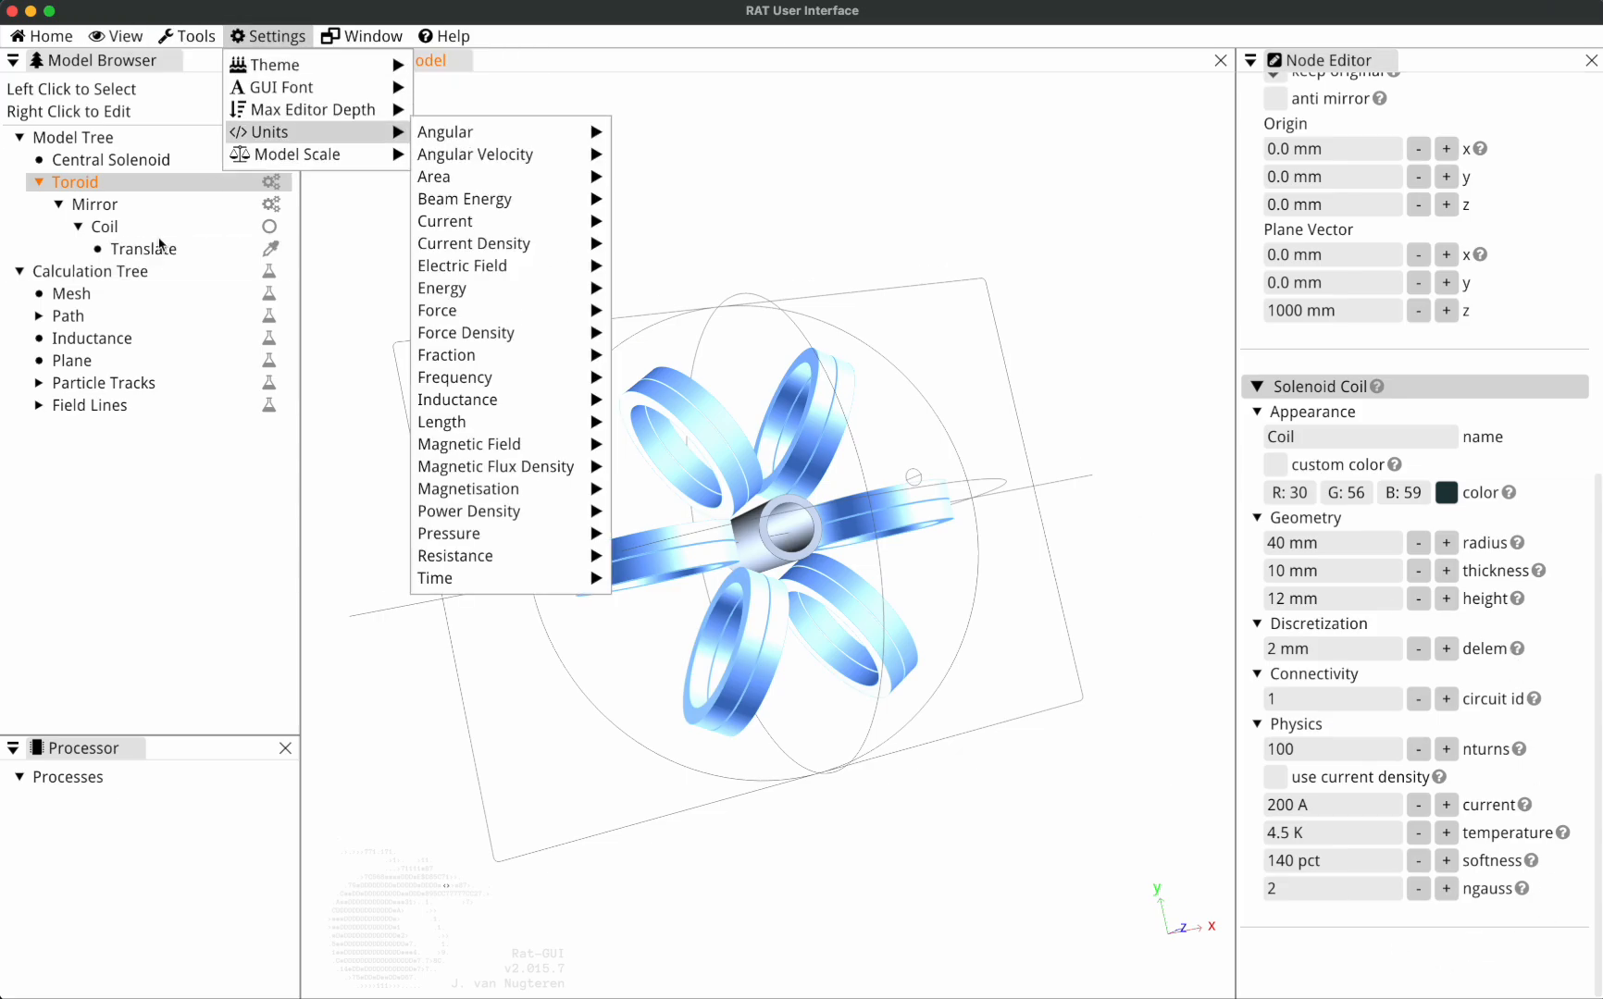
left_click(139, 258)
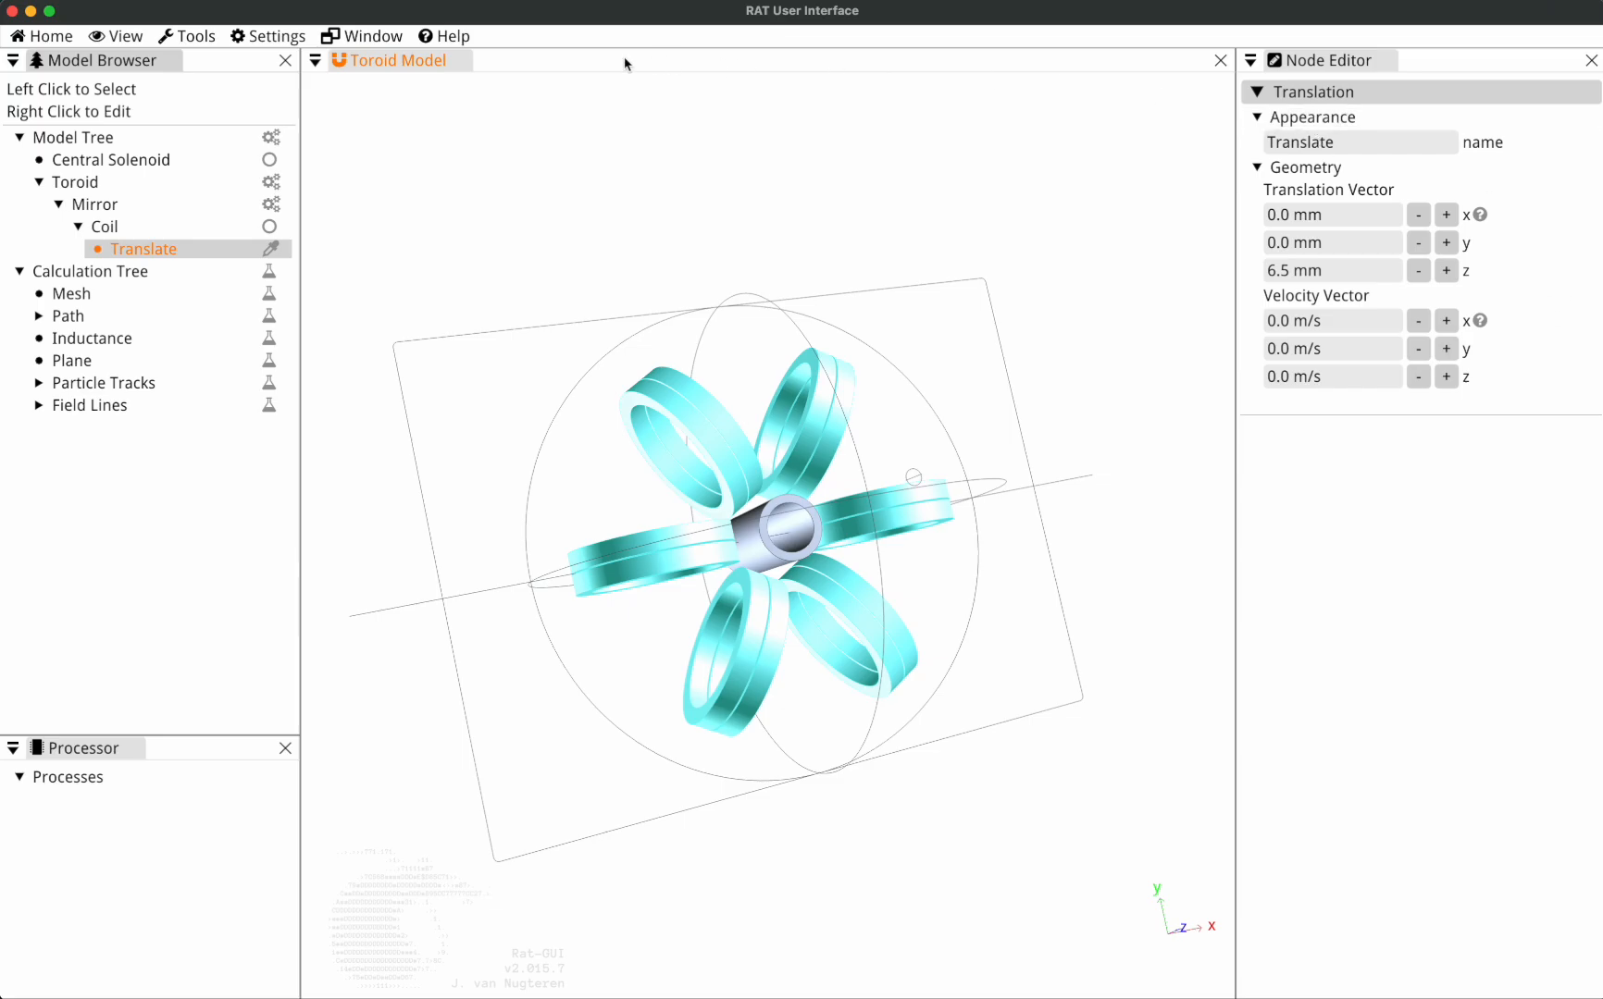
Set the maximum editor depth to 5 and review the Toroid's nested properties down to the Translation section.
left_click(265, 41)
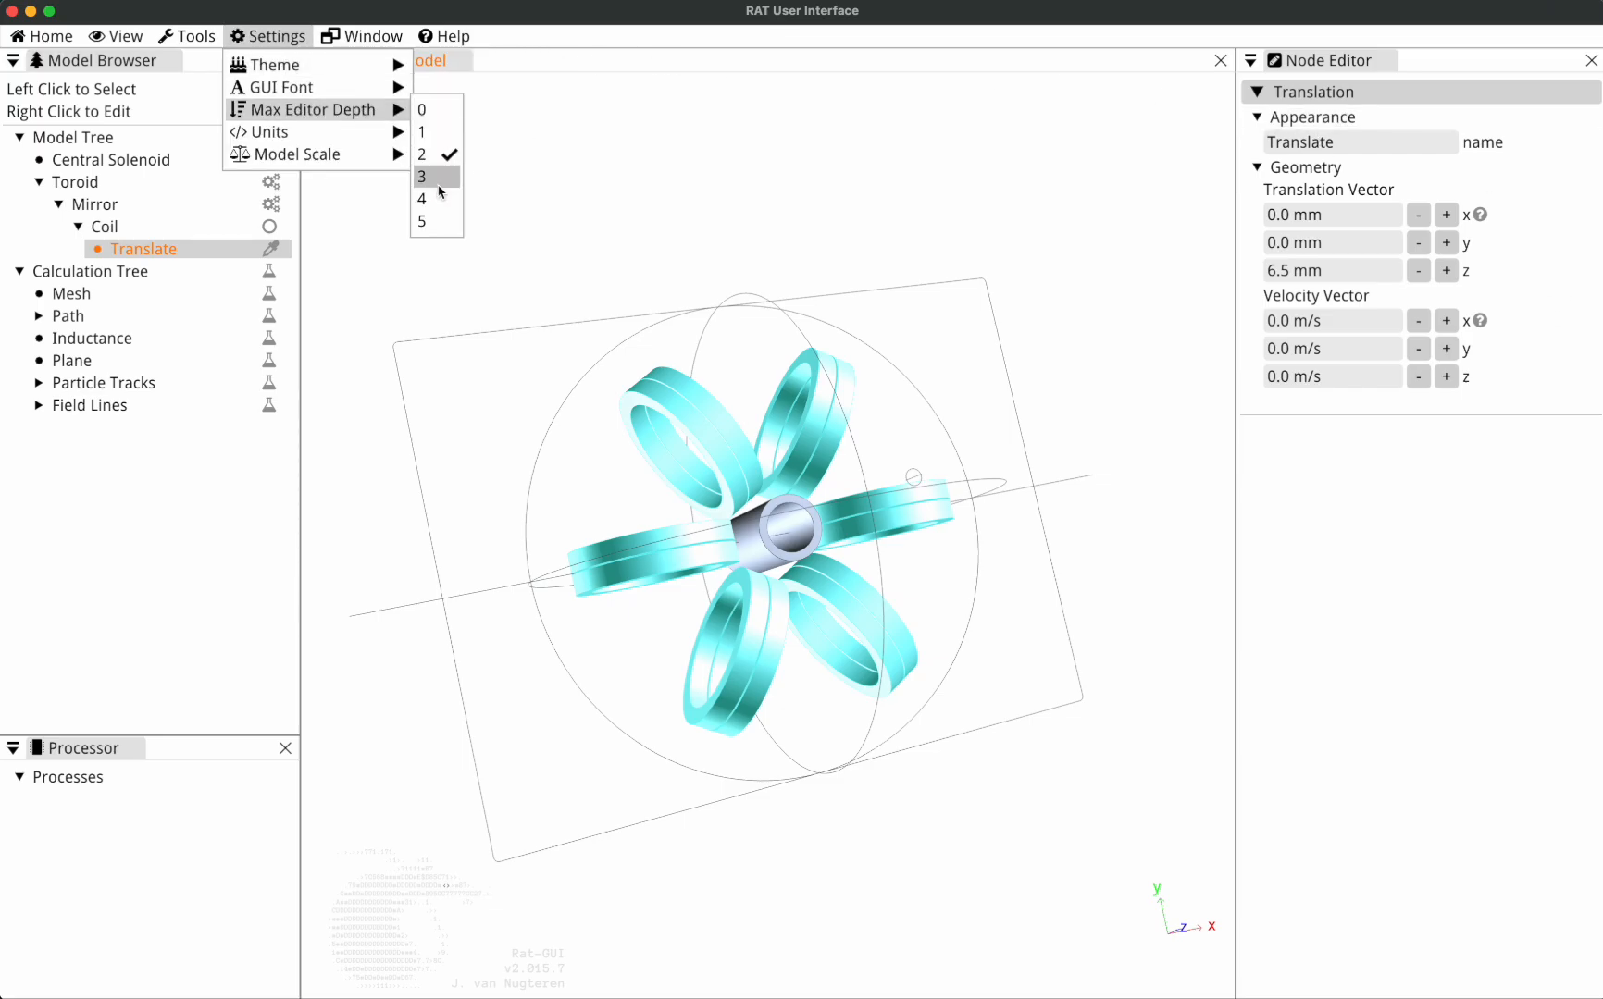
left_click(430, 222)
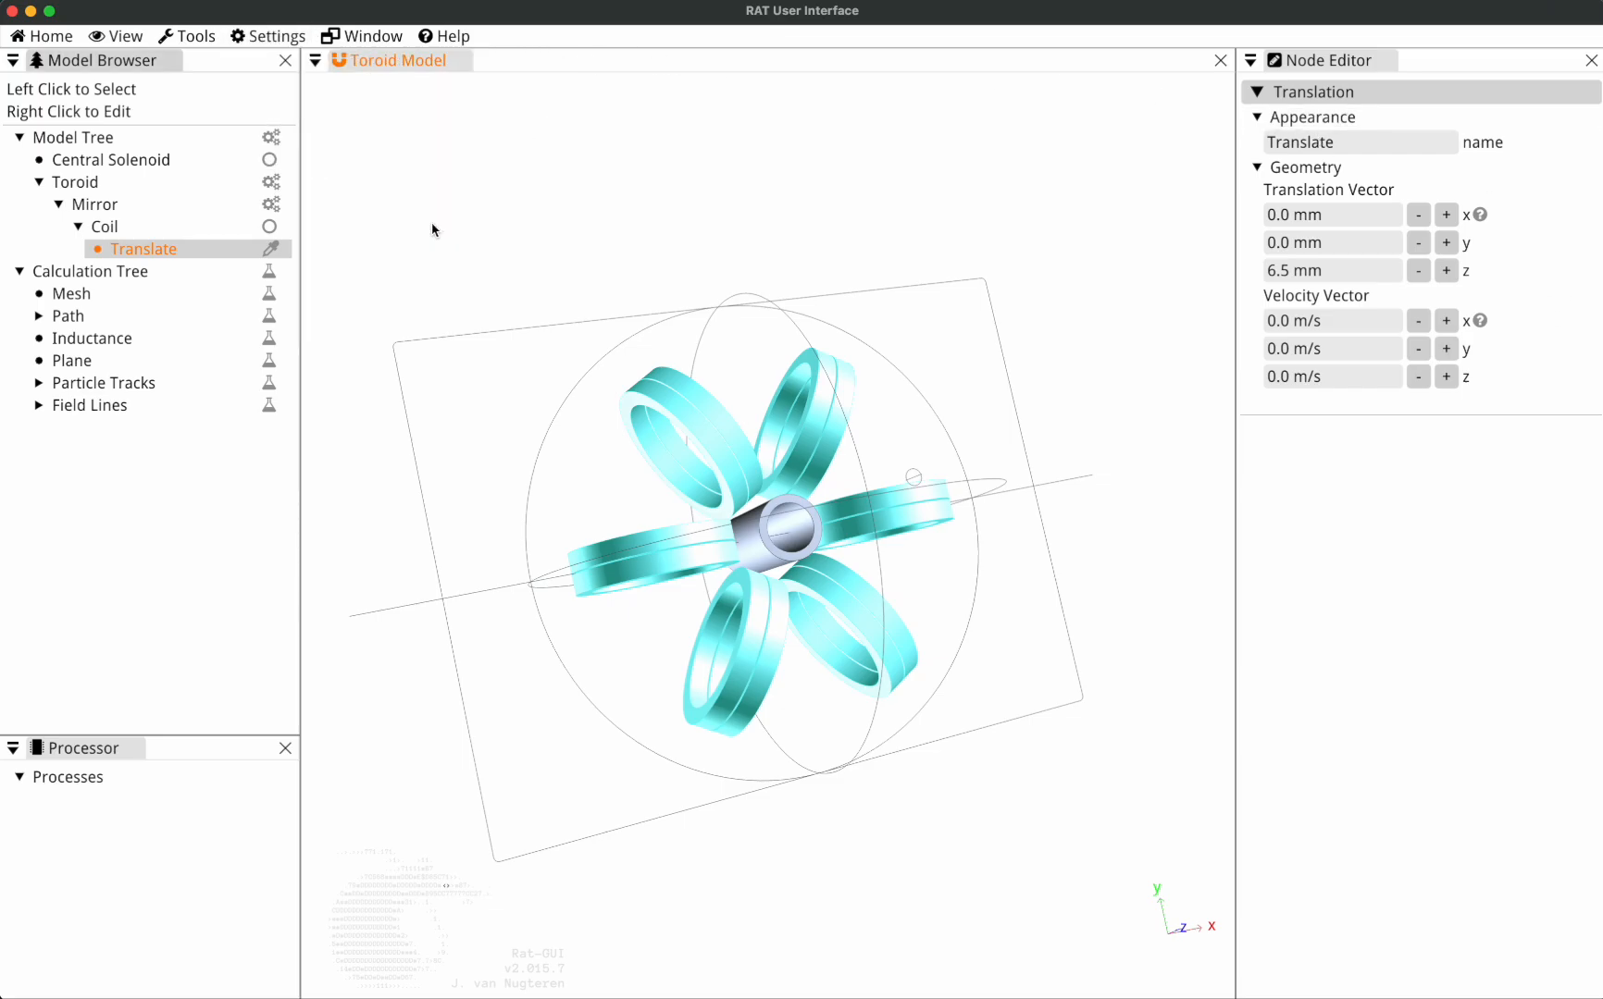
left_click(139, 182)
mouse_move(1525, 432)
scroll(1524, 432, "down", 15)
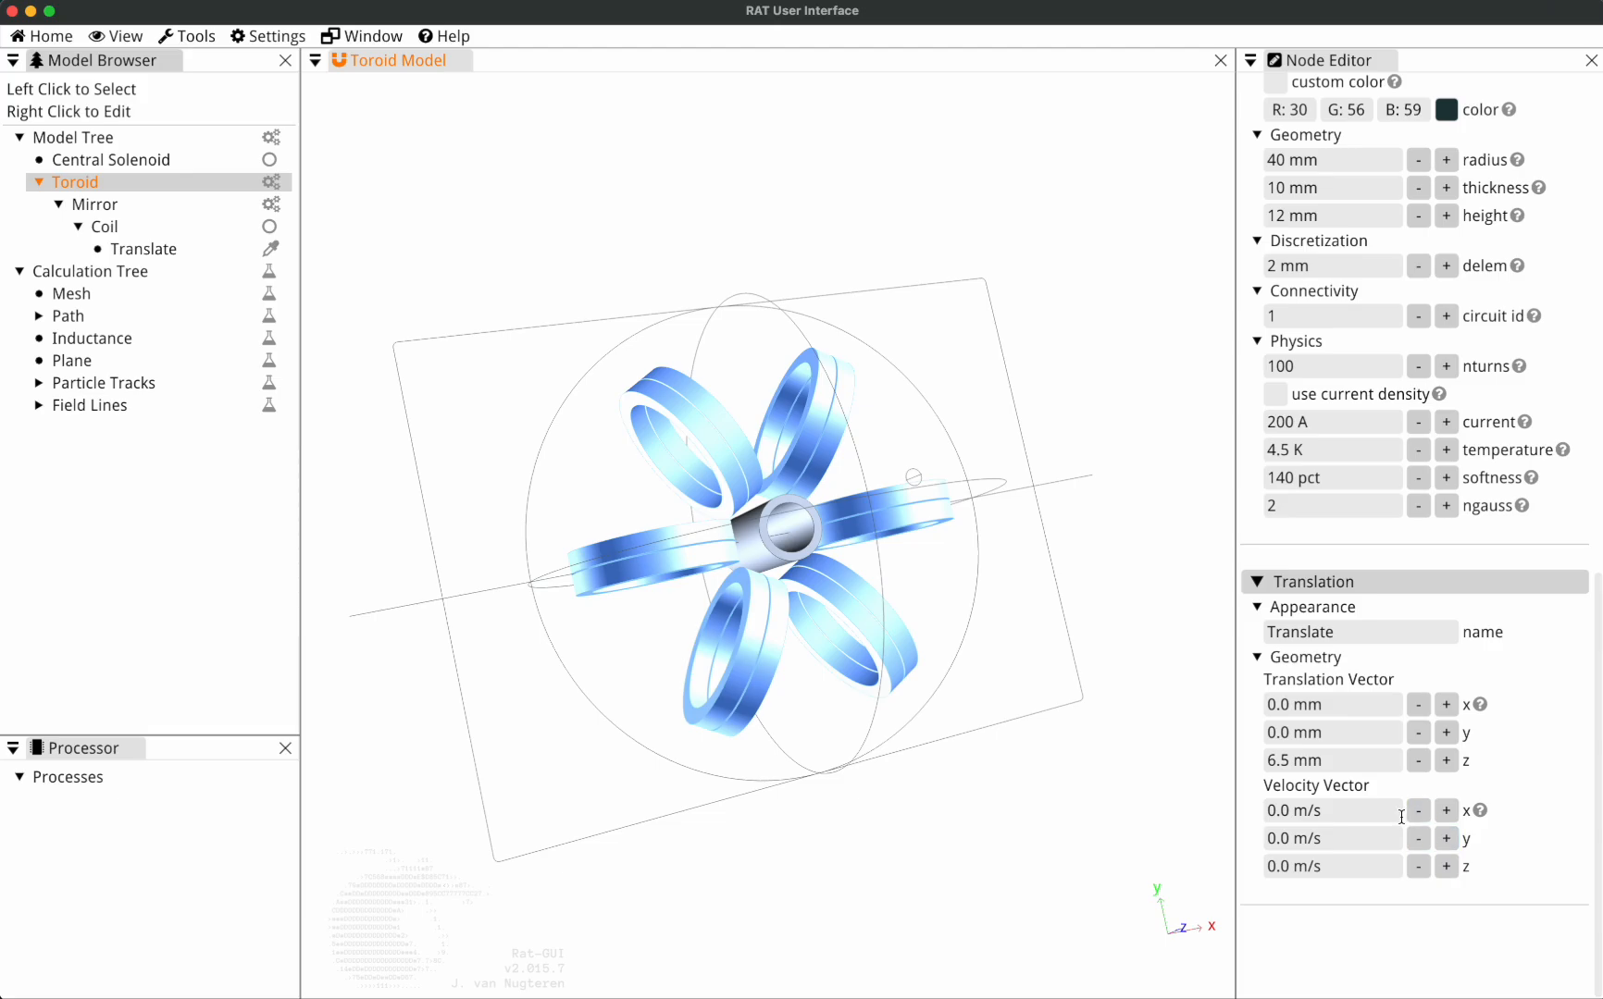
Set the maximum editor depth to 0 so the editor covers only the Toroid node itself.
left_click(270, 36)
mouse_move(315, 109)
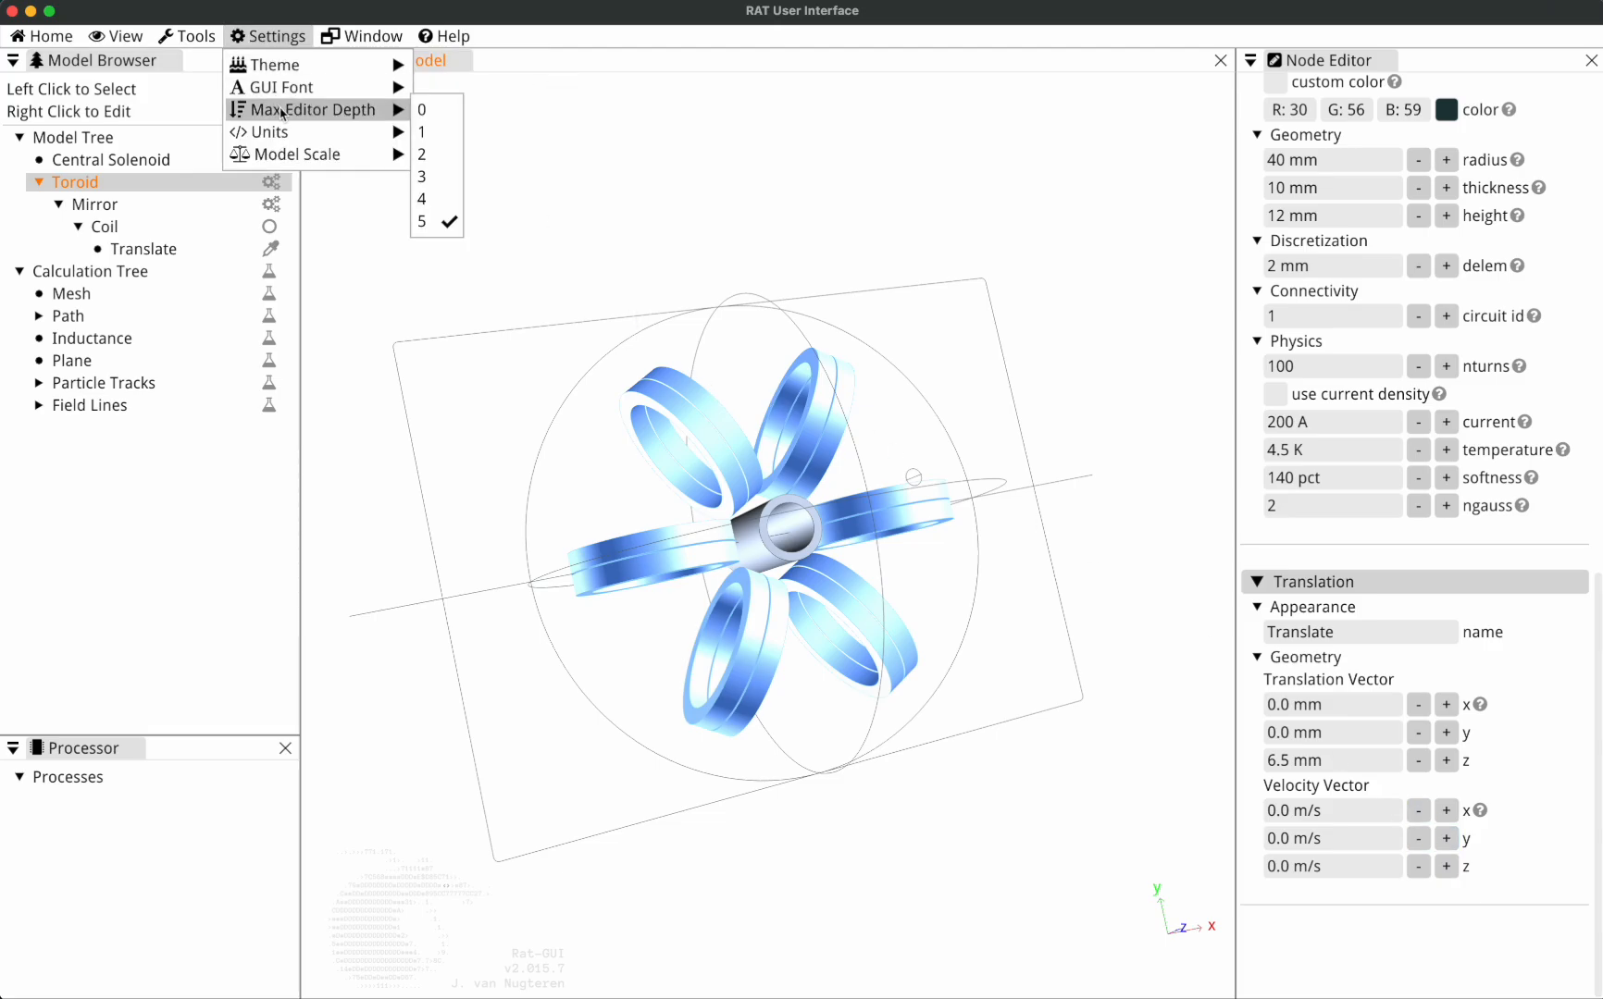
left_click(435, 133)
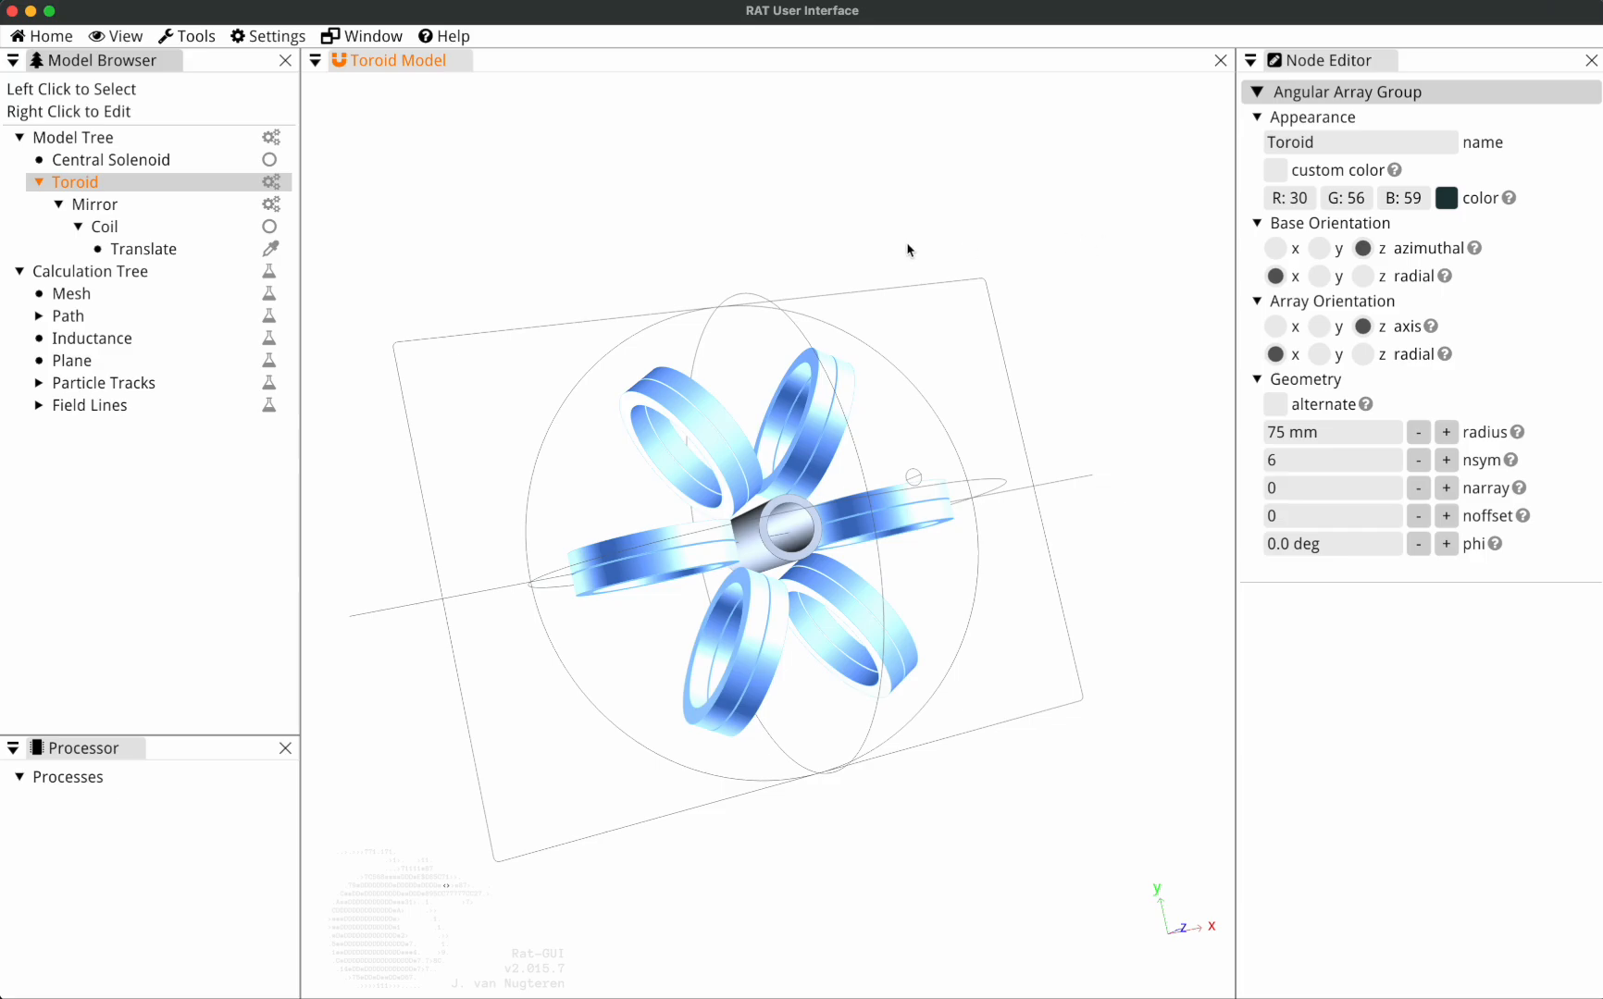
Select the Coil node, set the maximum editor depth to 1 and review the nested Translation properties.
left_click(154, 231)
left_click(153, 233)
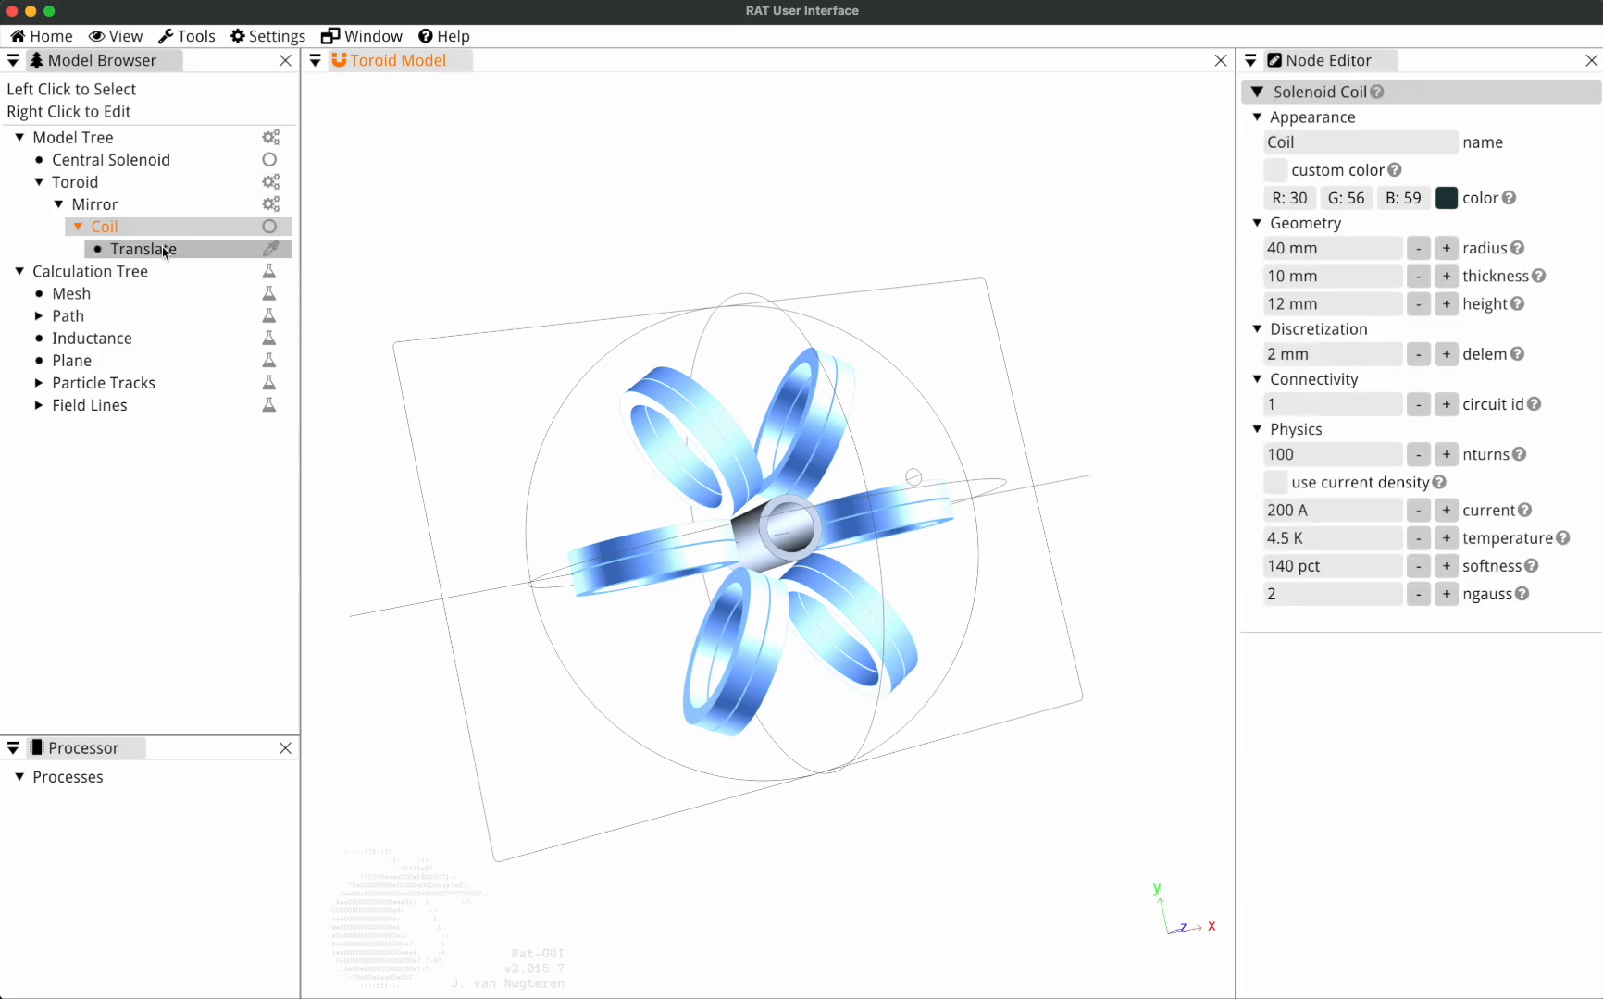
left_click(253, 39)
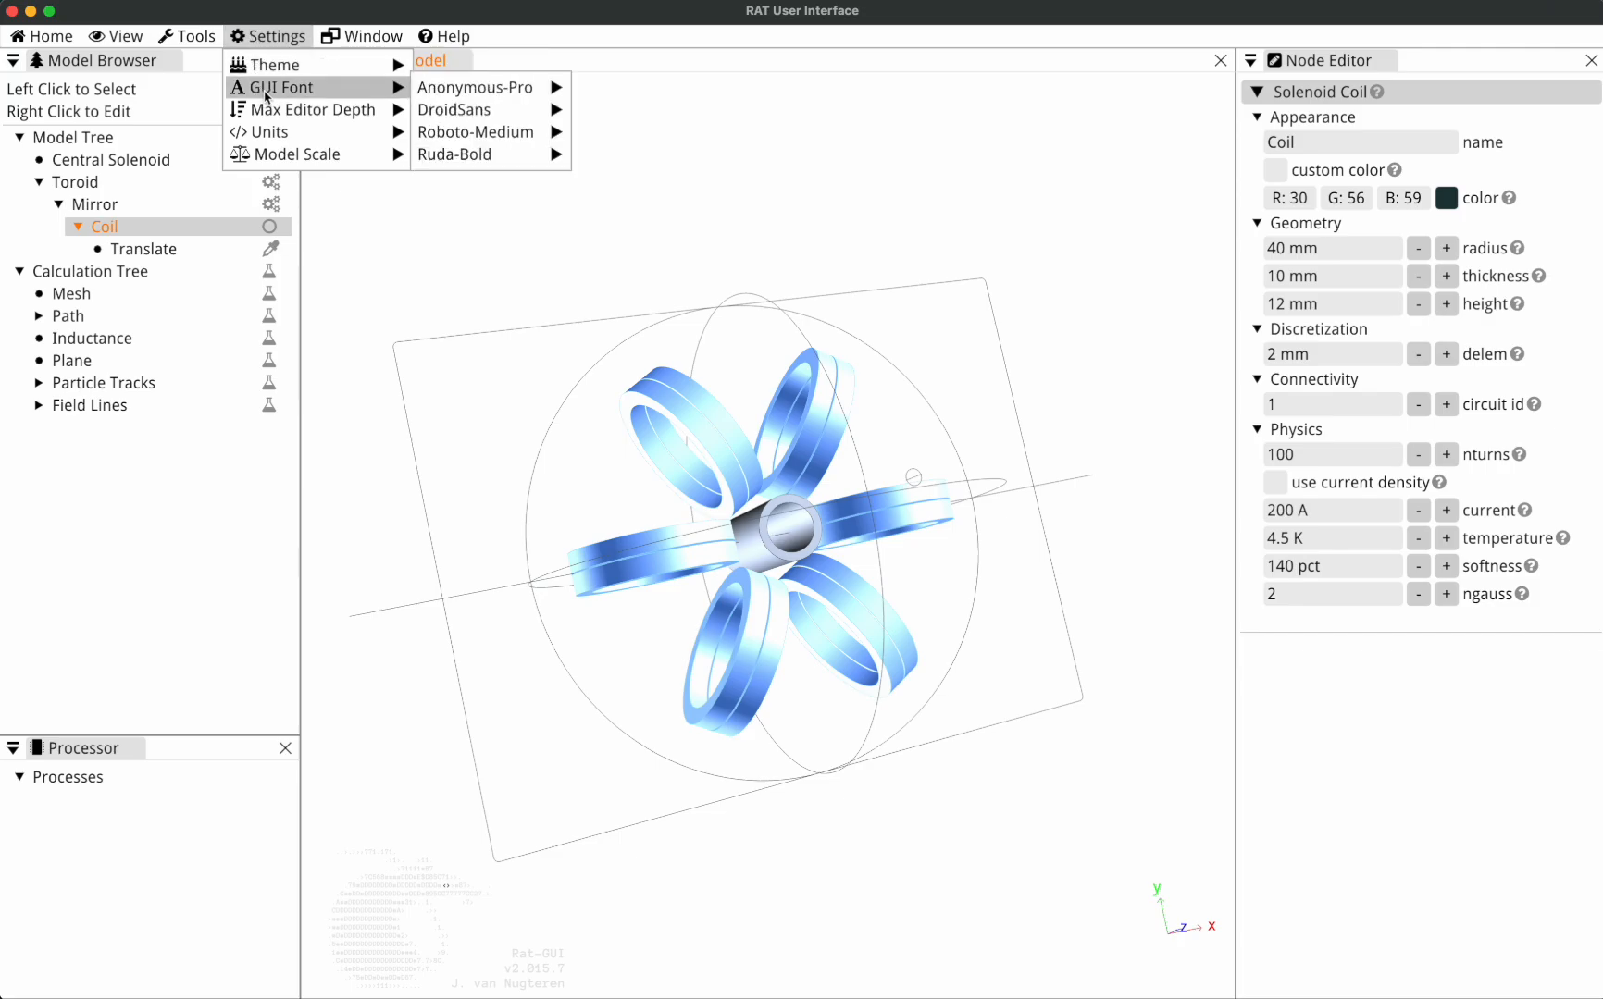
mouse_move(353, 109)
left_click(445, 139)
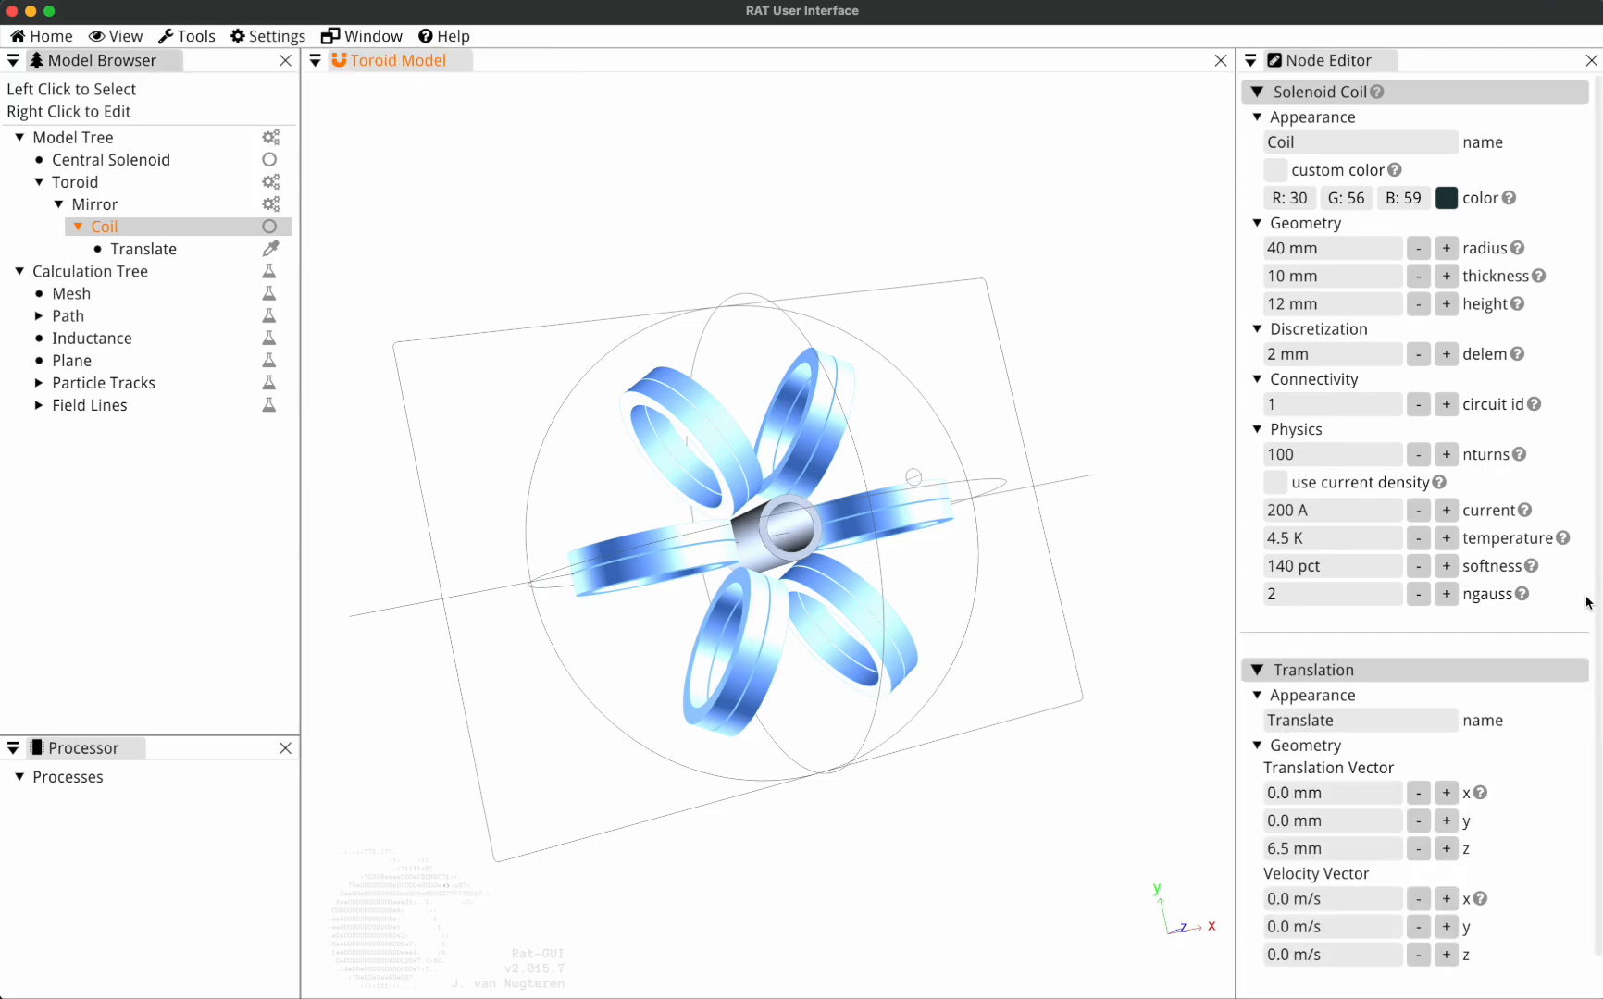
scroll(1528, 645, "down", 1)
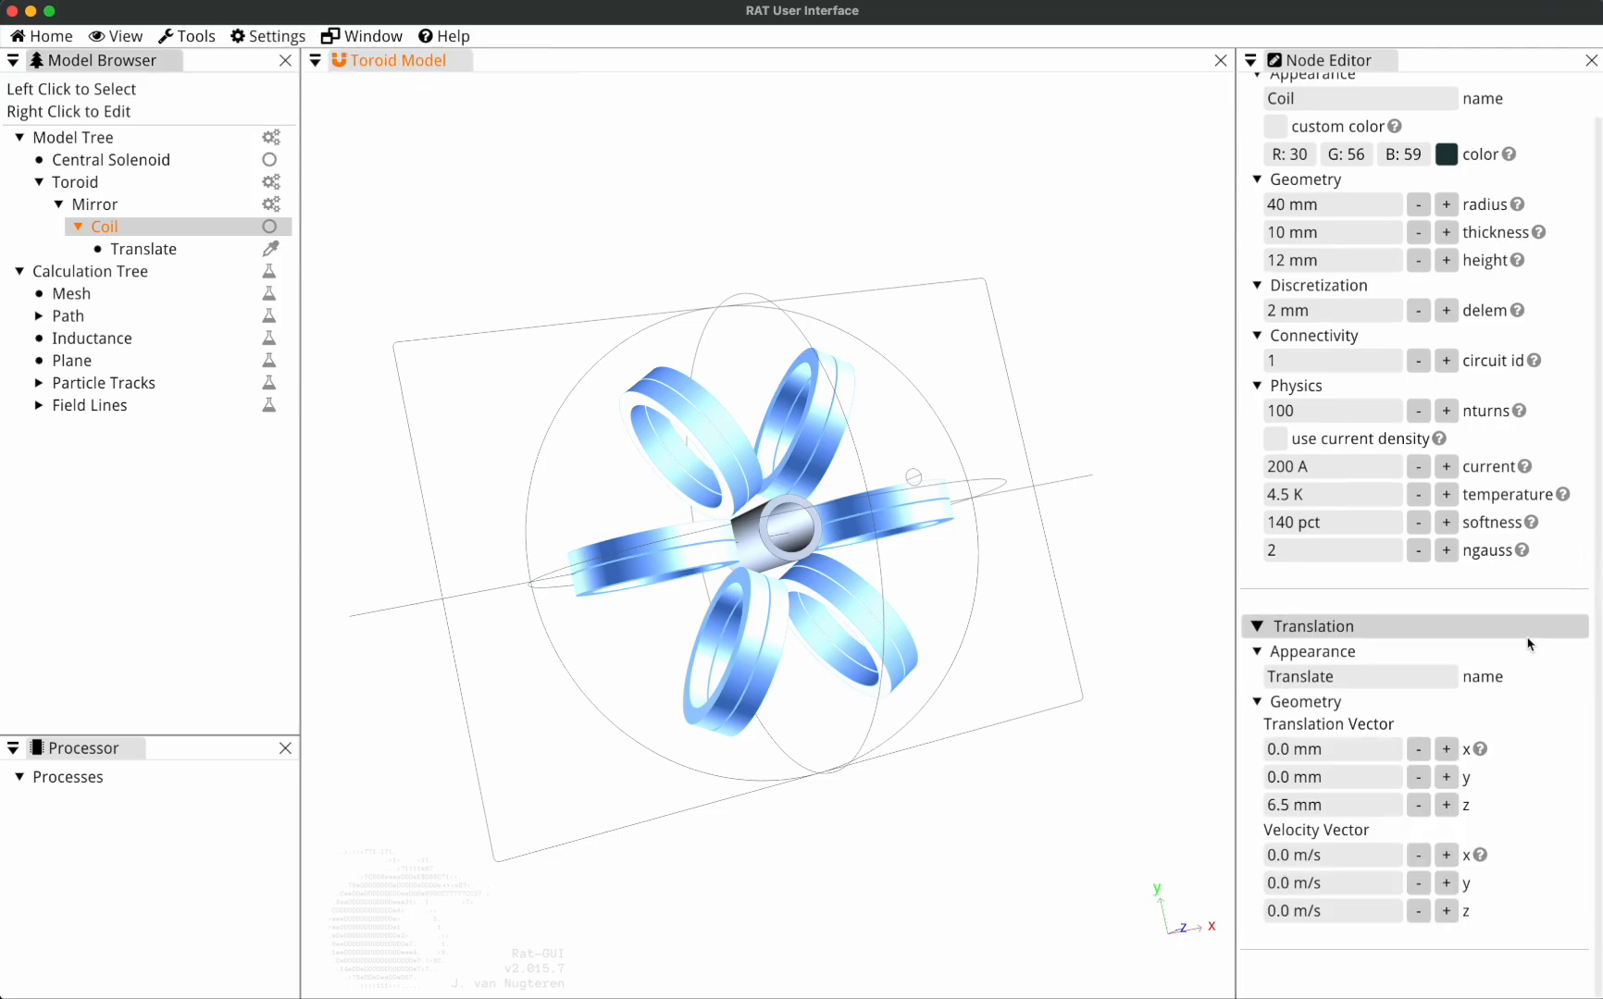
Look over the available unit categories and inspect the Coil's radius and thickness values.
left_click(270, 39)
mouse_move(304, 116)
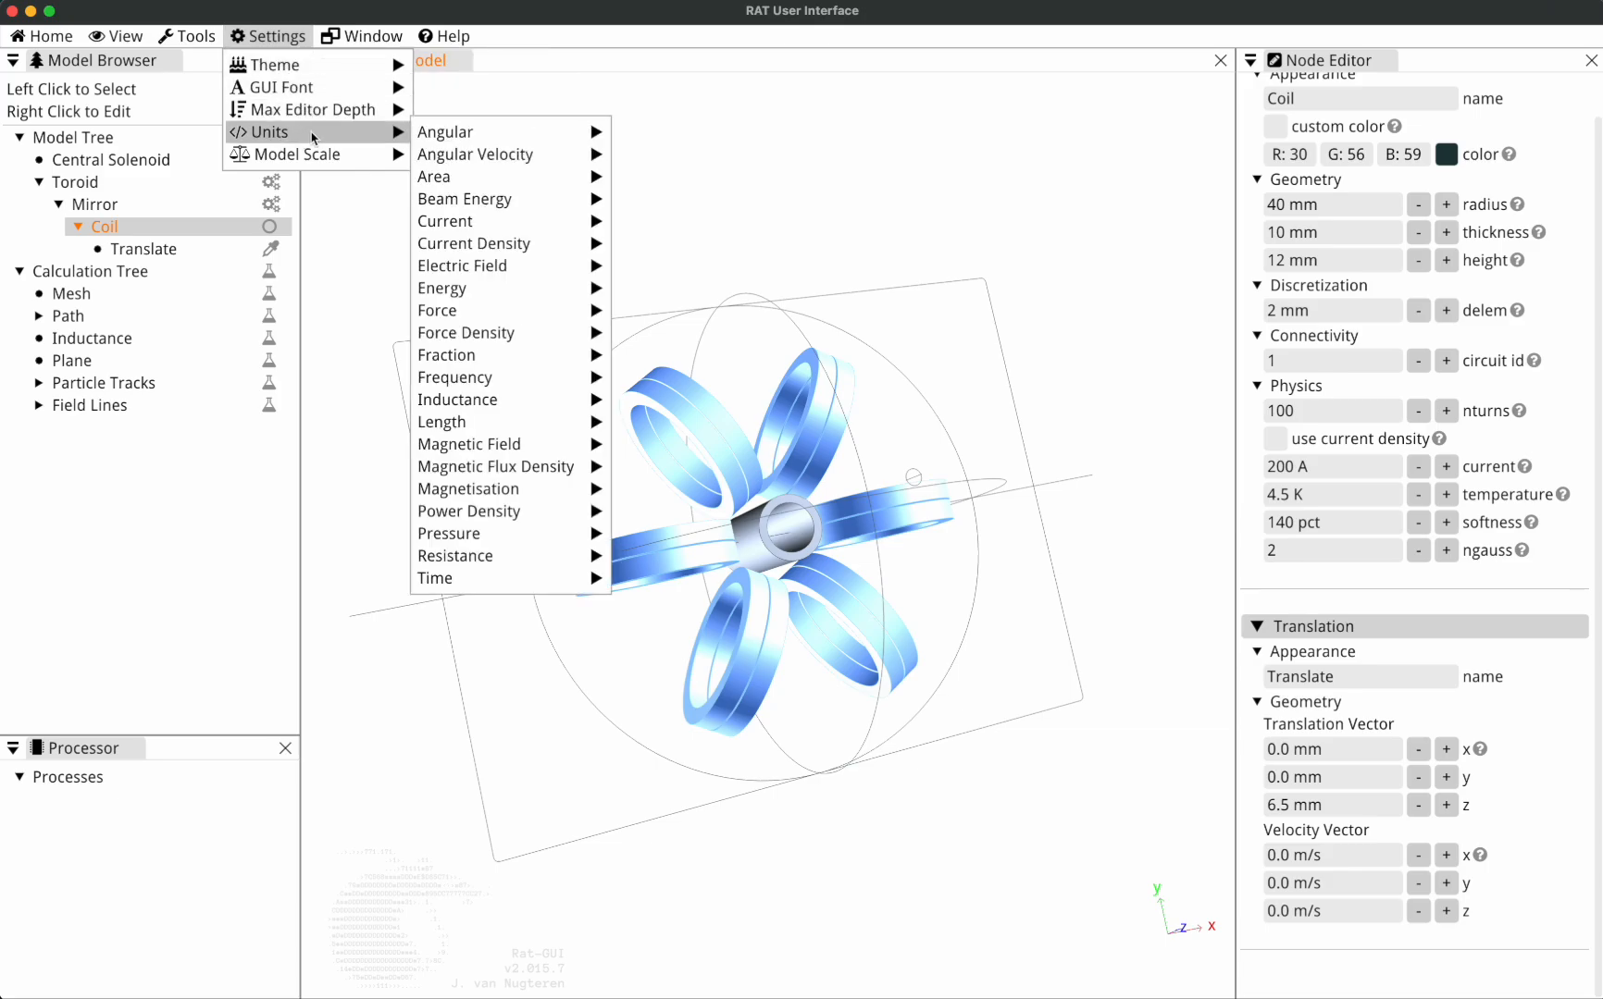
left_click(1351, 208)
left_click(1352, 204)
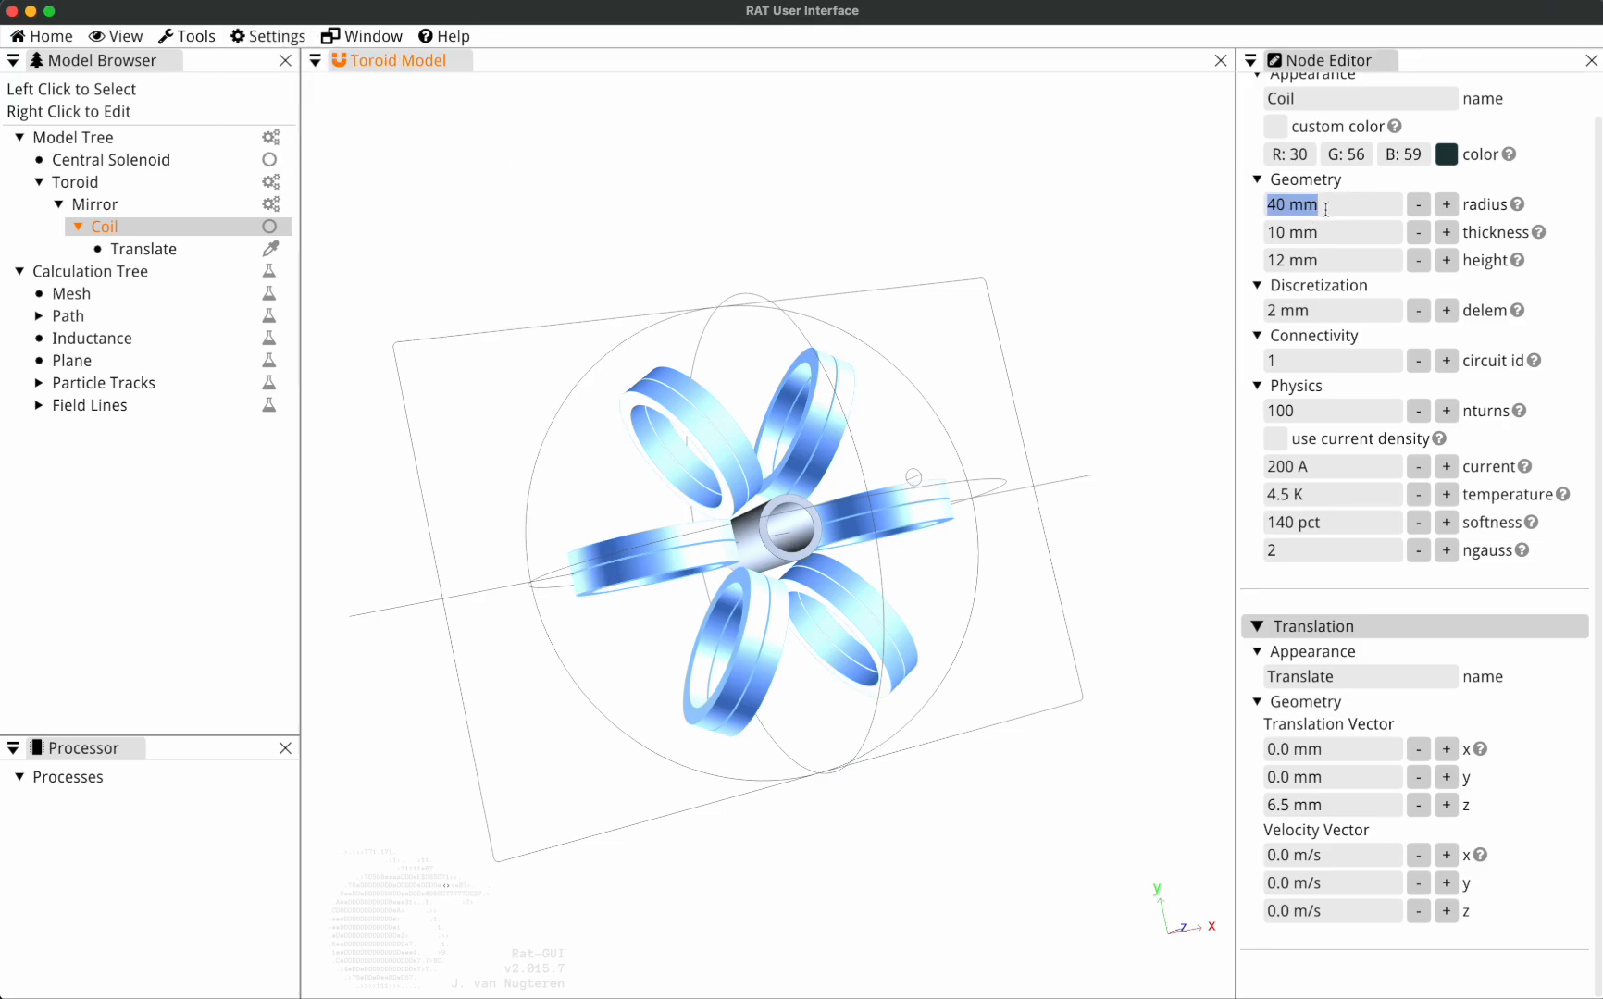
left_click(1337, 233)
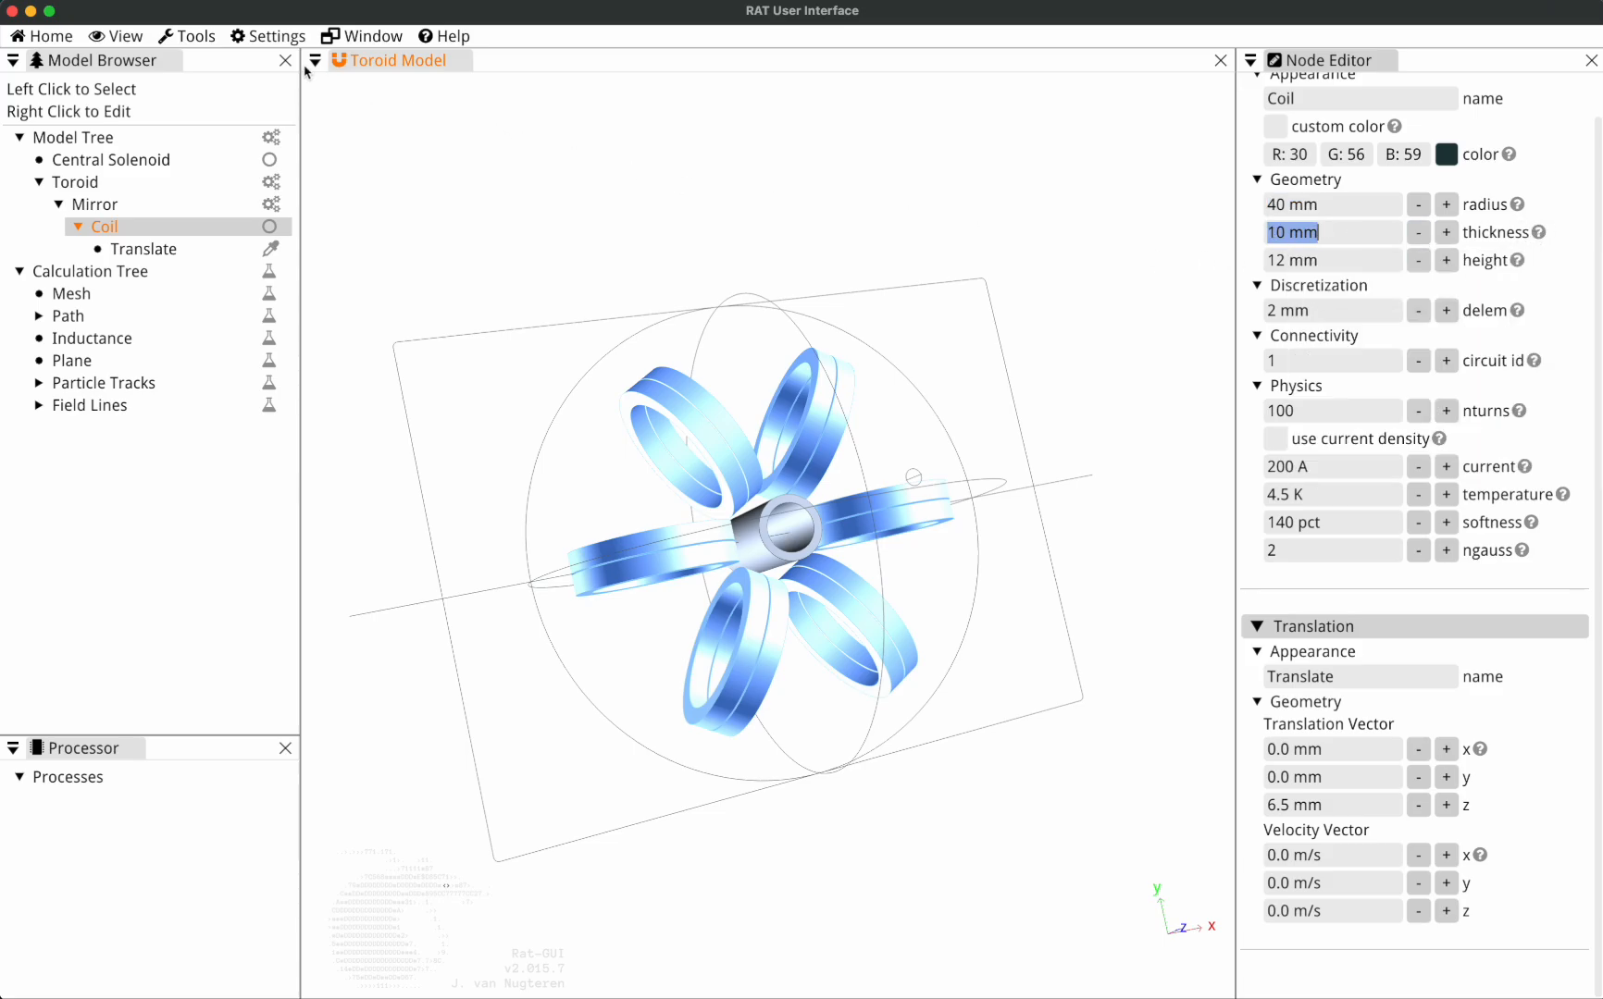
Change the length unit to m and check the Coil's radius and thickness in the Node Editor.
left_click(267, 36)
mouse_move(288, 72)
mouse_move(294, 117)
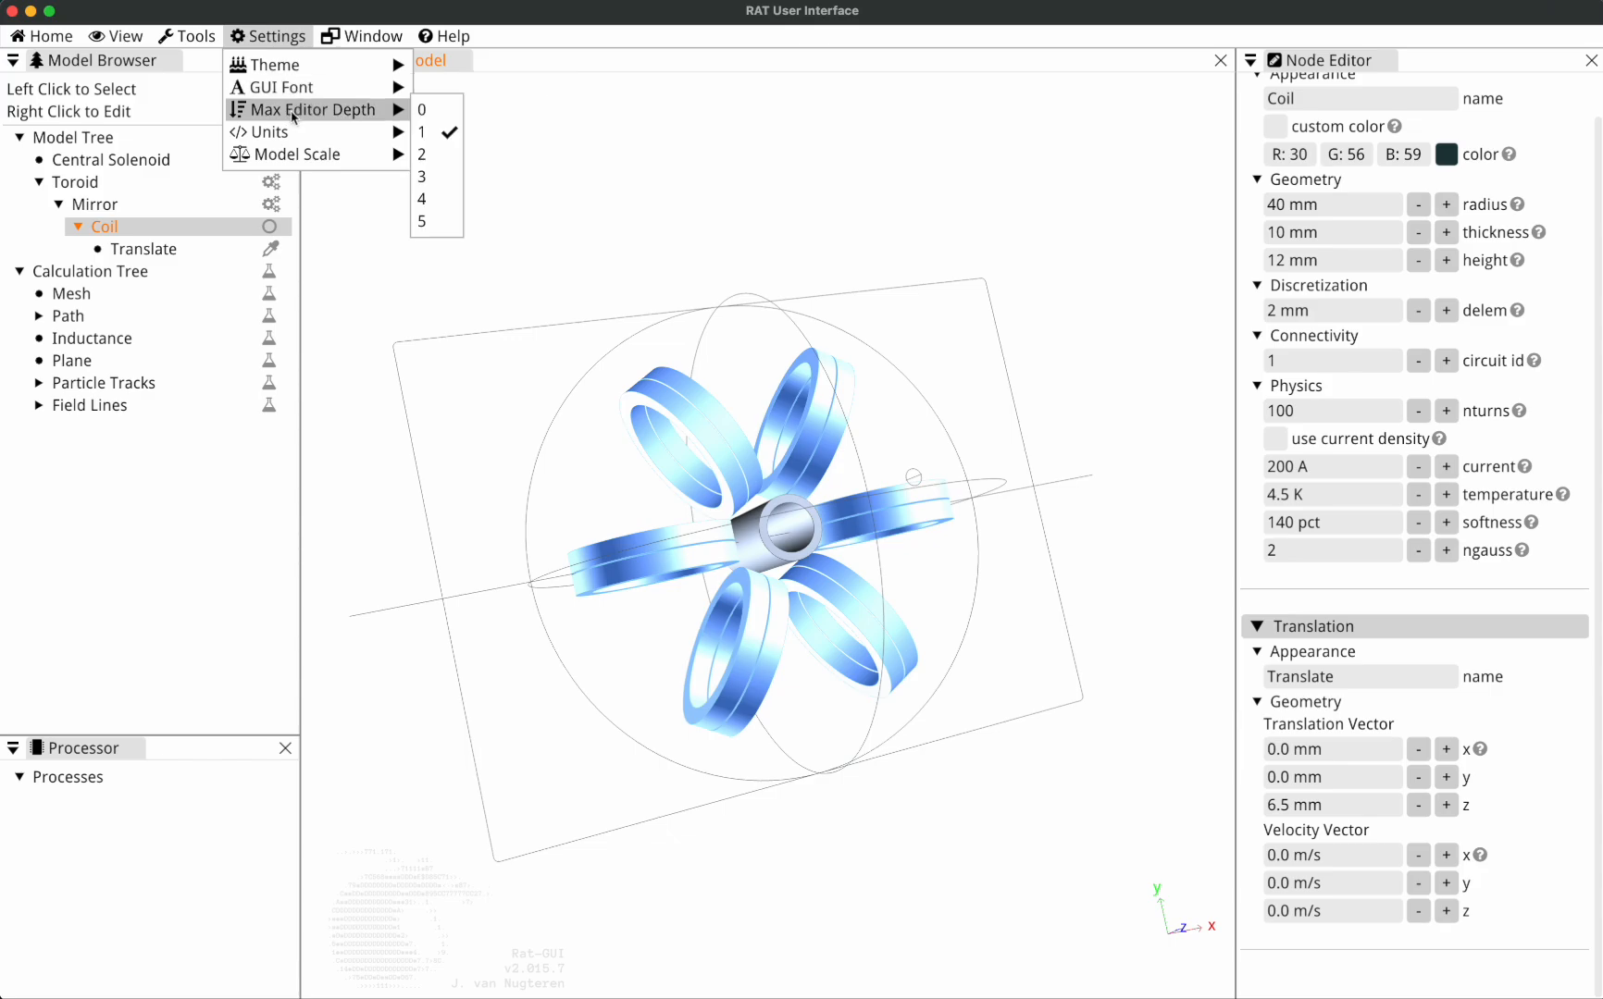
mouse_move(512, 420)
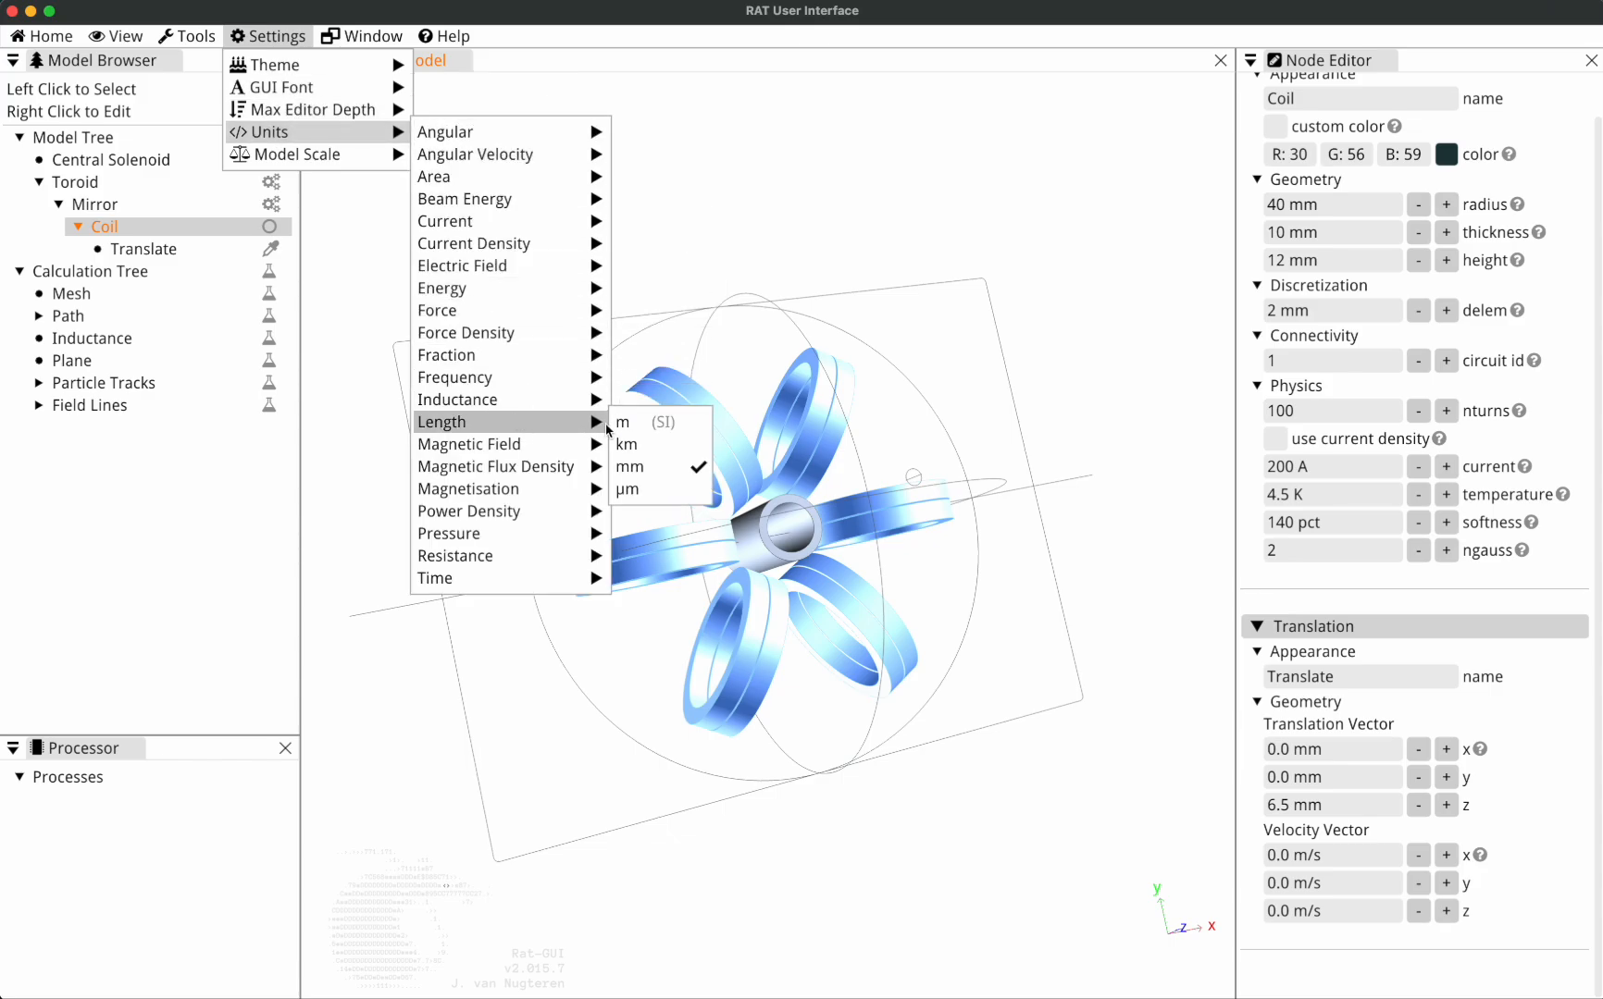
left_click(651, 427)
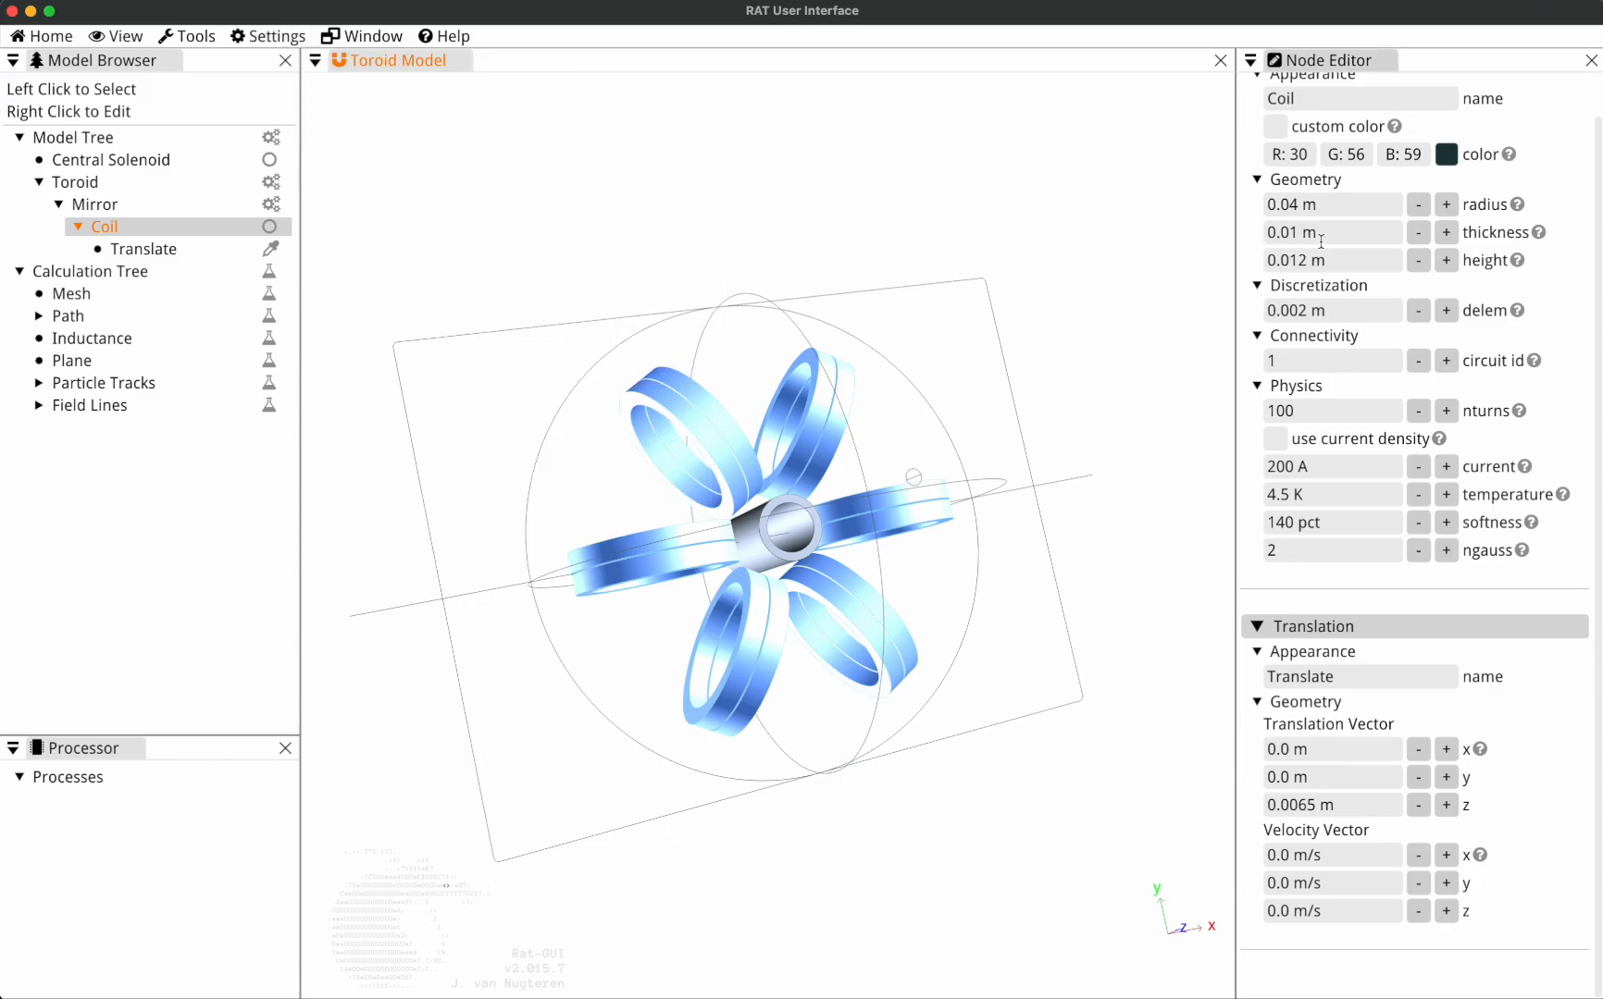
left_click(1382, 201)
left_click(1383, 233)
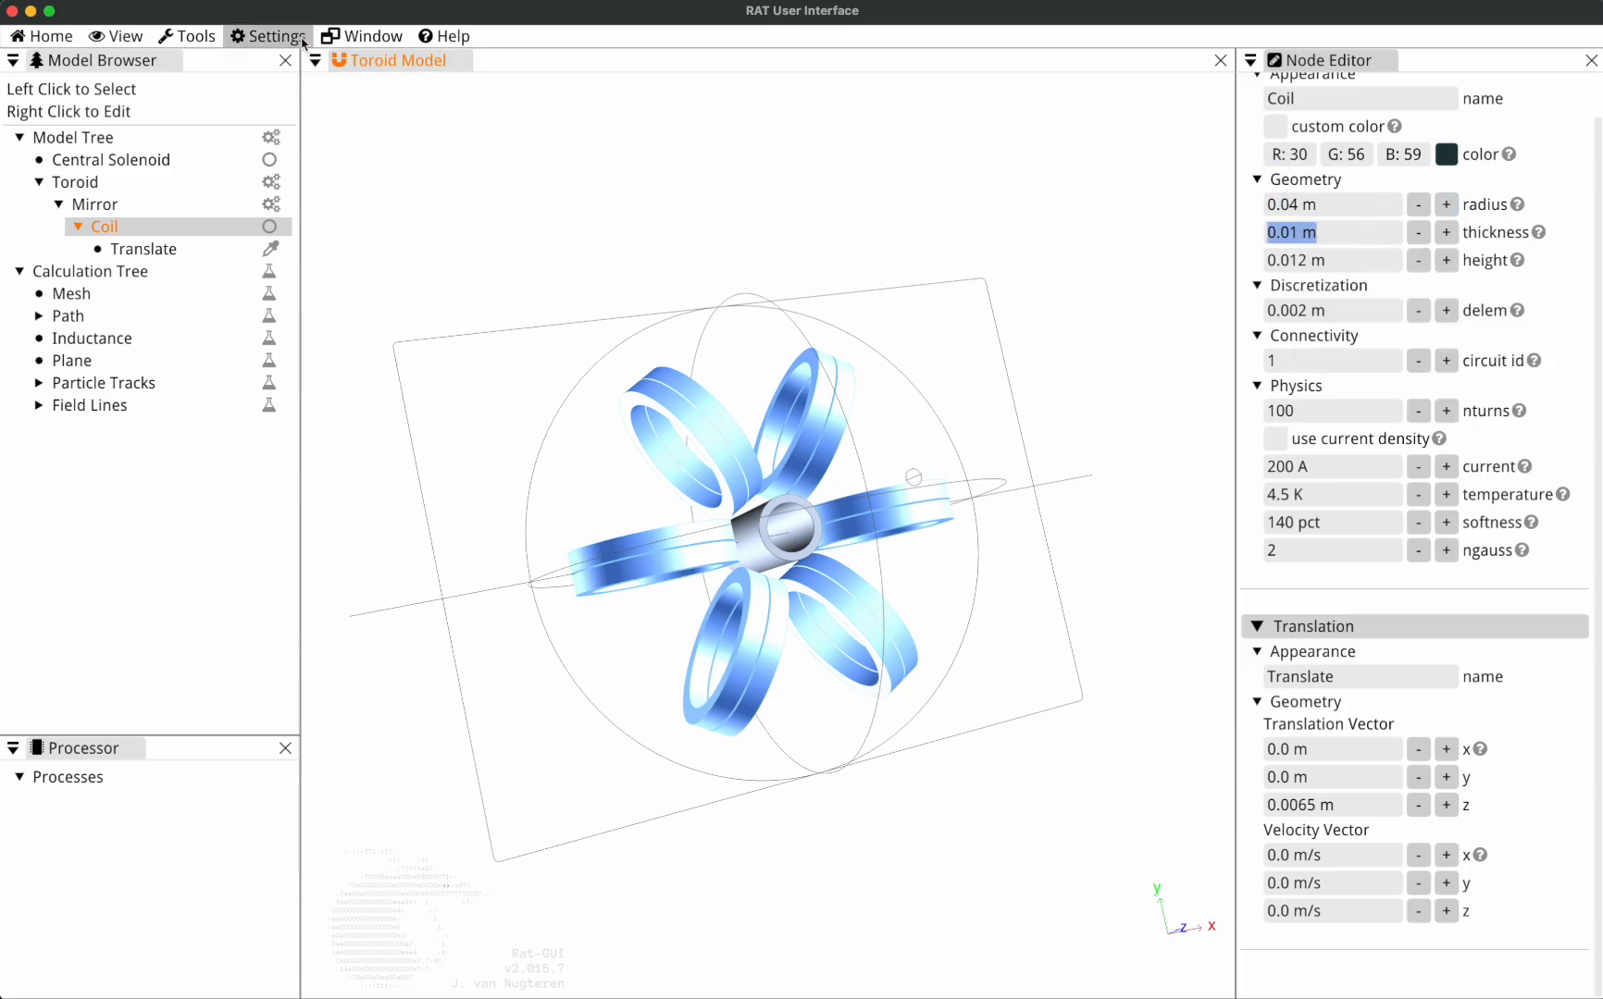
Set the length unit back to mm.
left_click(268, 35)
mouse_move(309, 131)
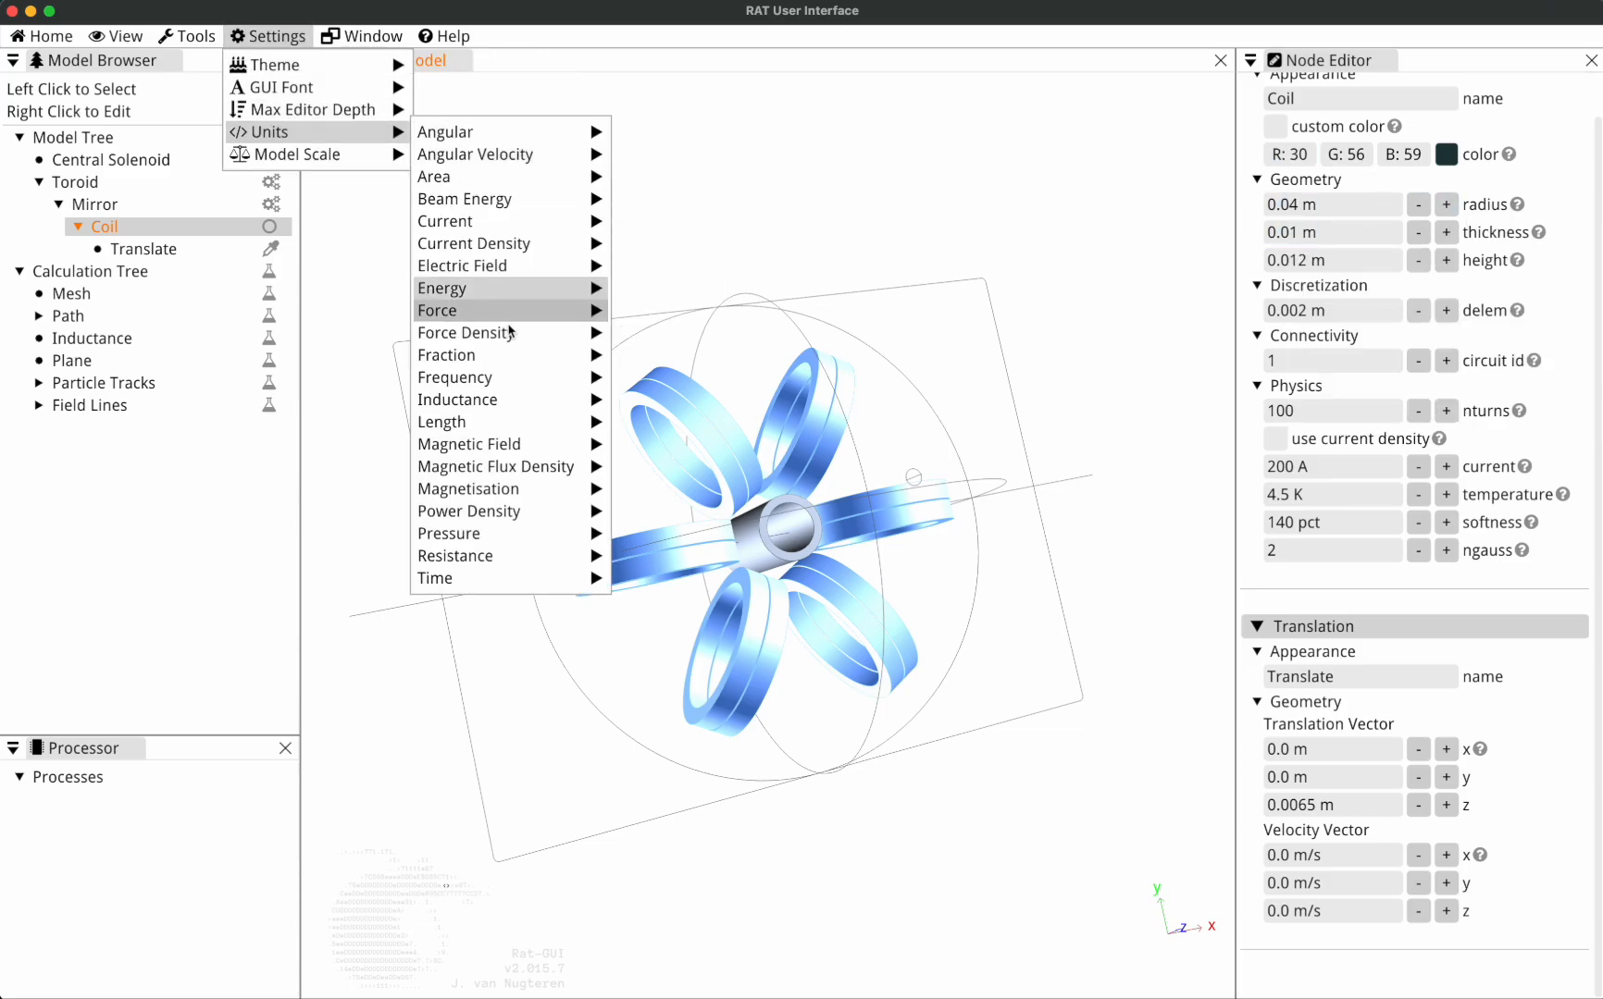
mouse_move(555, 422)
left_click(653, 472)
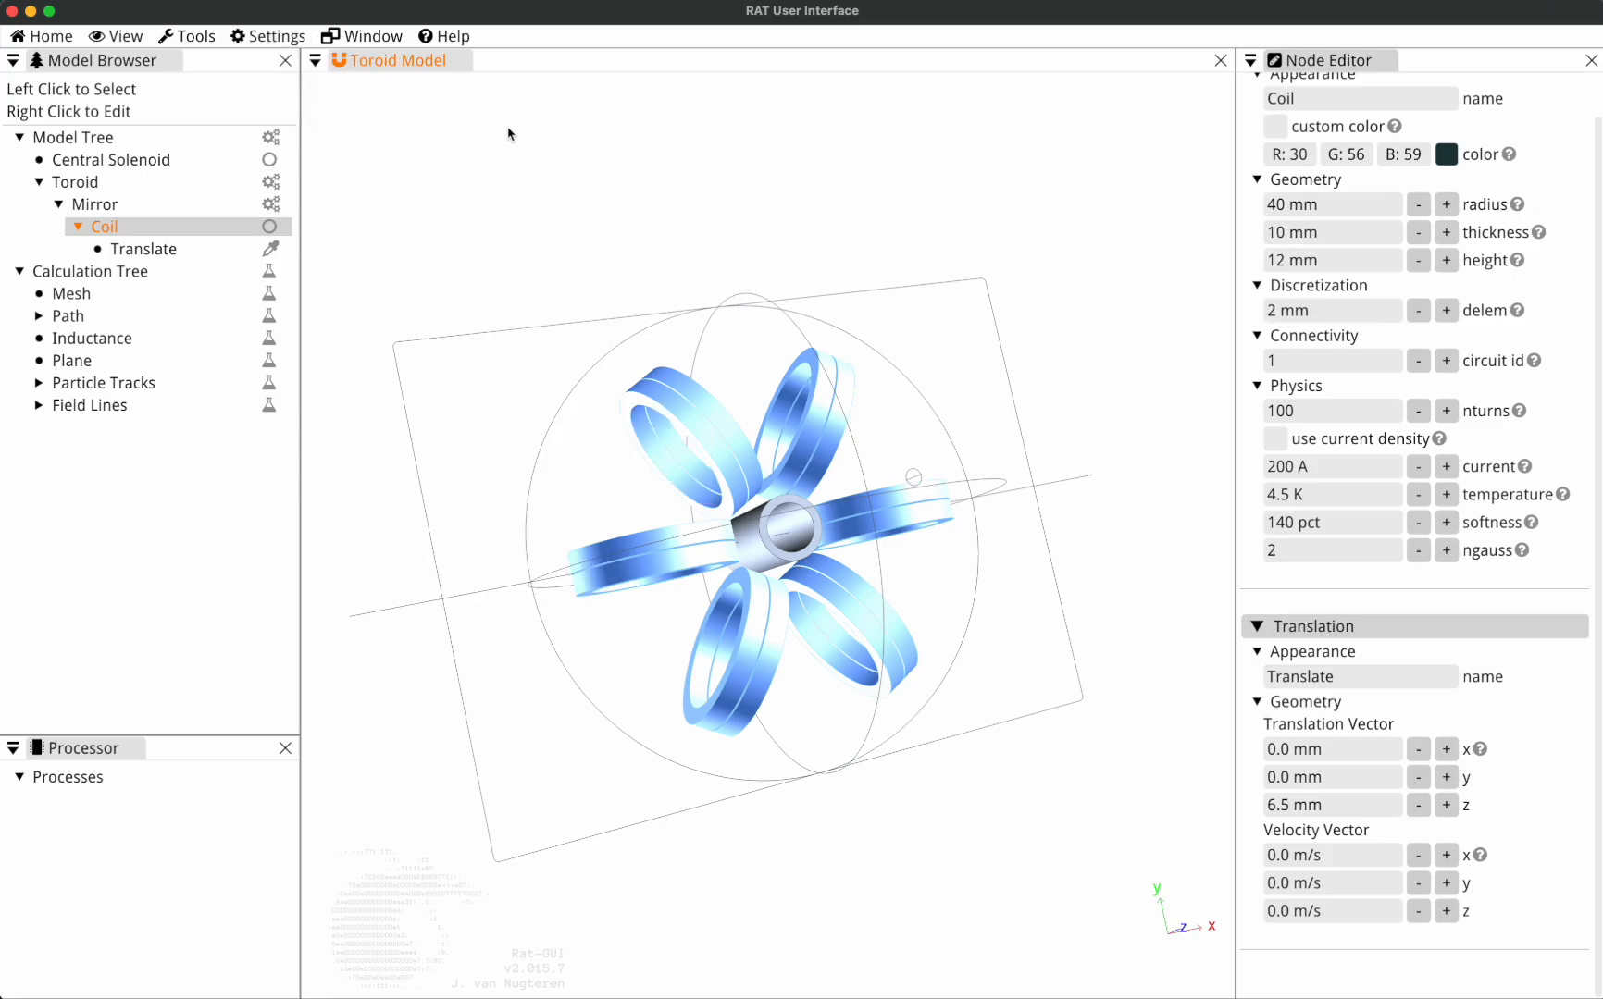
View the Model Scale options for the toroid model and deselect the Coil node.
left_click(276, 39)
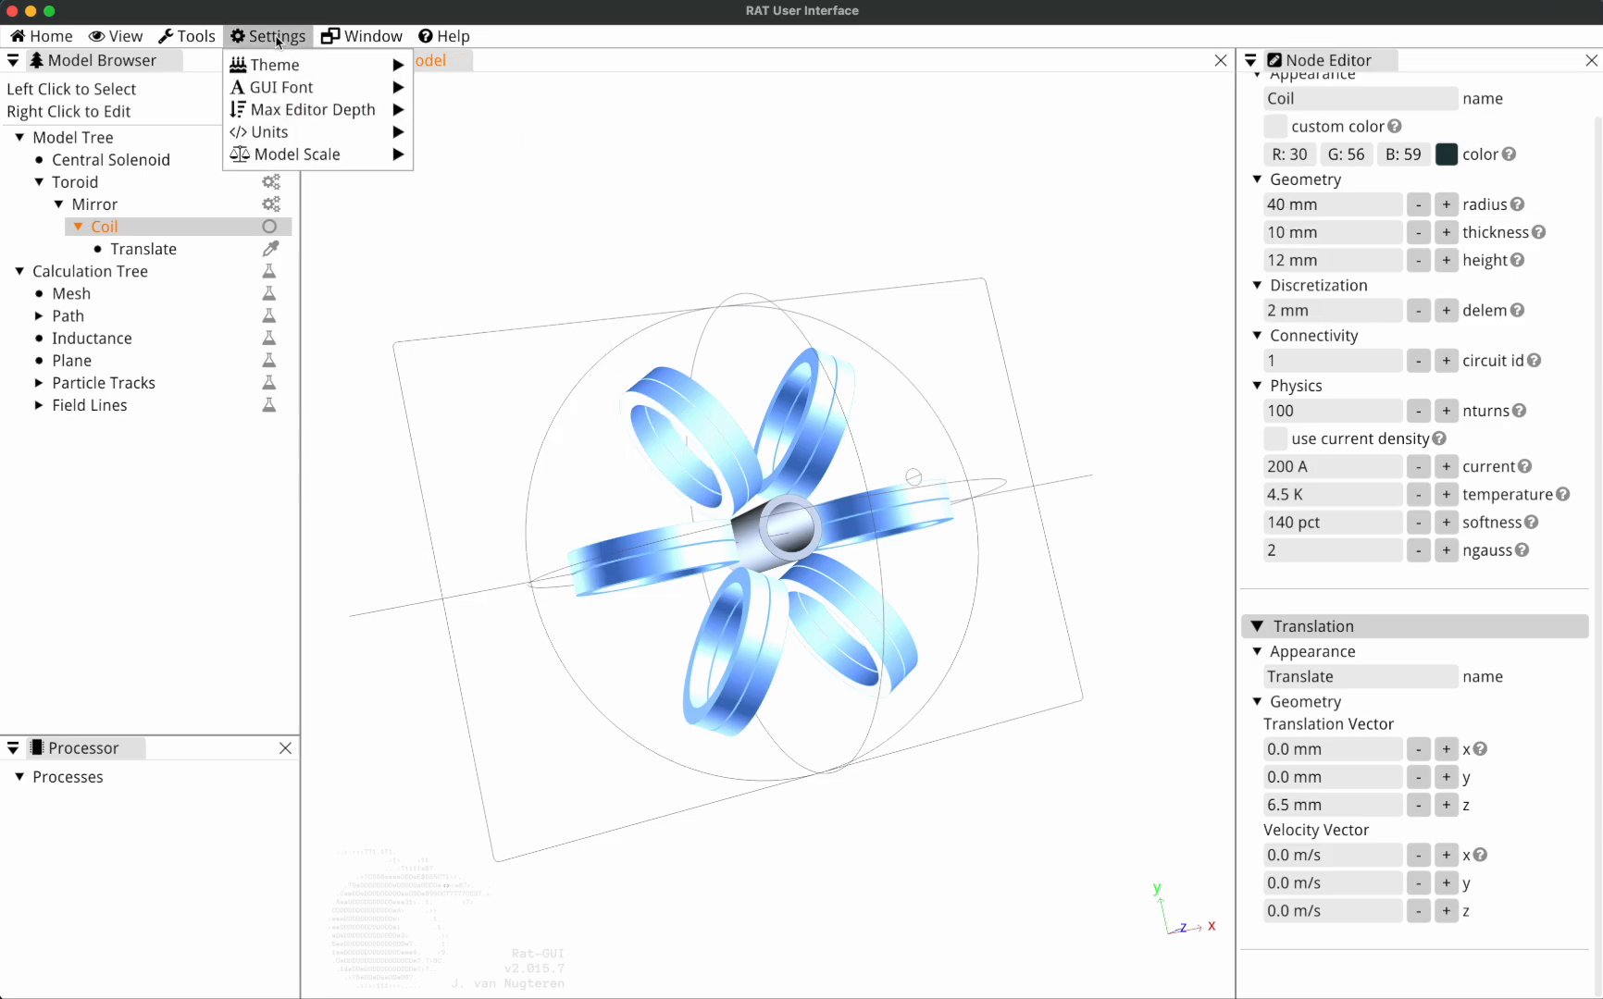
mouse_move(335, 167)
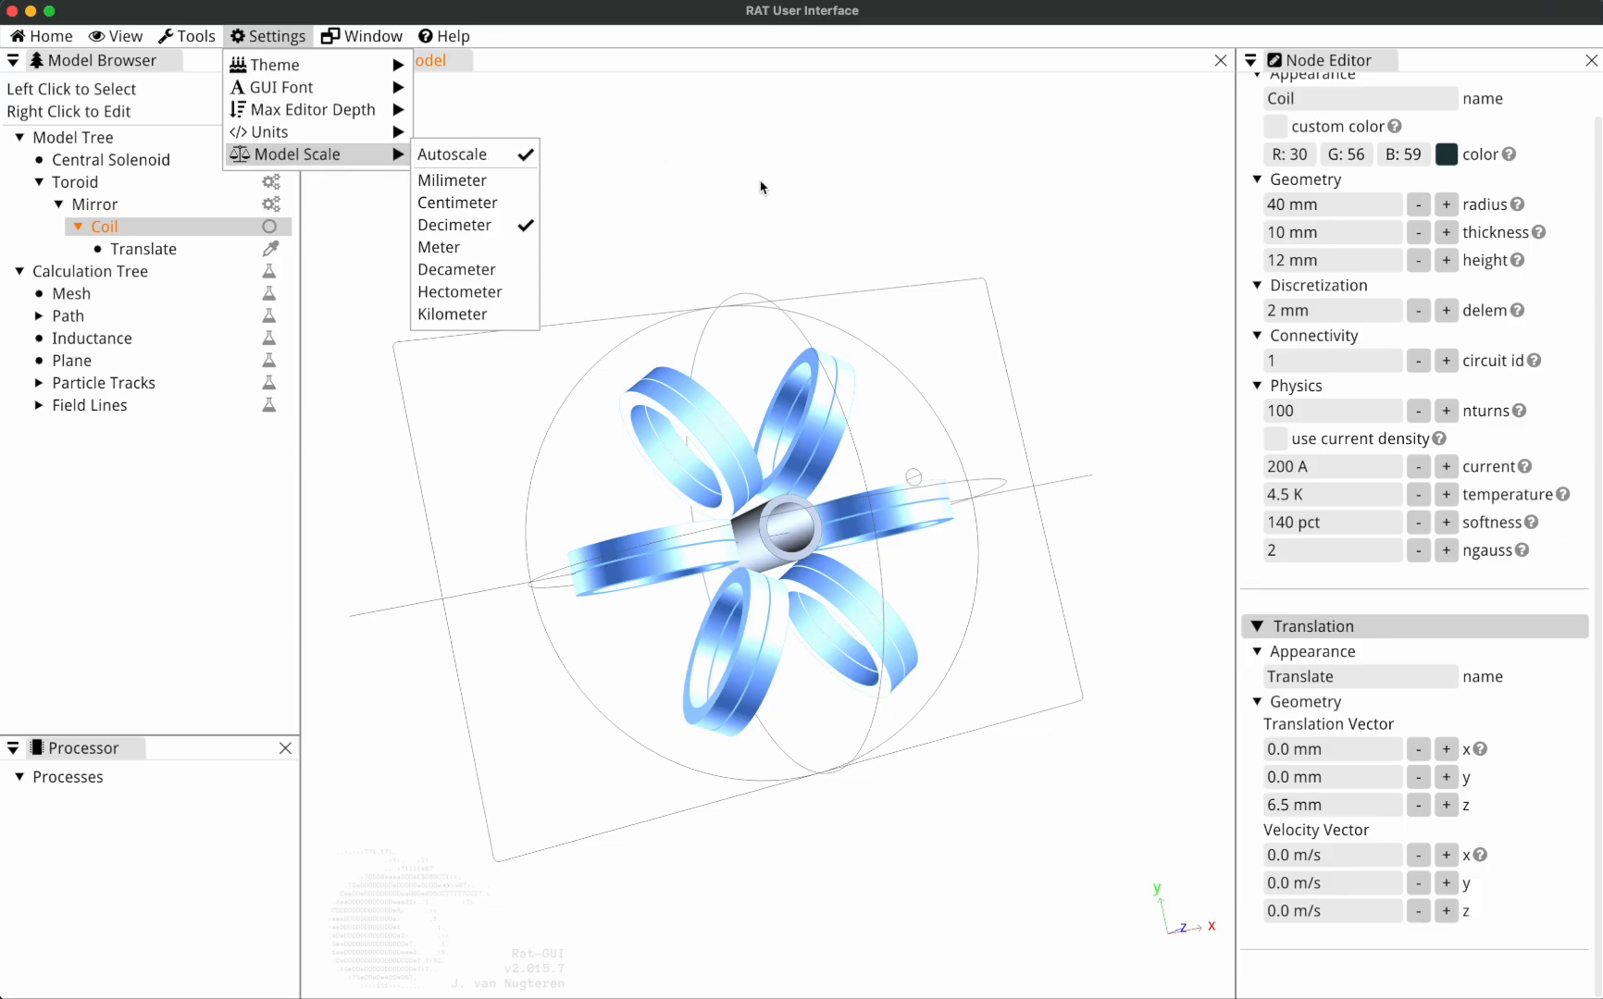
left_click(695, 127)
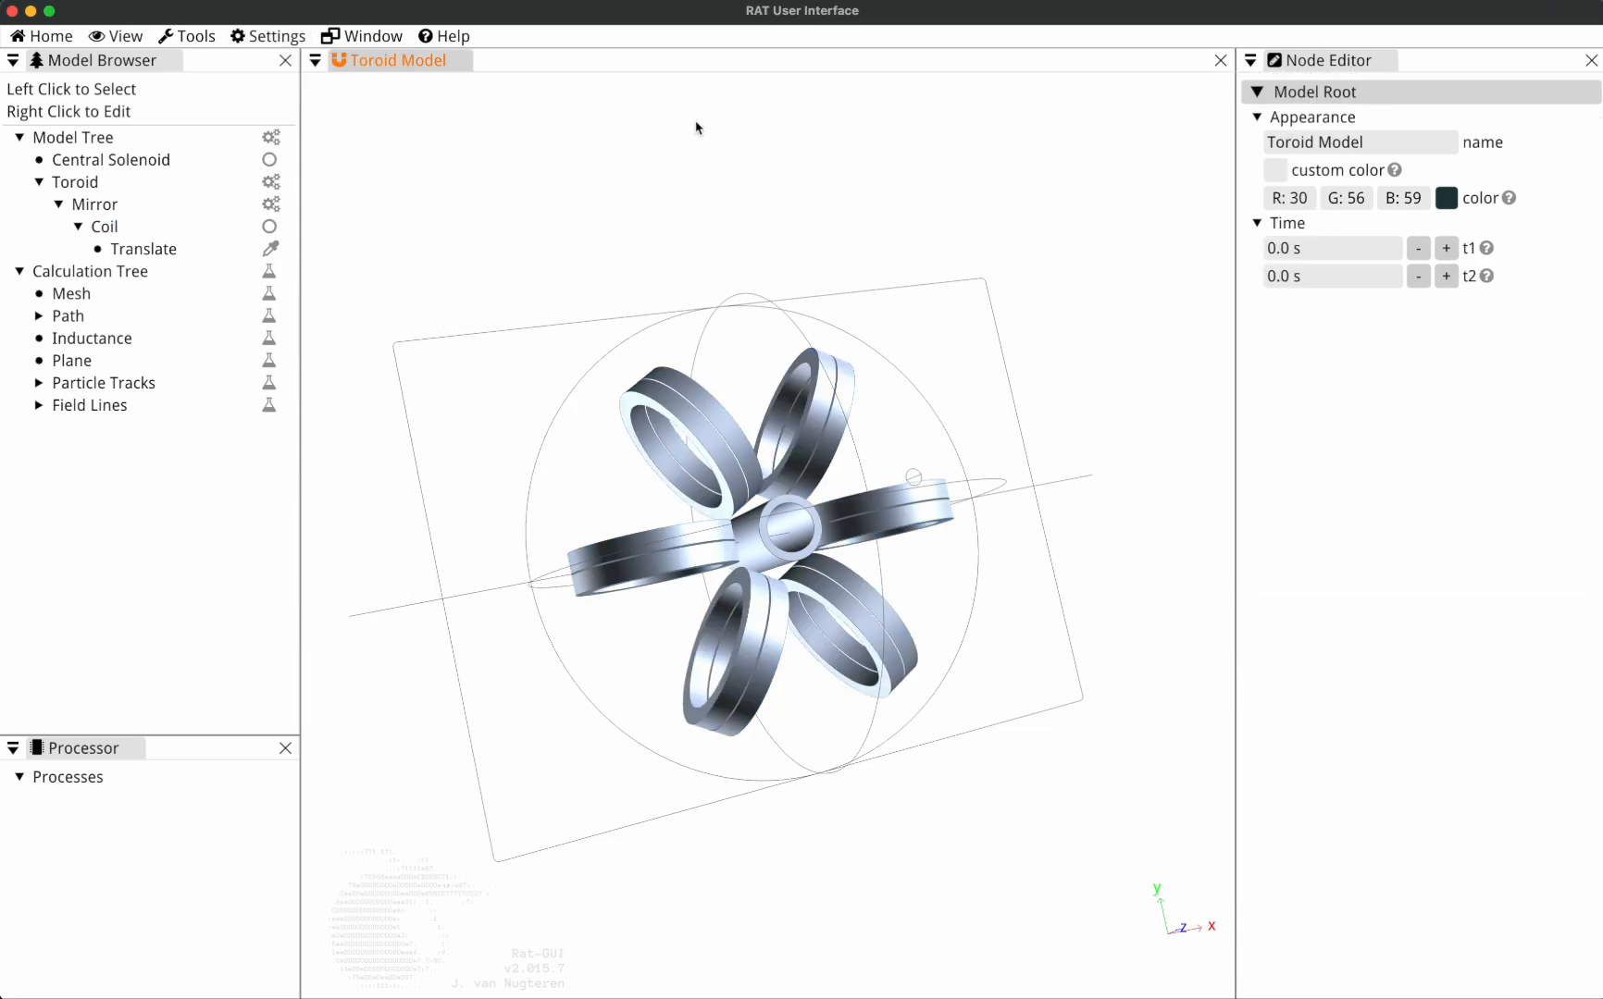
Create a new model and add a Solenoid coil to its Model Tree.
left_click(41, 35)
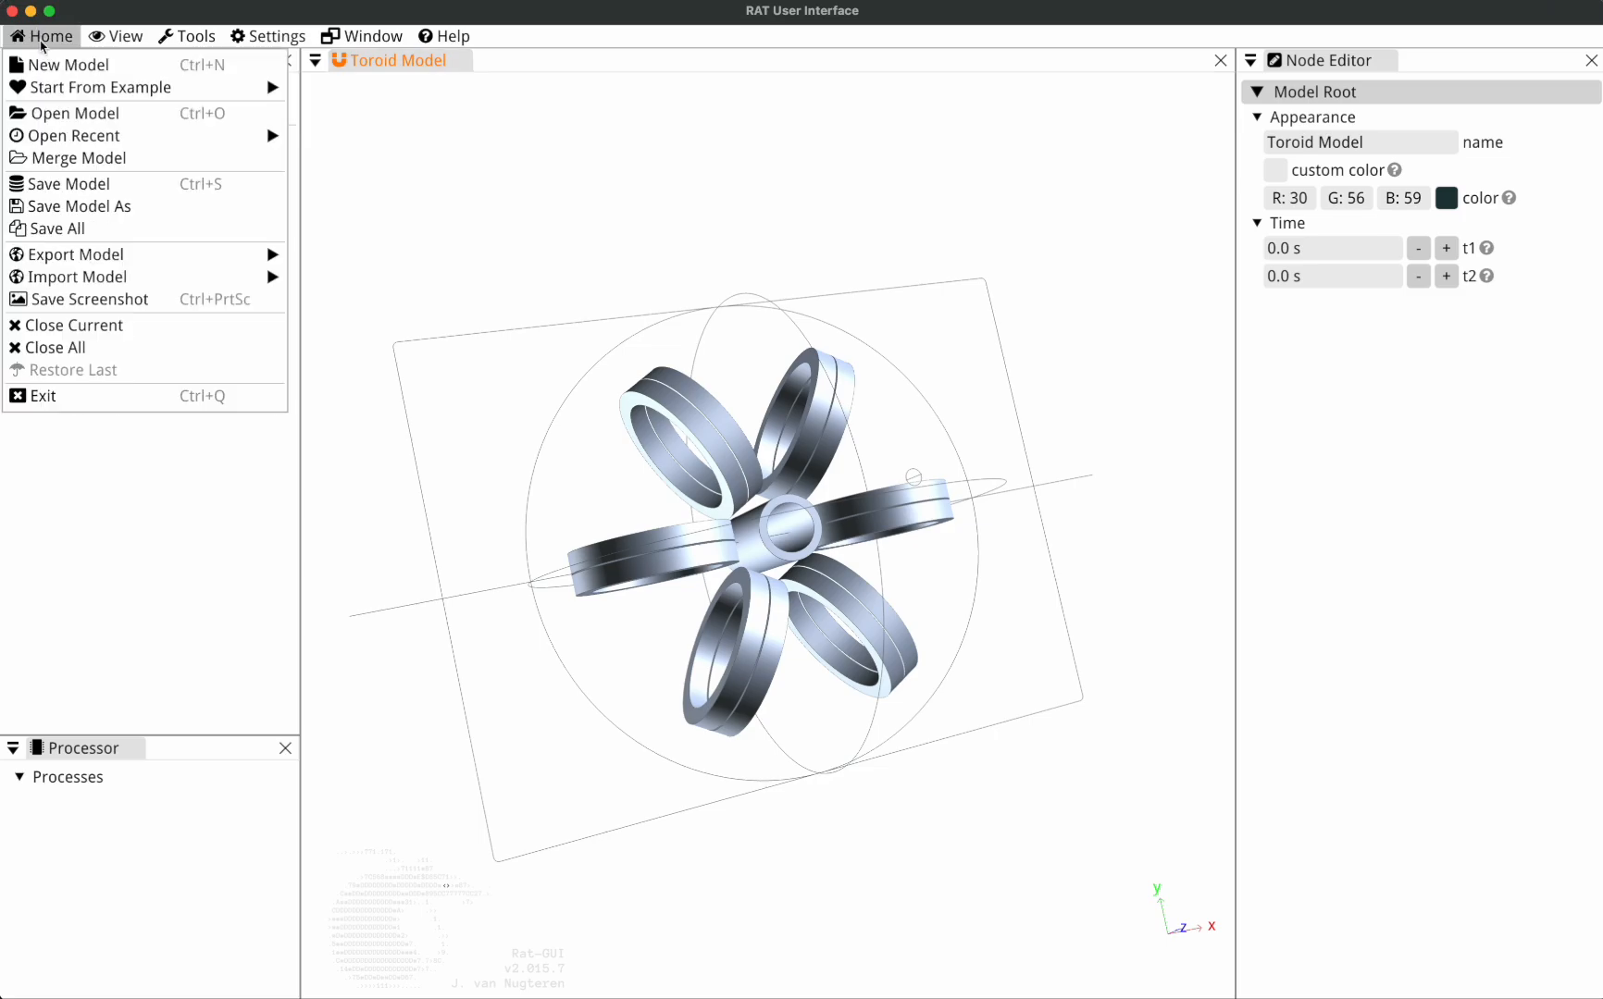
left_click(51, 61)
right_click(86, 146)
mouse_move(180, 227)
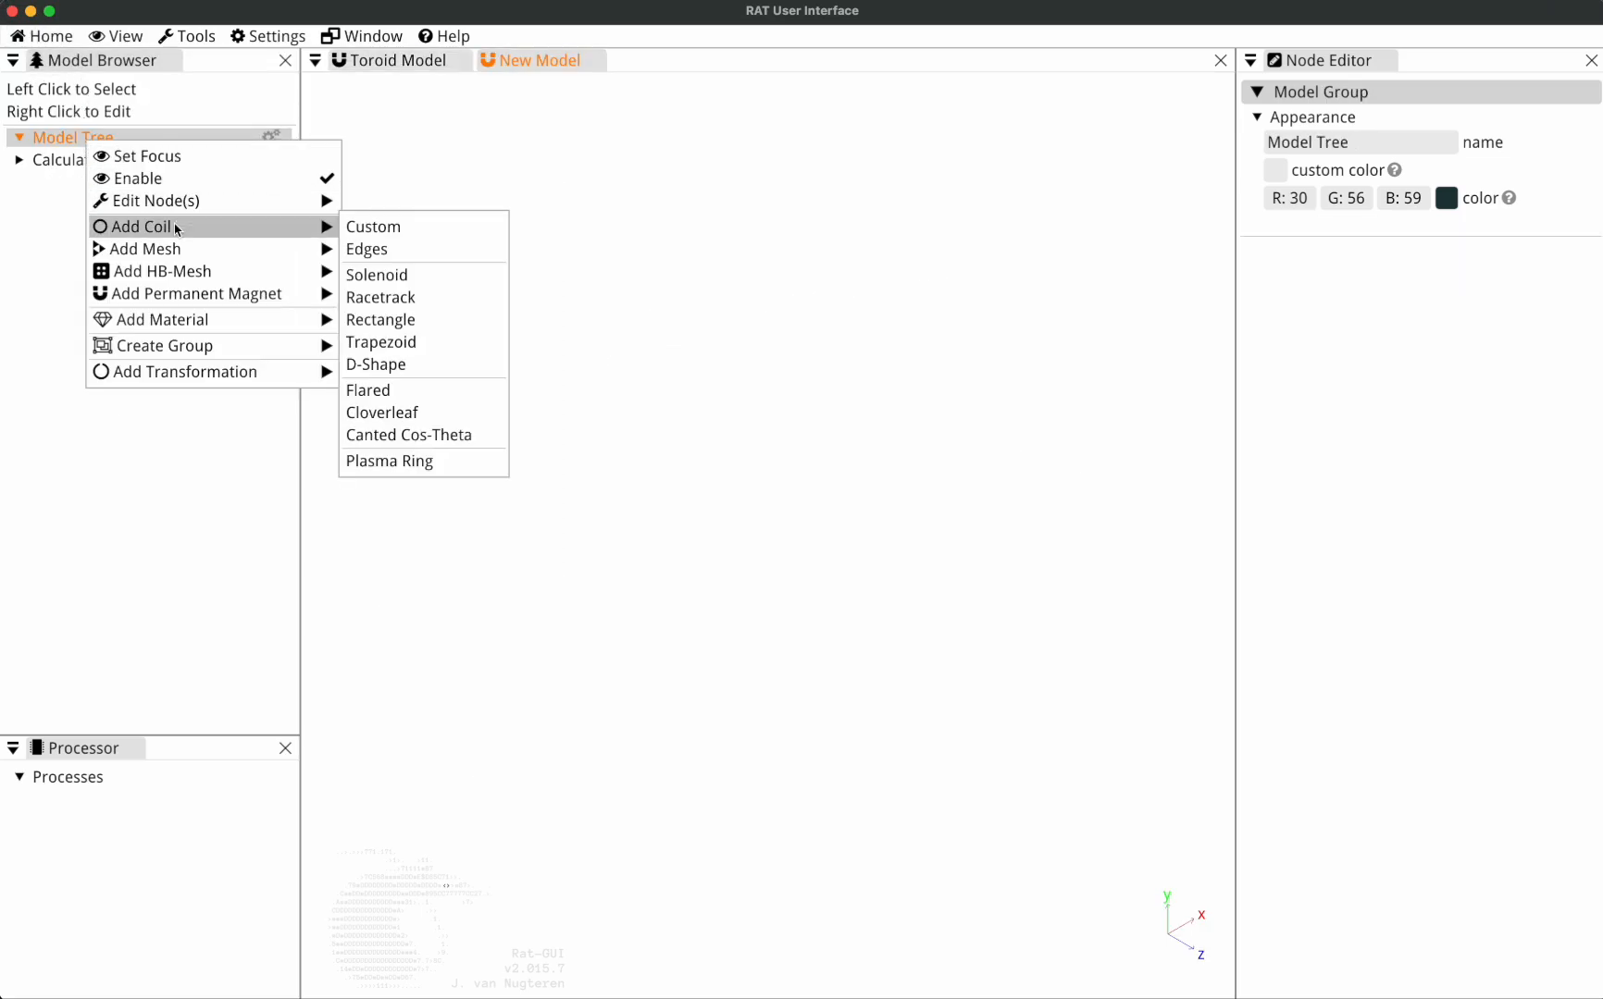
left_click(454, 282)
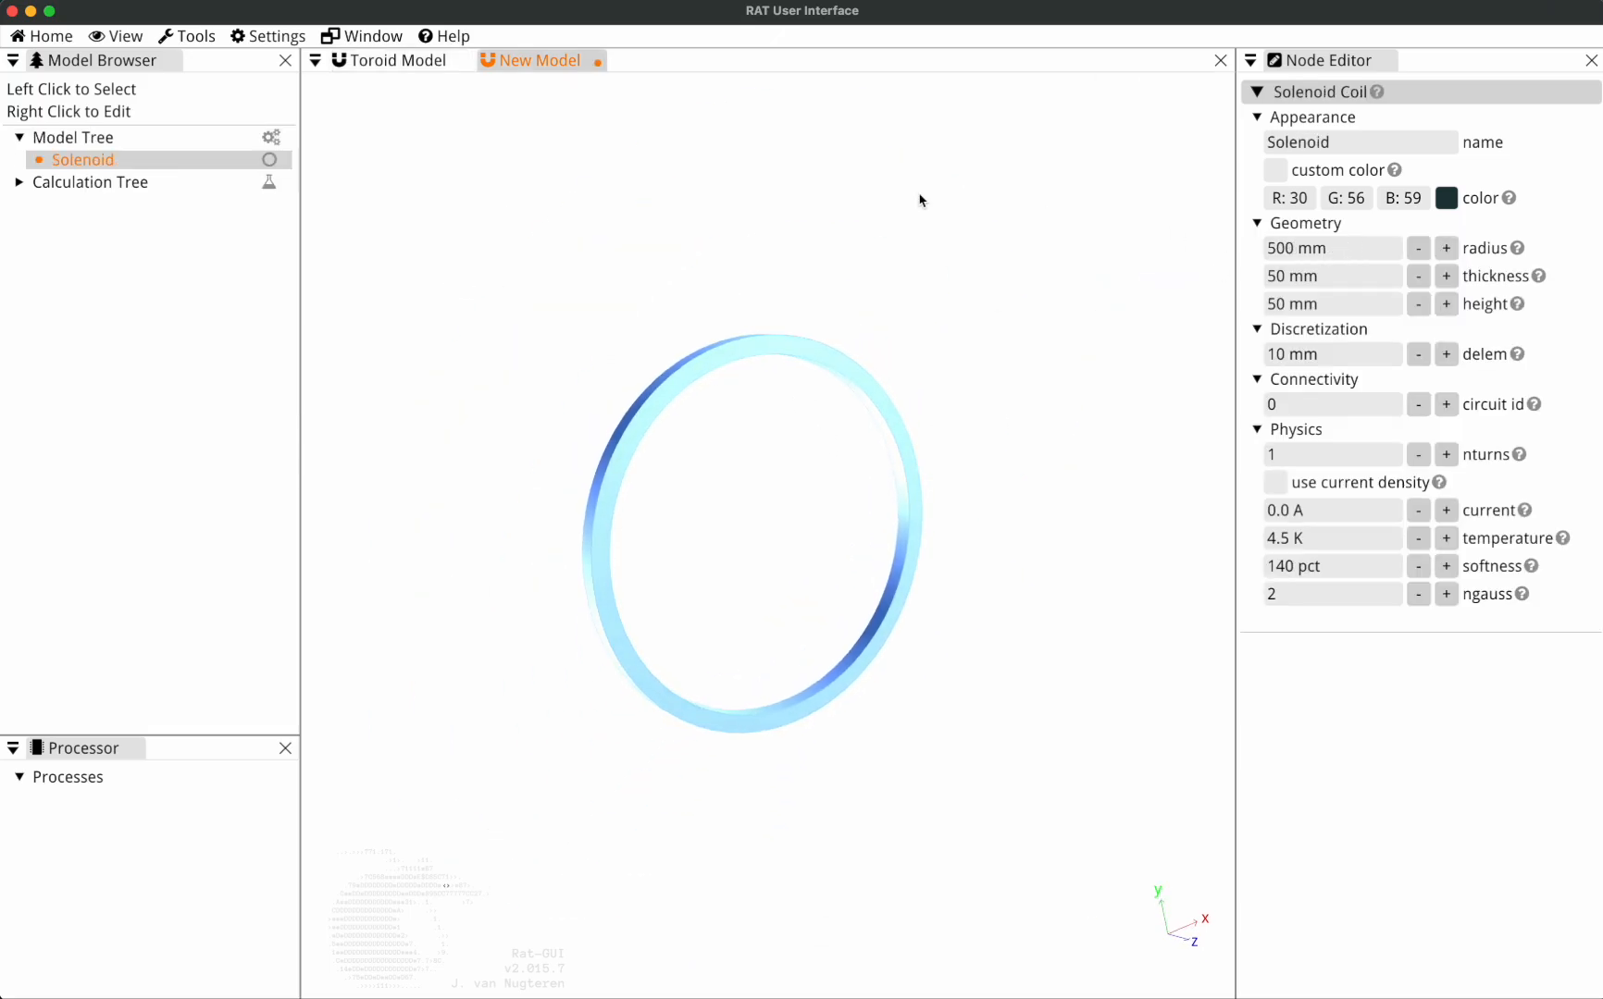
View the Model Scale options for the new solenoid model.
left_click(268, 37)
mouse_move(270, 88)
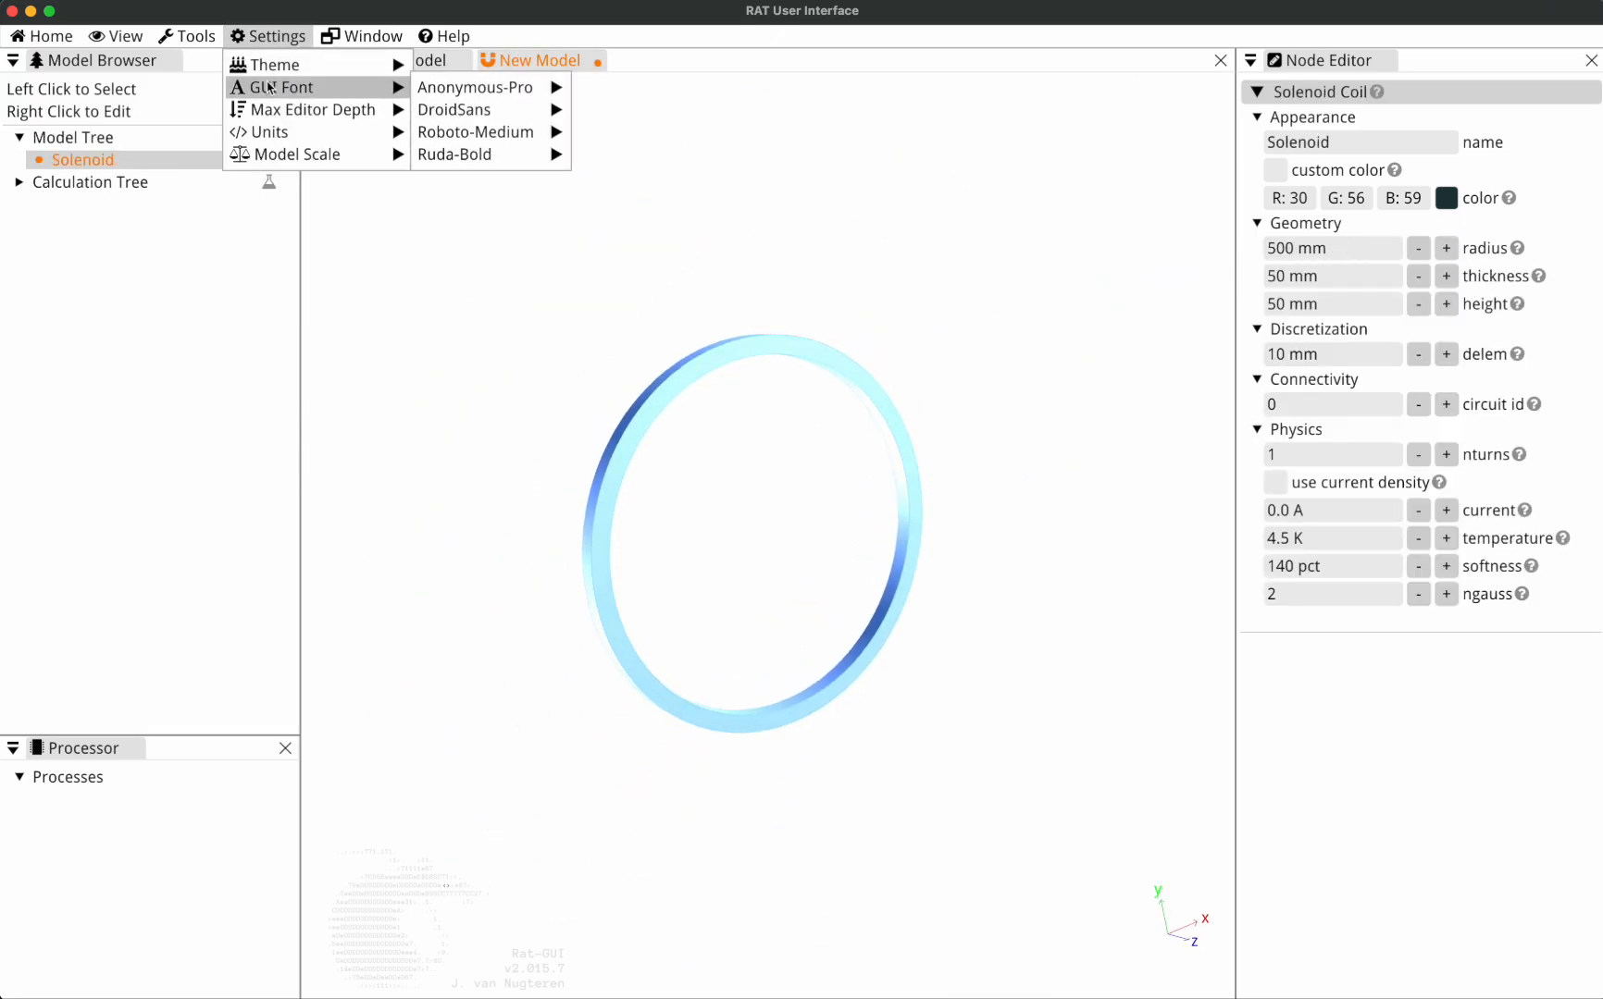
mouse_move(298, 158)
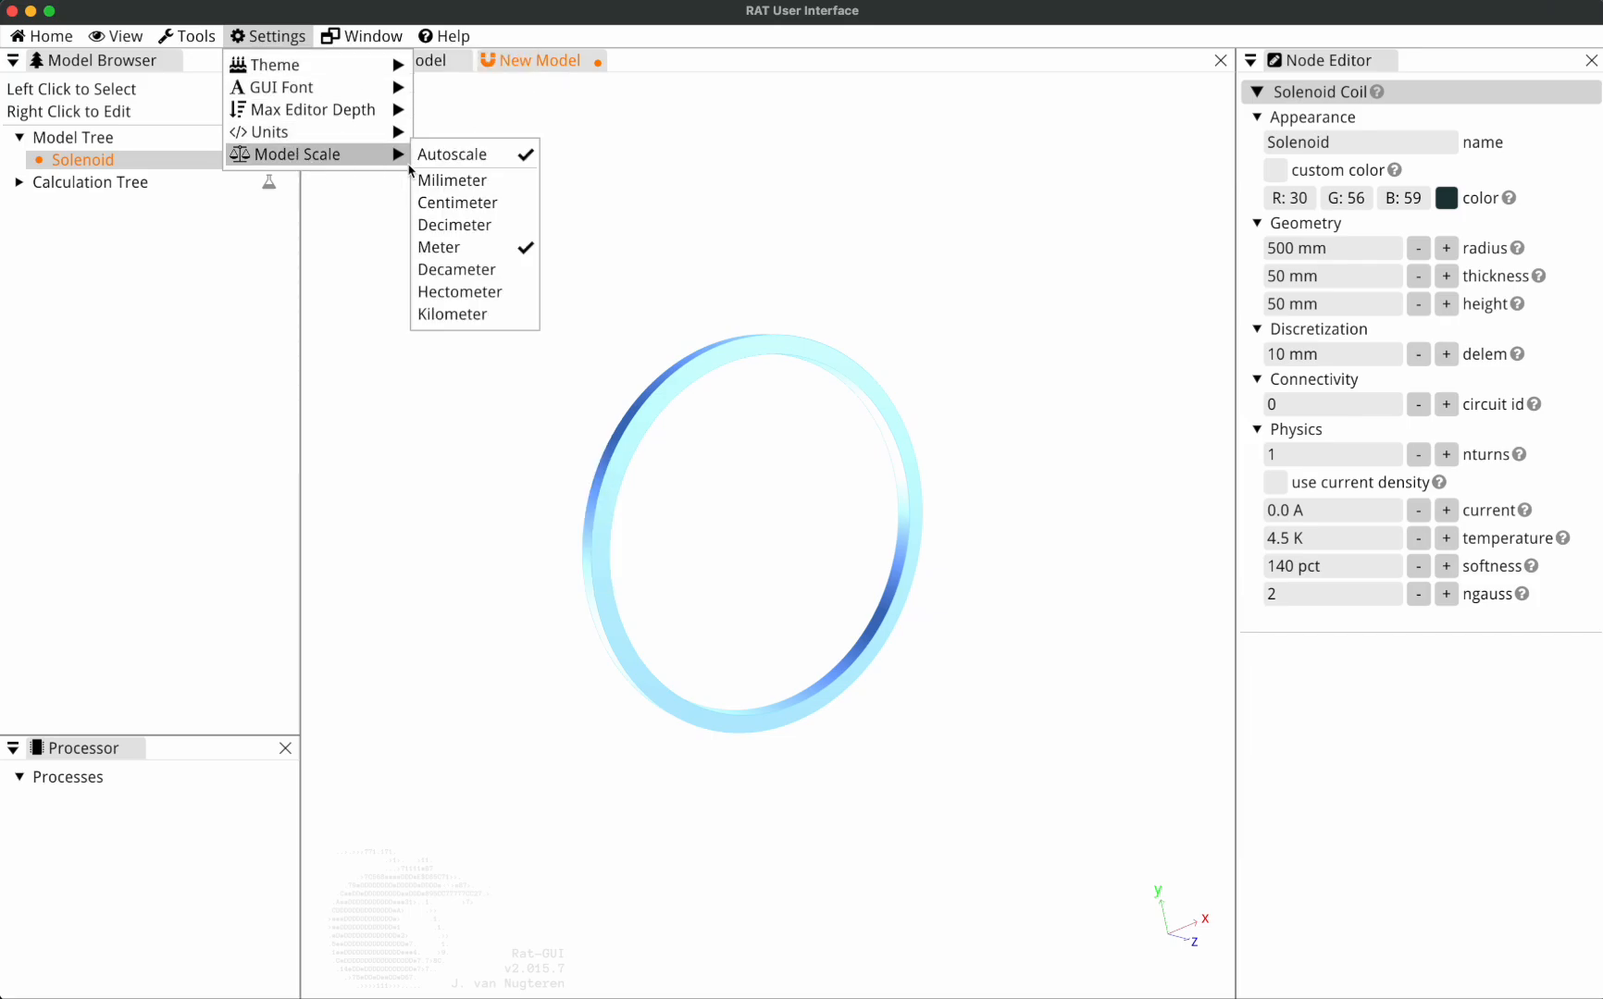
Set the model scale to Centimeter and add a second Solenoid coil to the Model Tree.
left_click(473, 215)
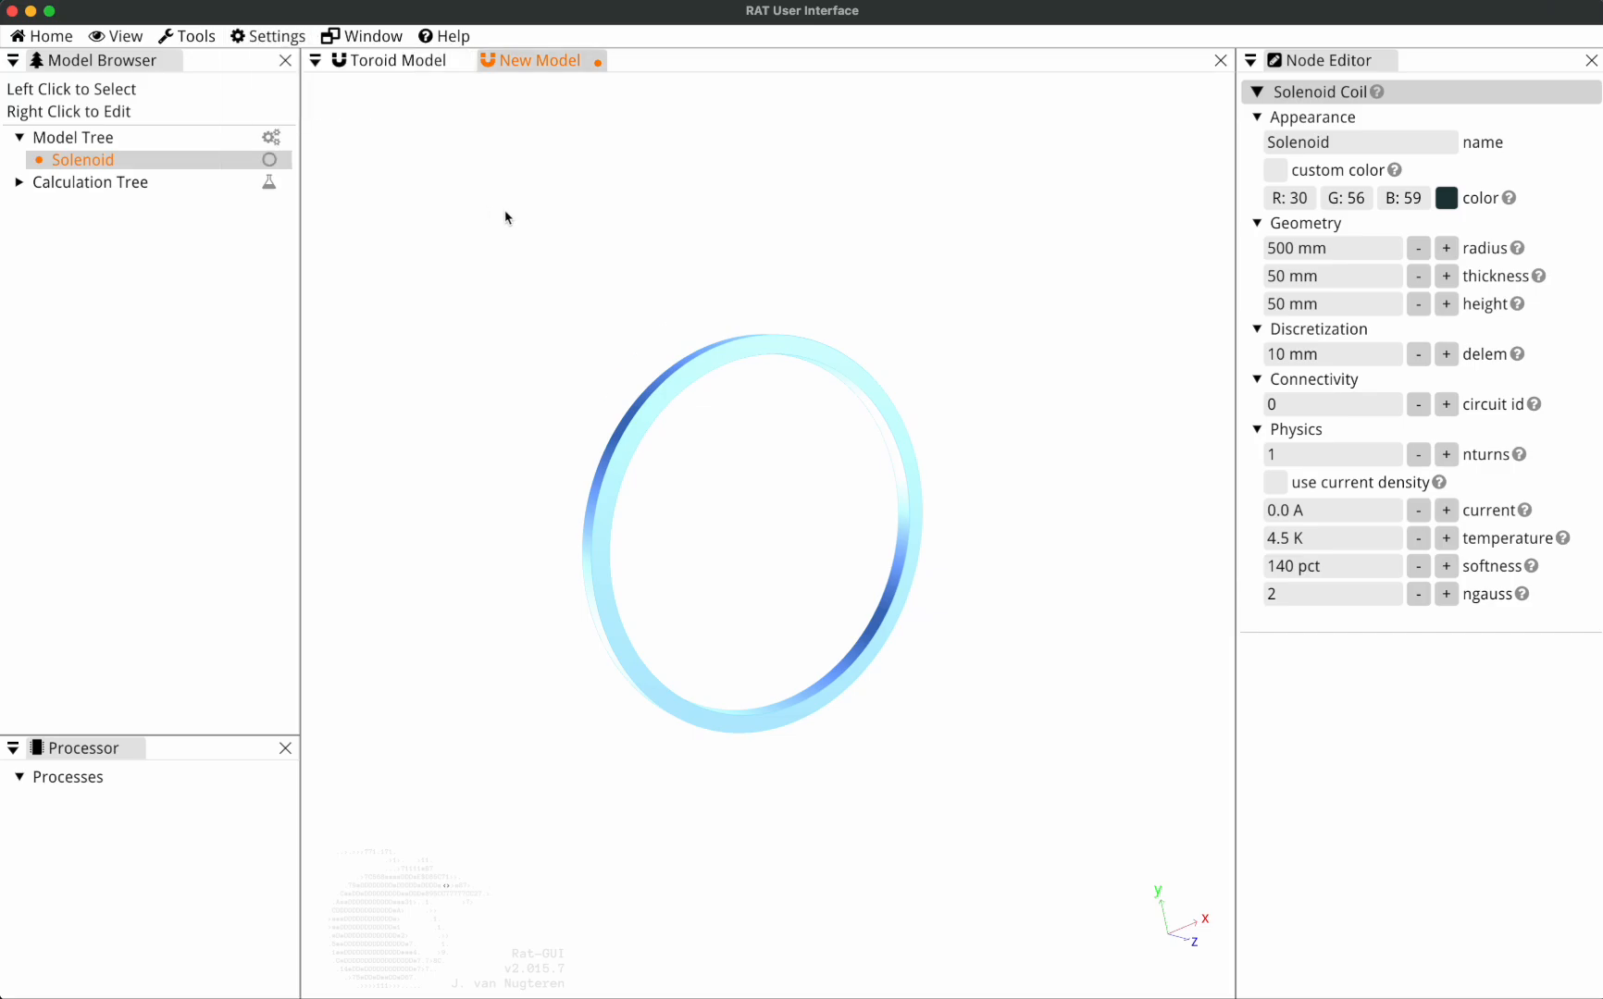
right_click(104, 144)
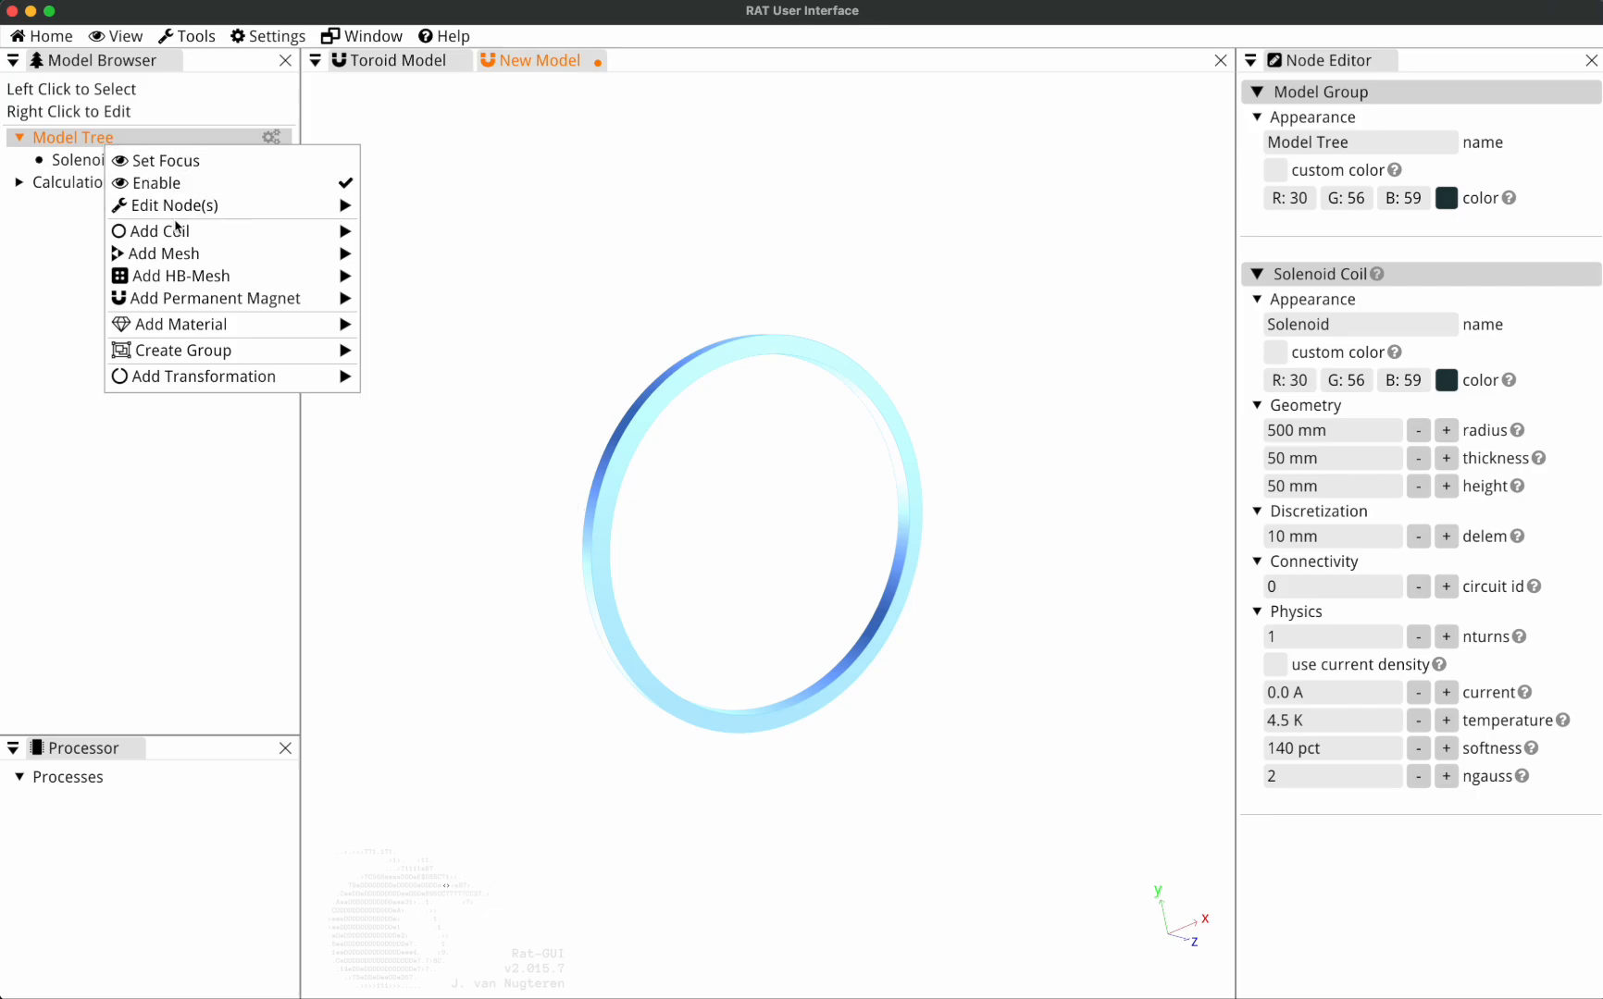
mouse_move(355, 236)
left_click(416, 279)
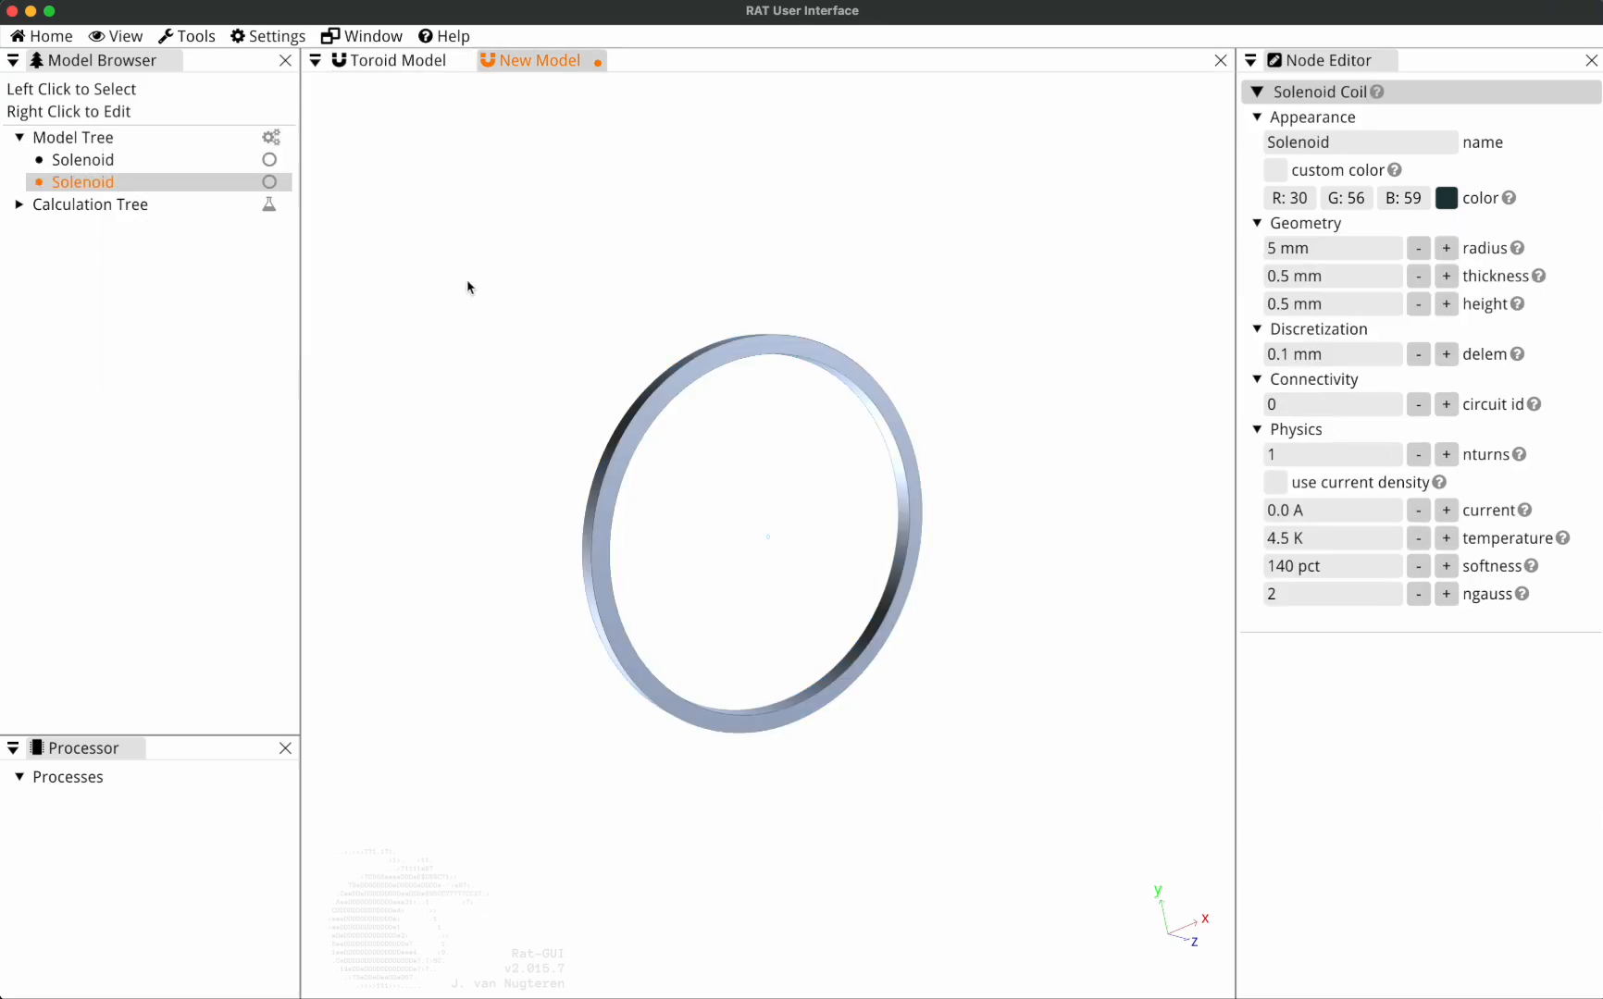
Compare the sizes of the original solenoid and the newly added one in the 3D view.
left_click_drag(873, 392, 705, 351)
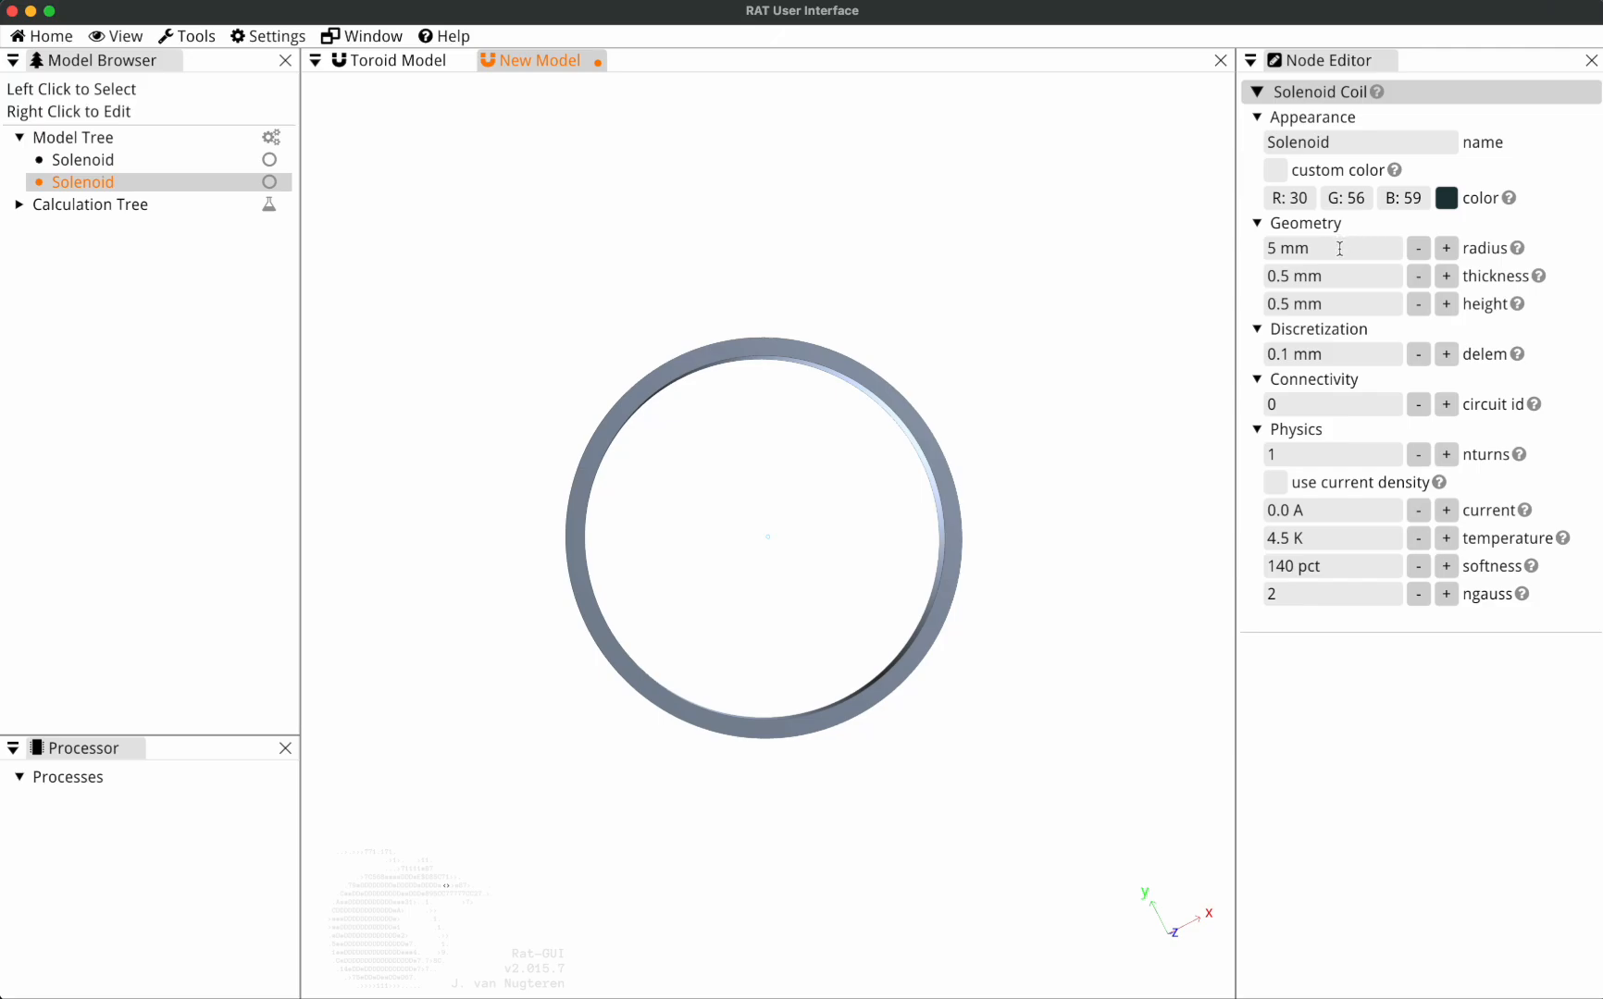
left_click(63, 160)
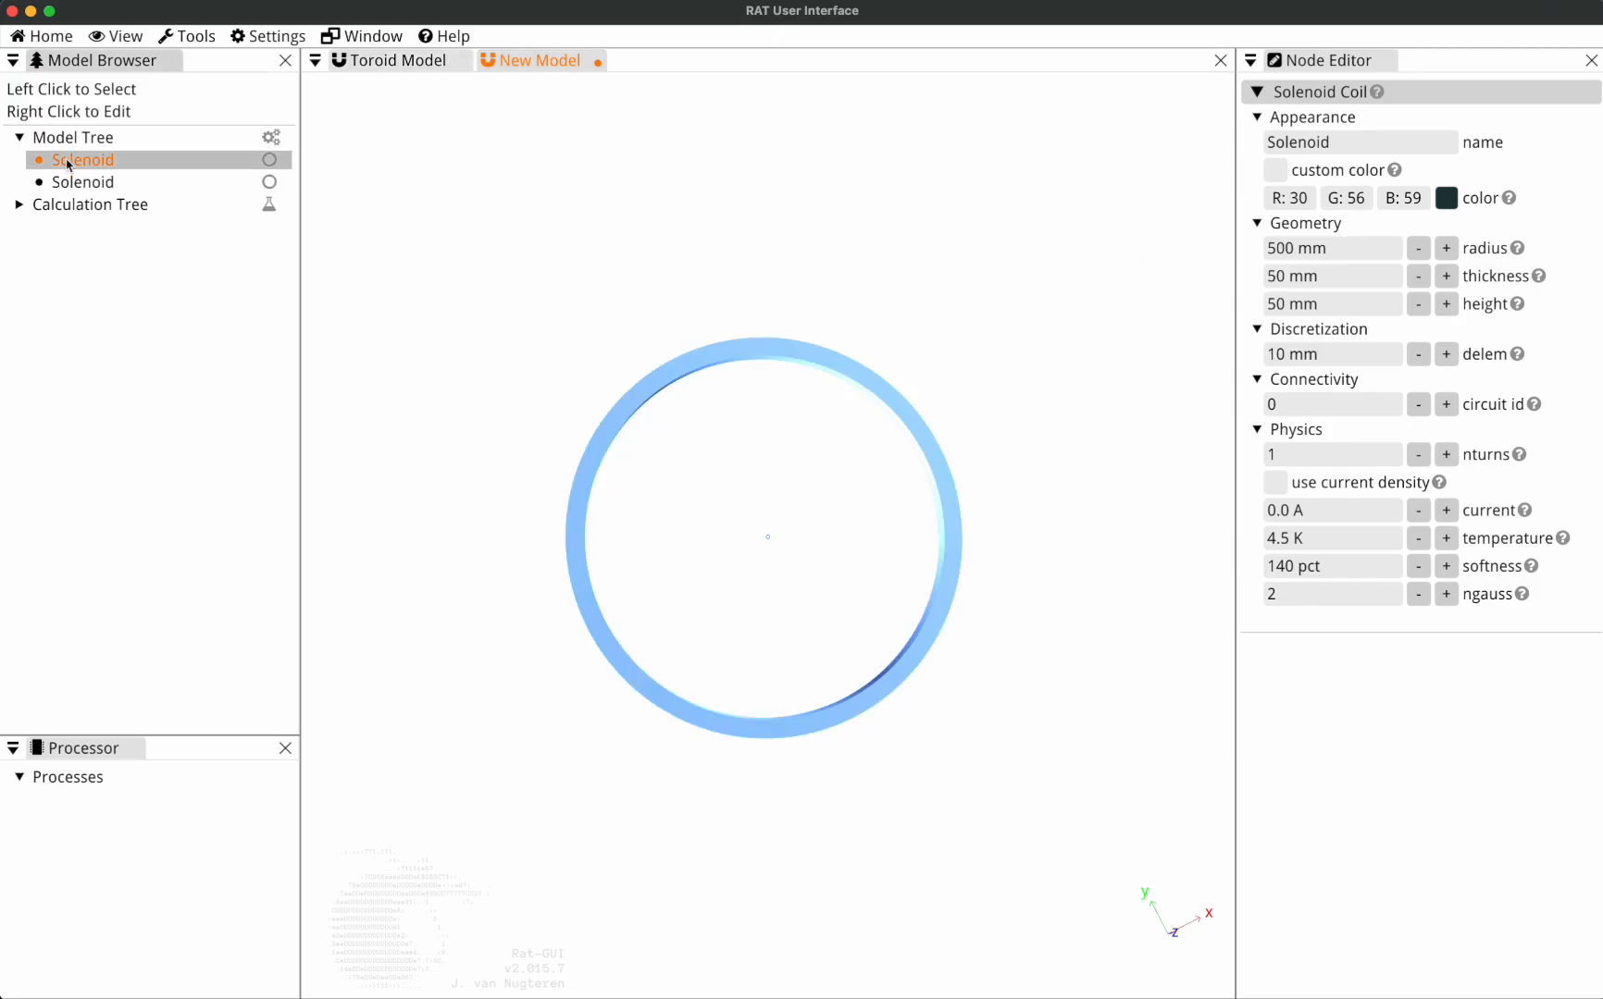
left_click_drag(744, 437, 729, 552)
scroll(728, 551, "up", 5)
scroll(731, 551, "up", 15)
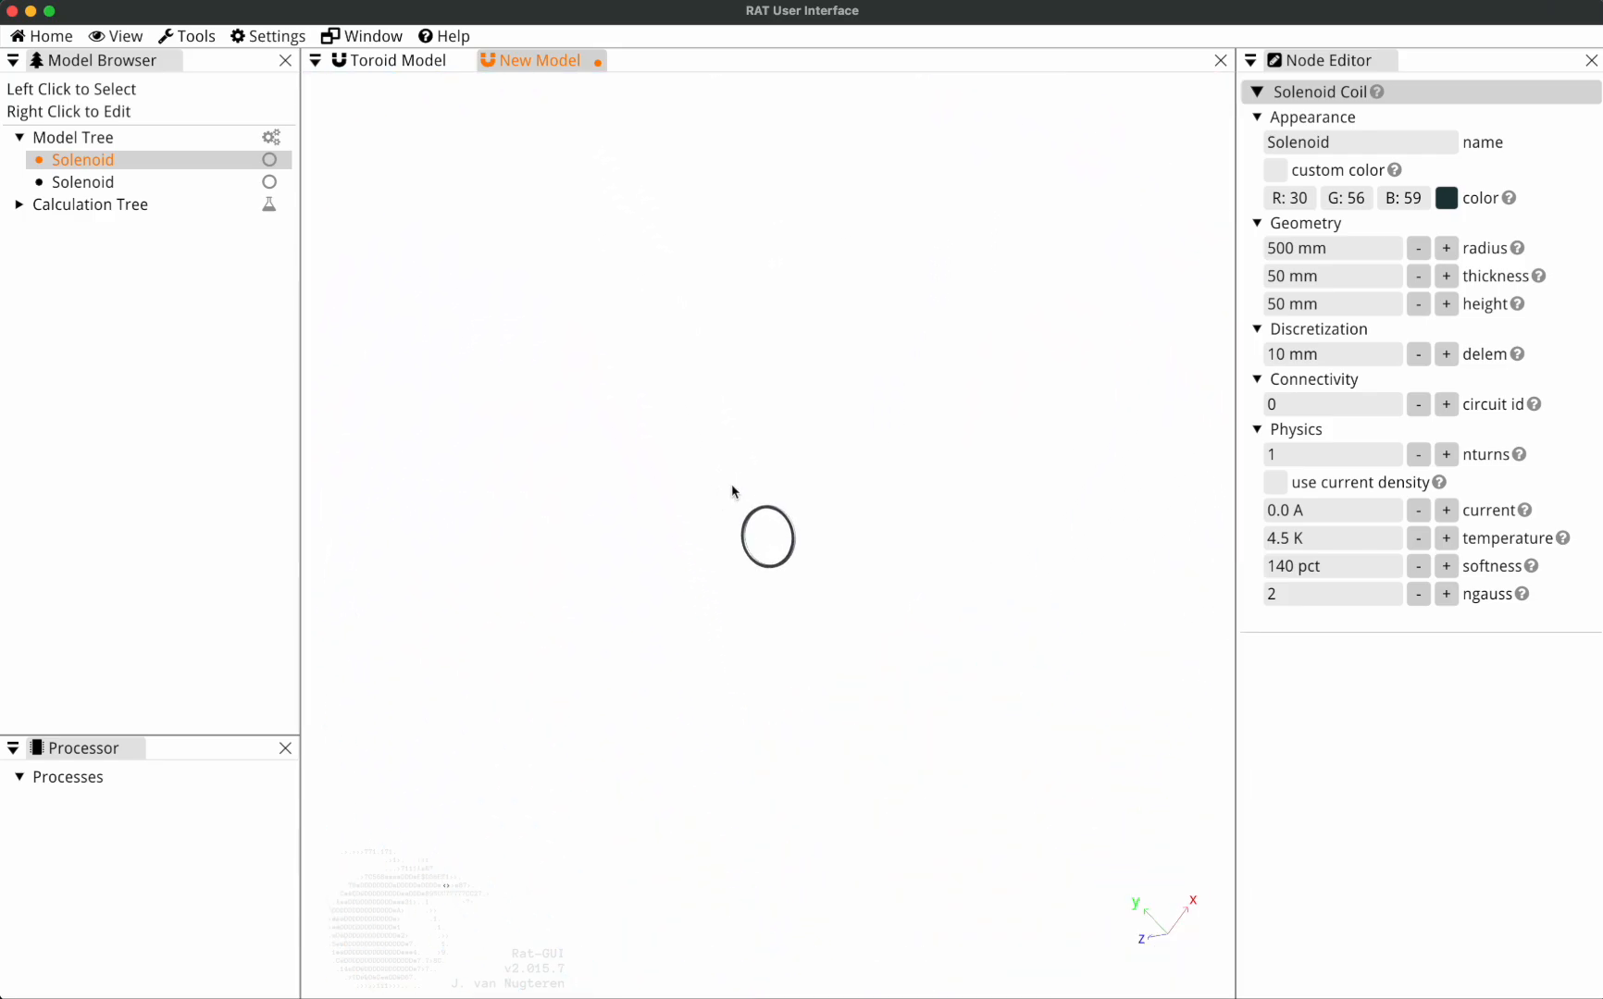
scroll(717, 469, "down", 4)
scroll(719, 469, "down", 8)
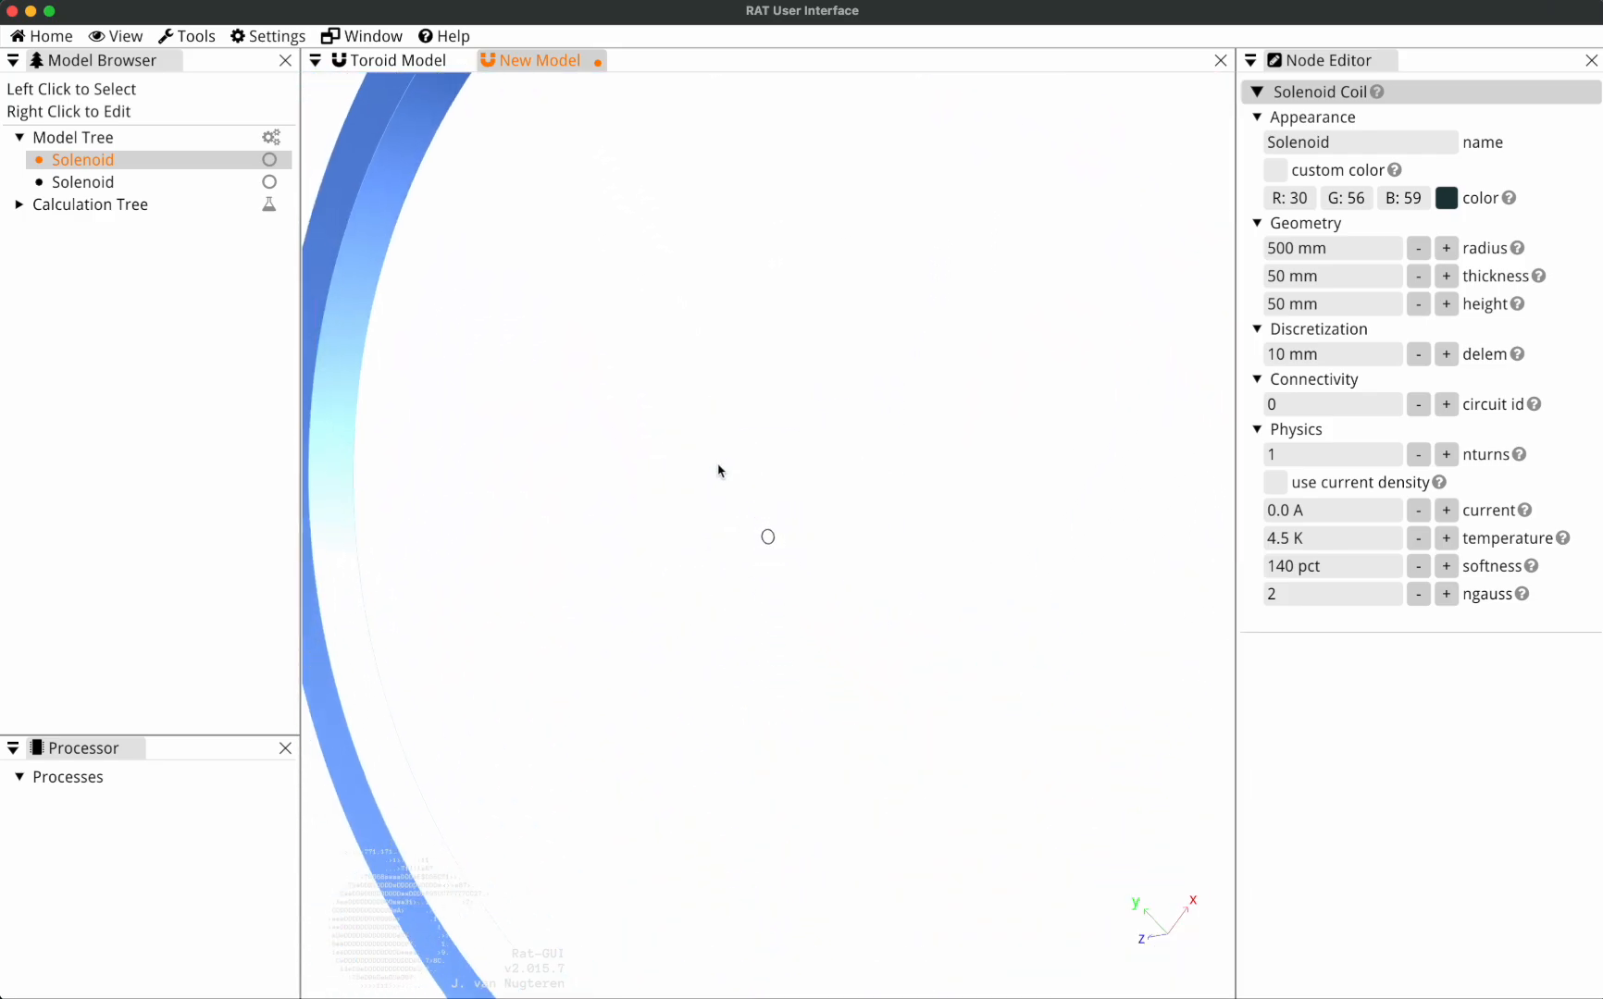
scroll(772, 494, "up", 3)
Rename the 5 mm radius solenoid as Solenoid Small.
left_click(111, 183)
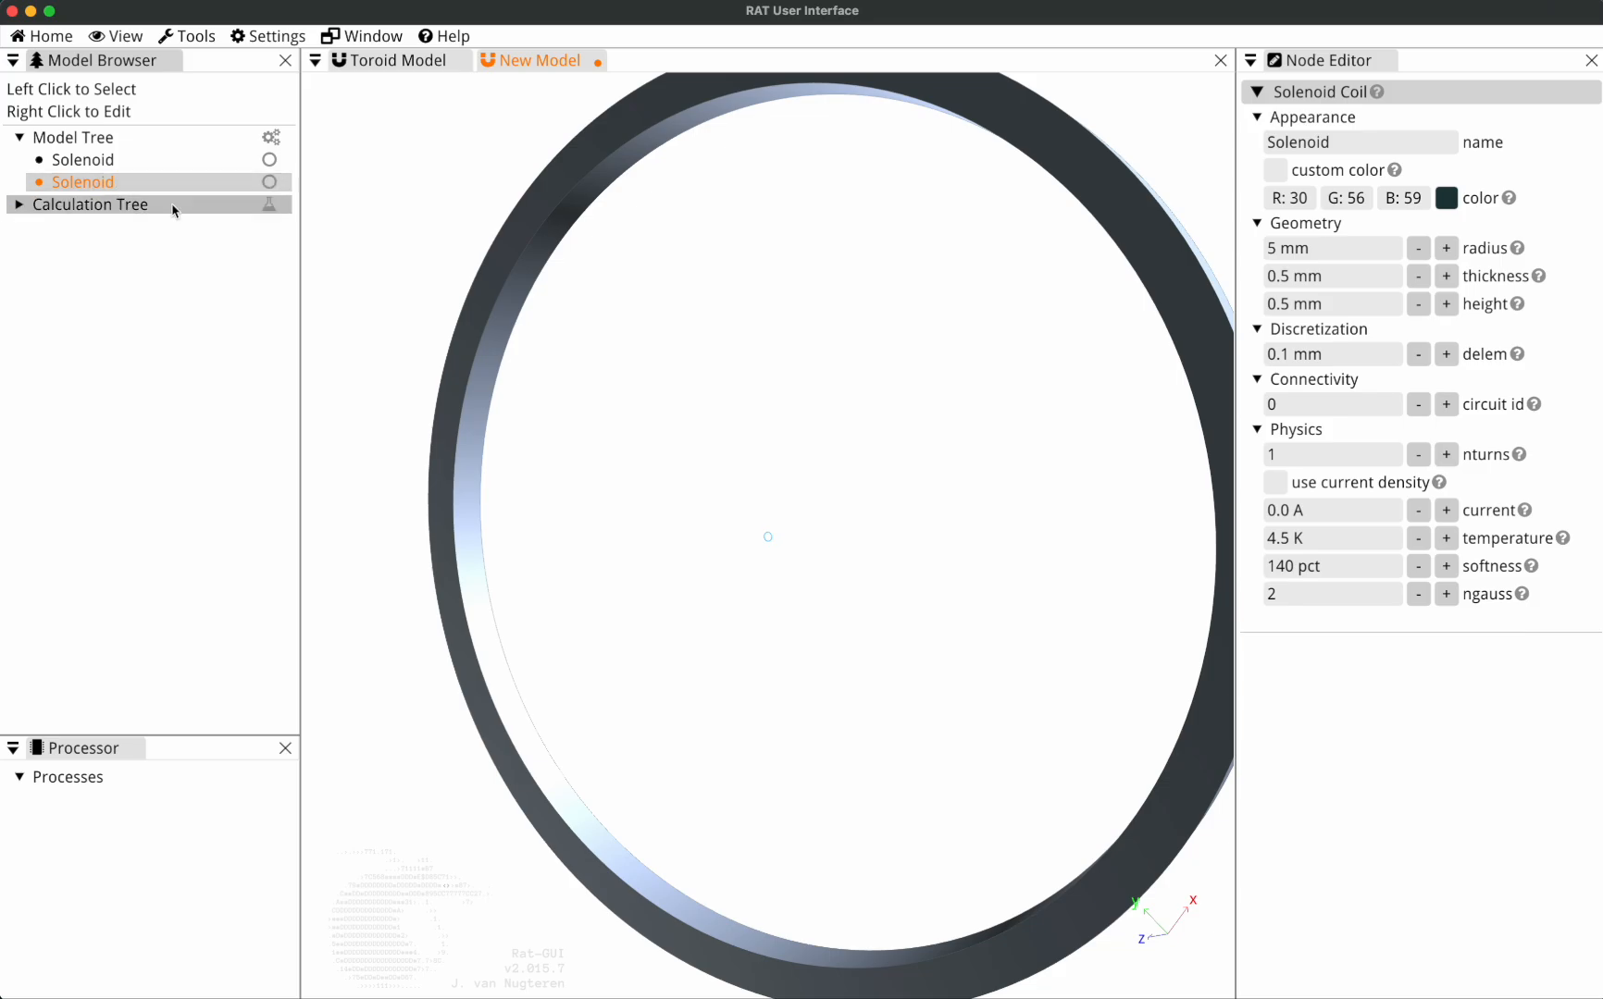
left_click(1365, 141)
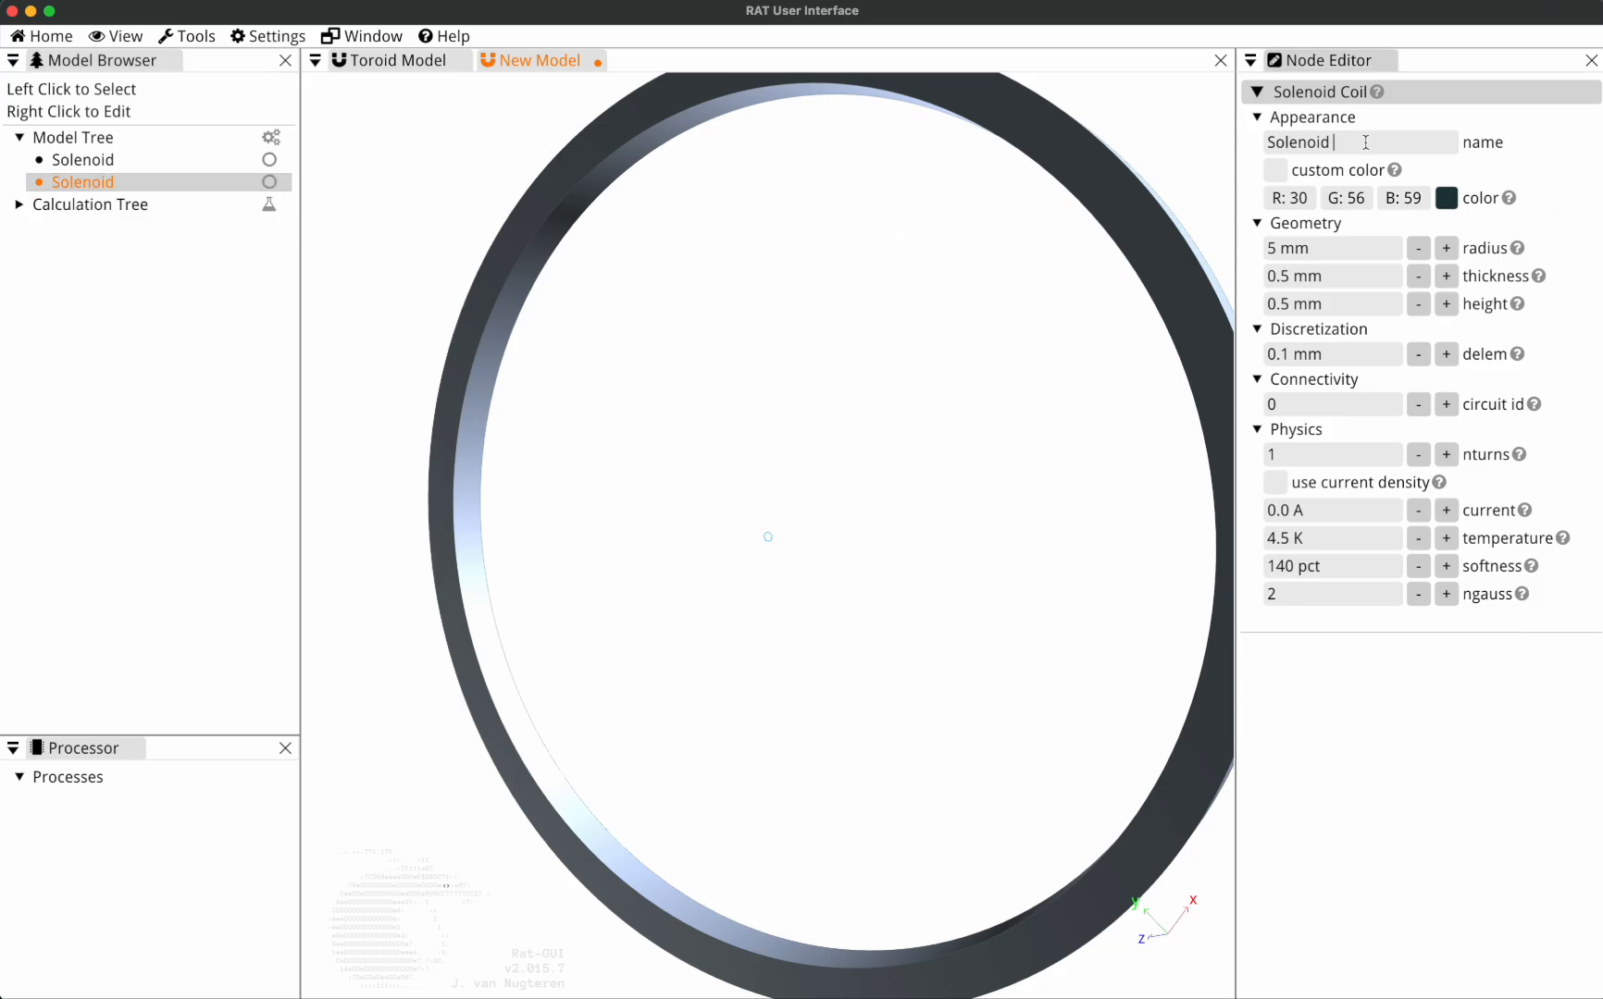
key("Return")
Set the model scale to Meter and add another Solenoid coil to the Model Tree.
left_click(268, 36)
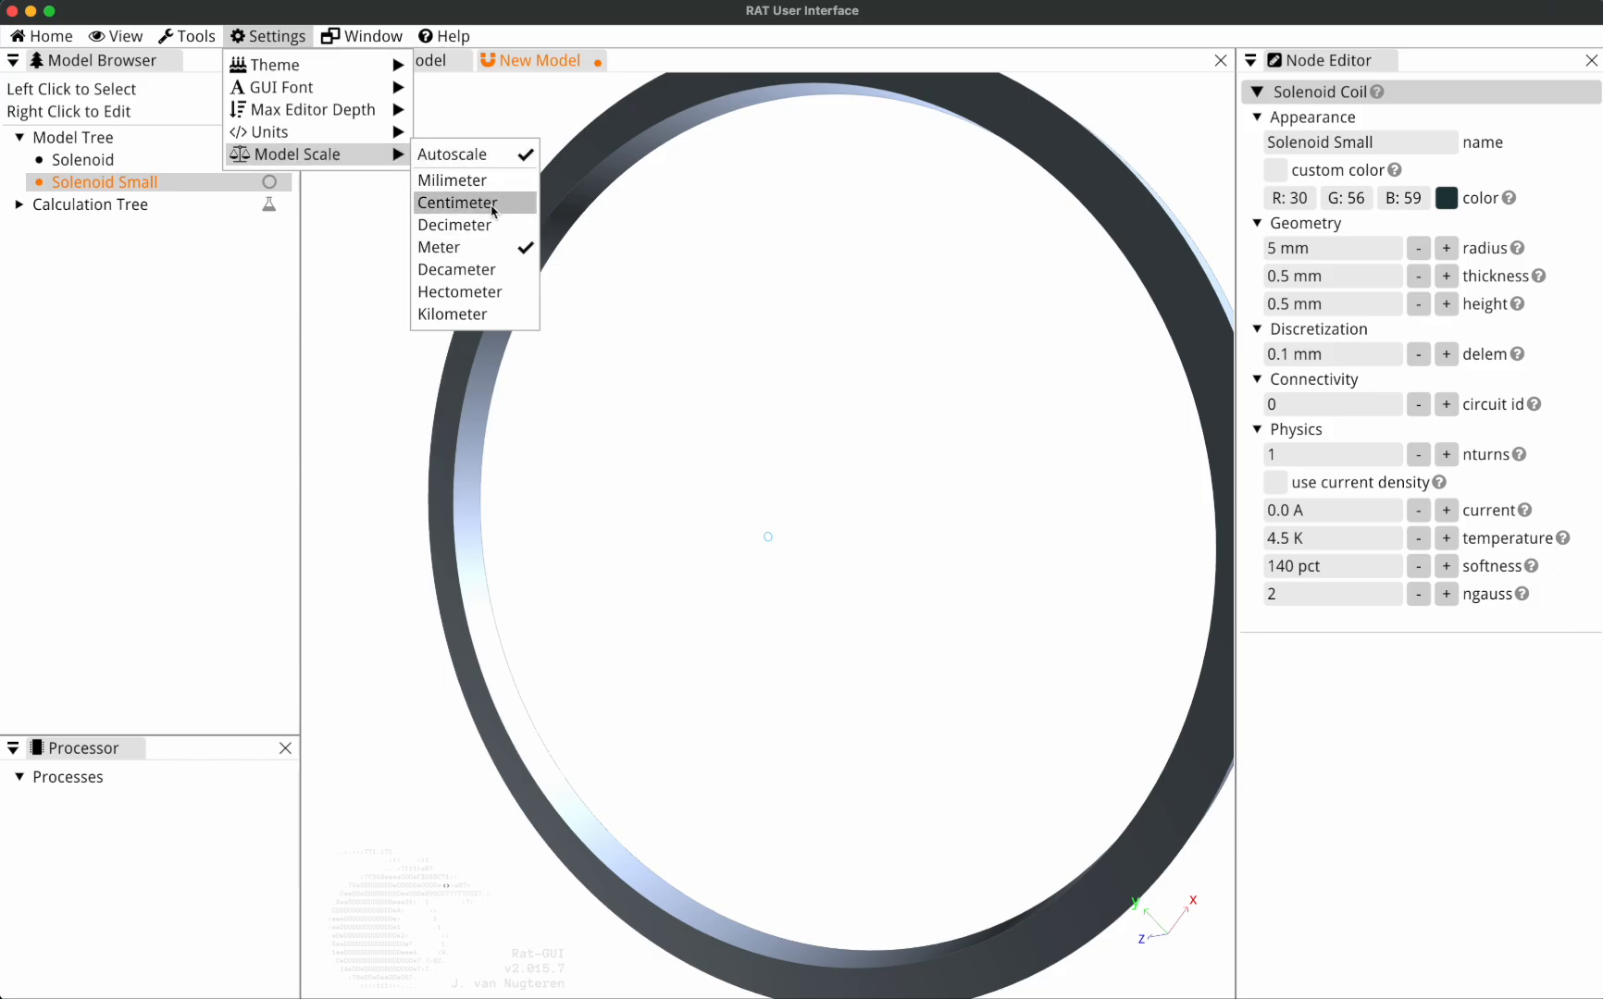
left_click(472, 248)
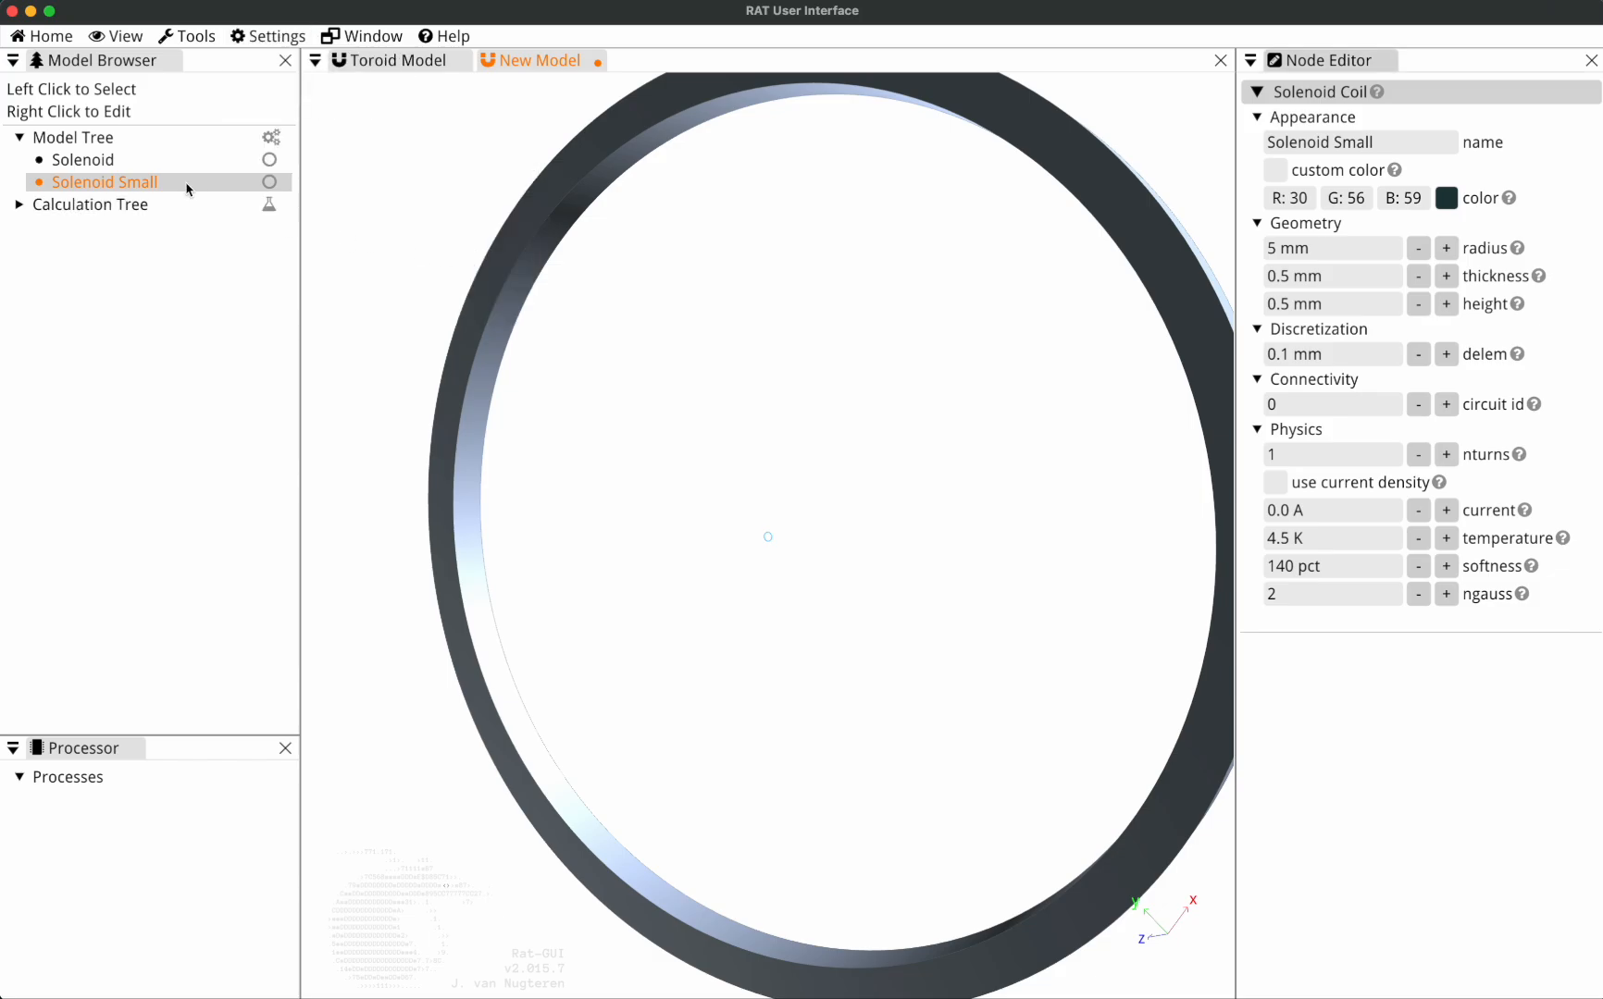
right_click(123, 139)
mouse_move(212, 226)
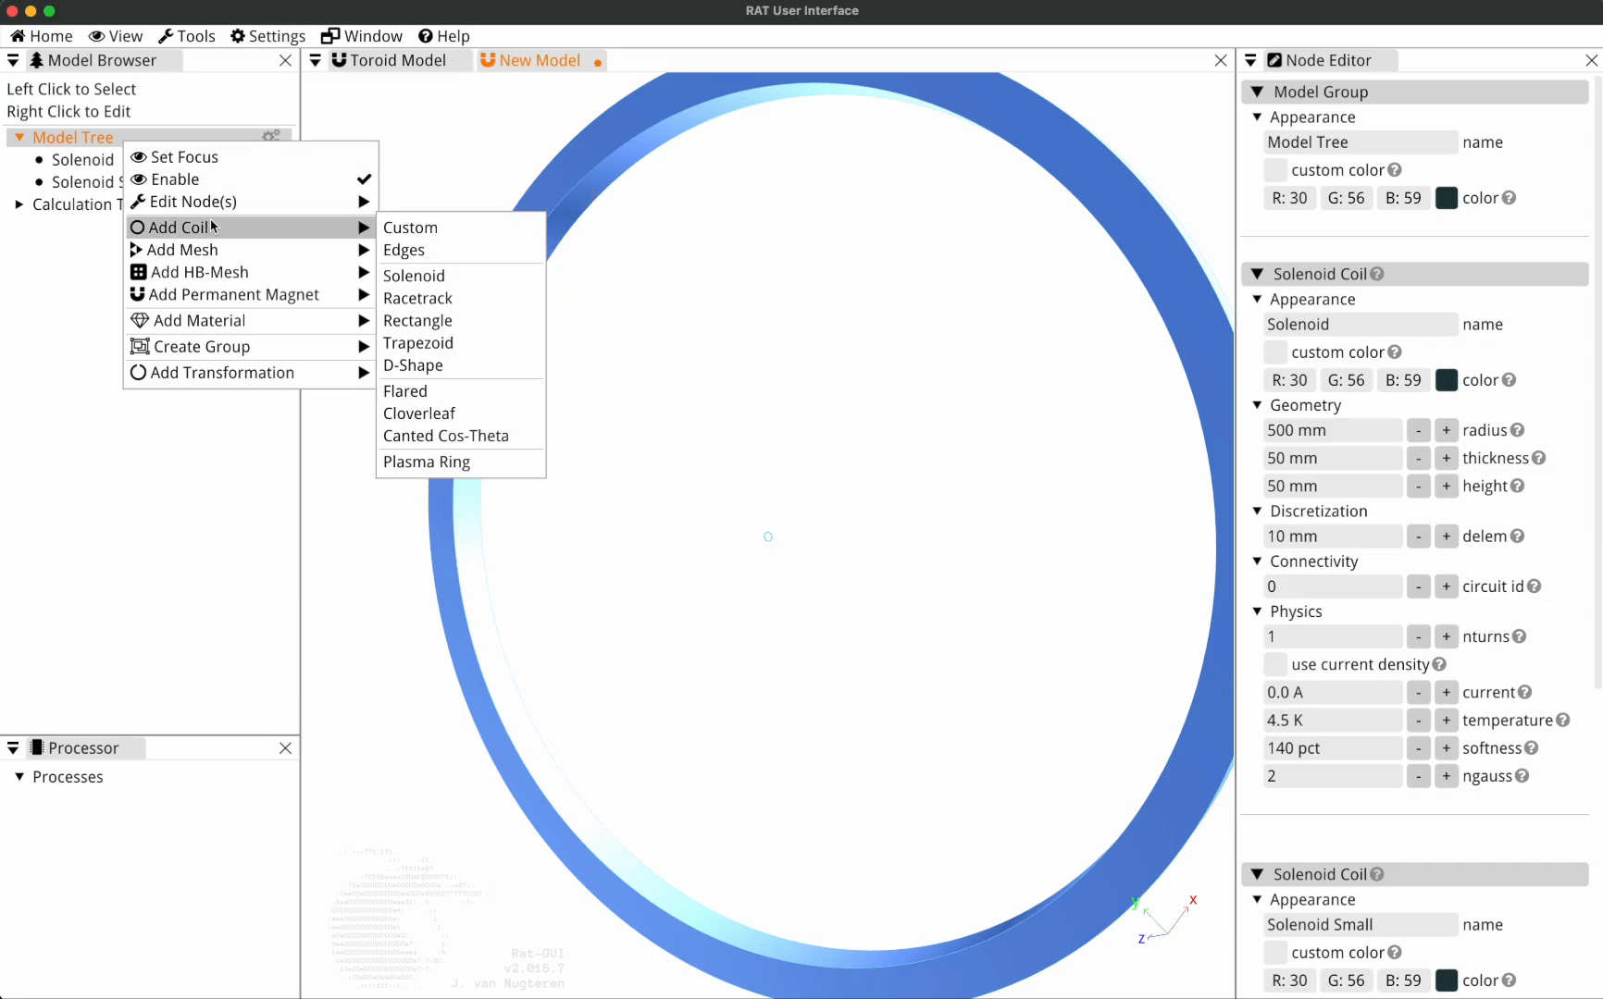
left_click(429, 276)
Delete the original Solenoid listed above Solenoid Small and select the newly added one.
left_click(127, 159)
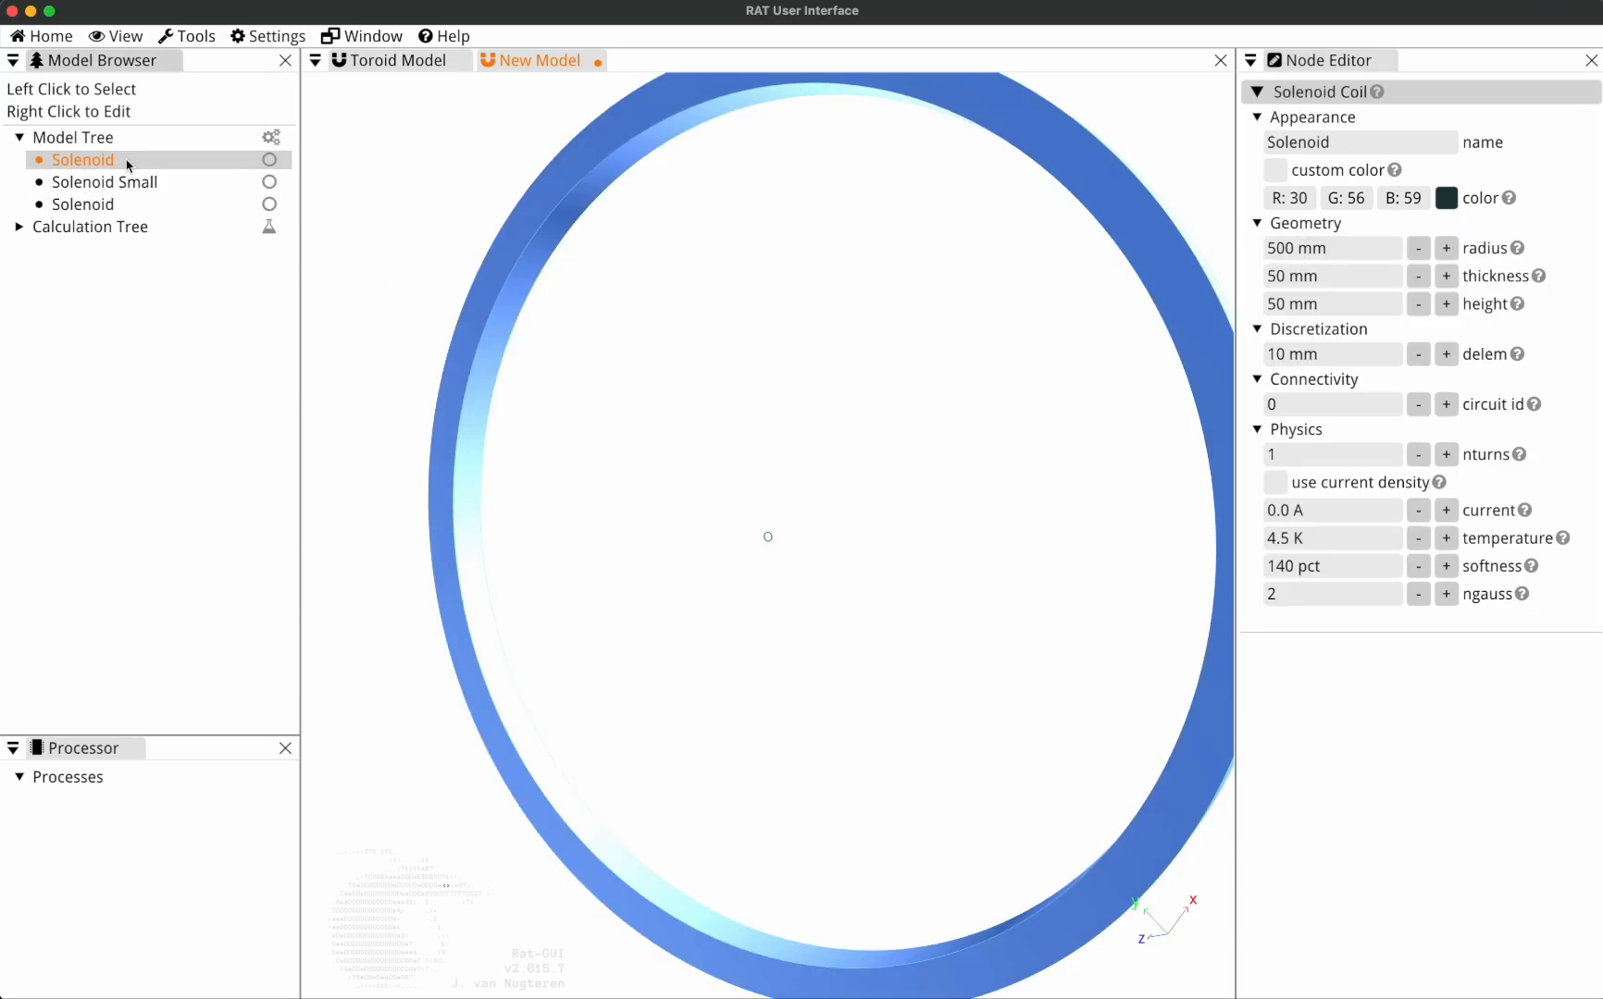
key("Delete")
left_click(128, 183)
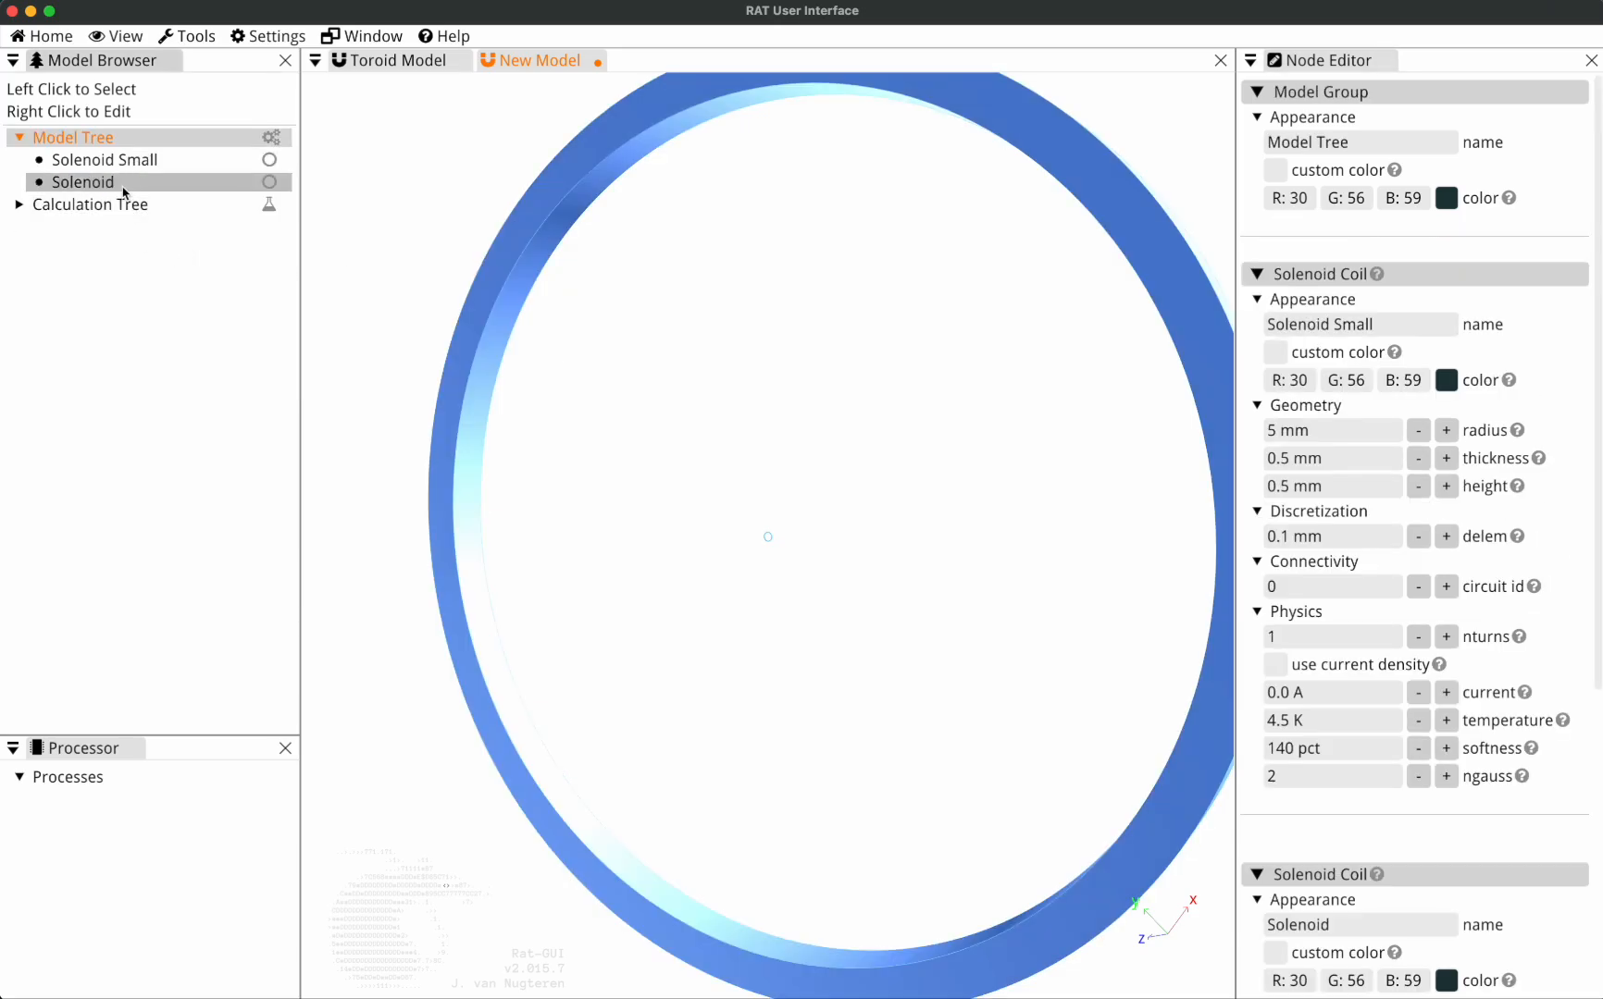
scroll(958, 432, "down", 5)
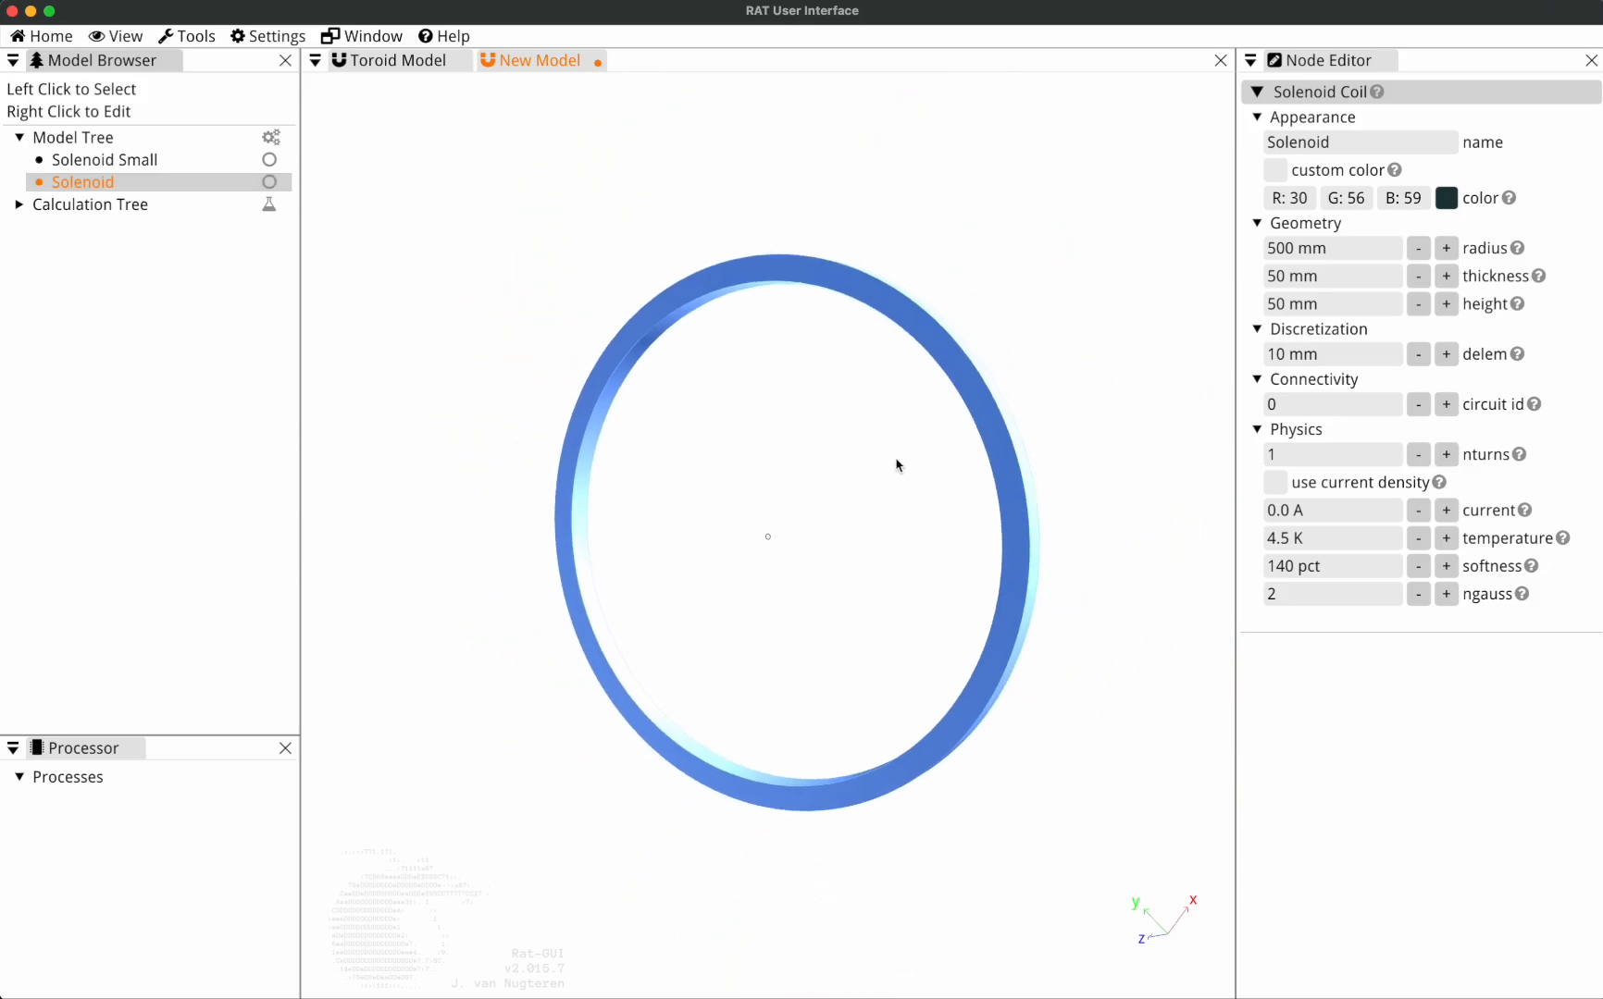
left_click_drag(896, 462, 268, 94)
Set the model scale to Decimeter and rename the selected 500 mm radius solenoid as Solenoid meter.
left_click(268, 36)
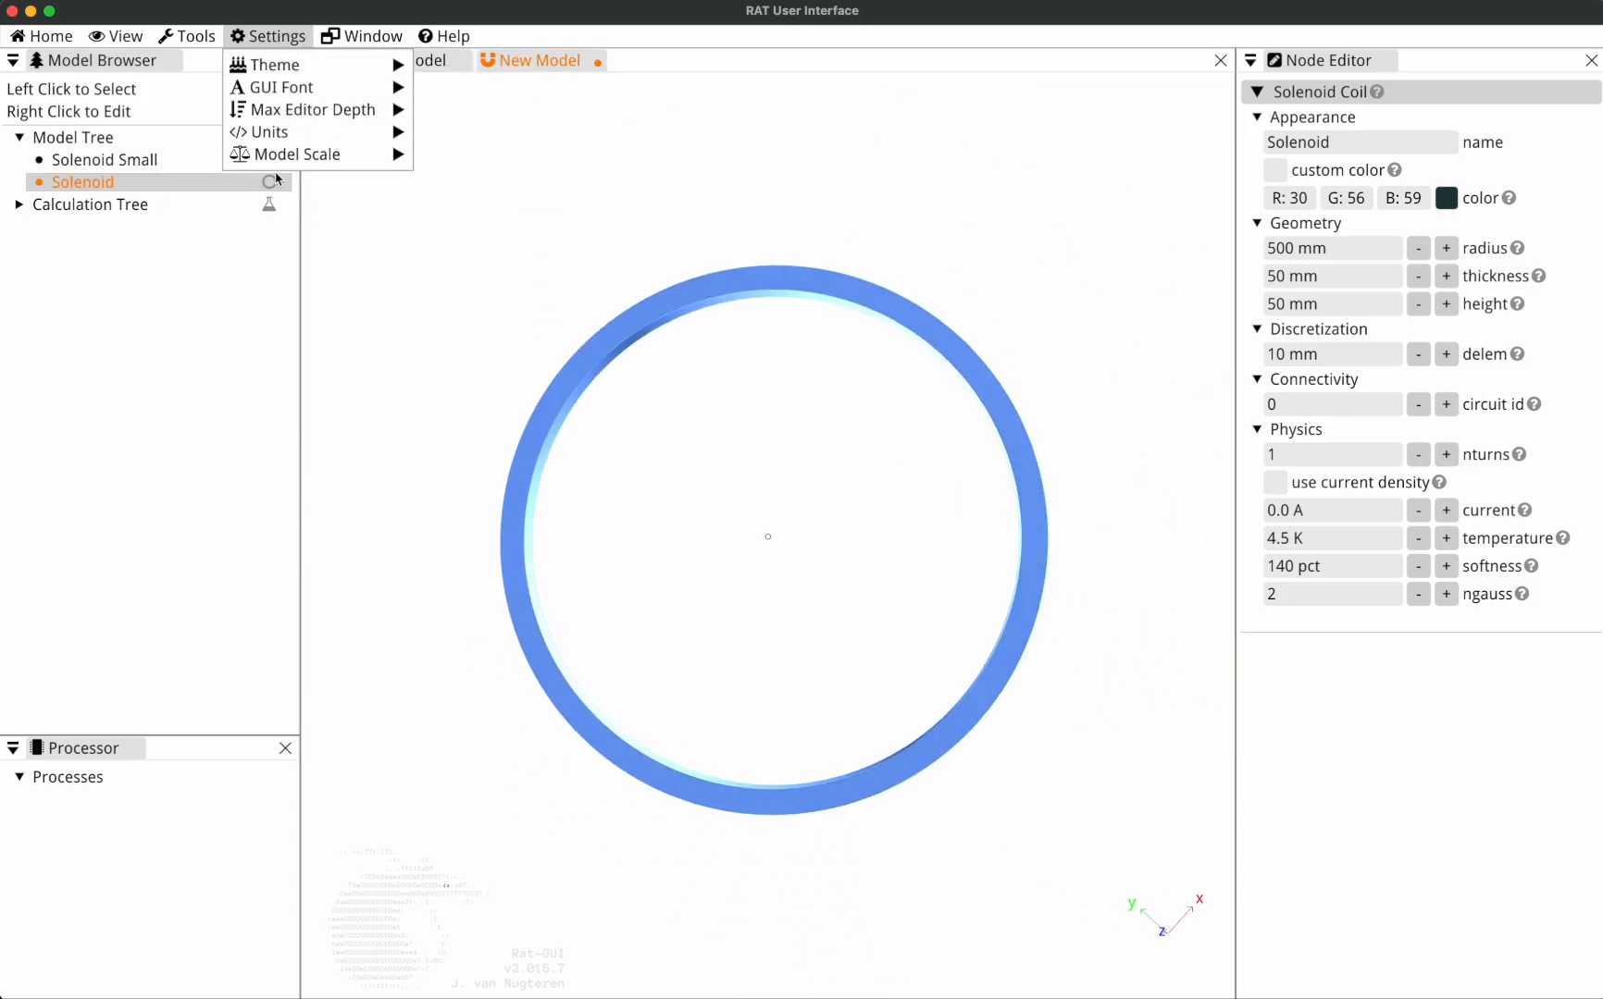
mouse_move(305, 154)
left_click(474, 227)
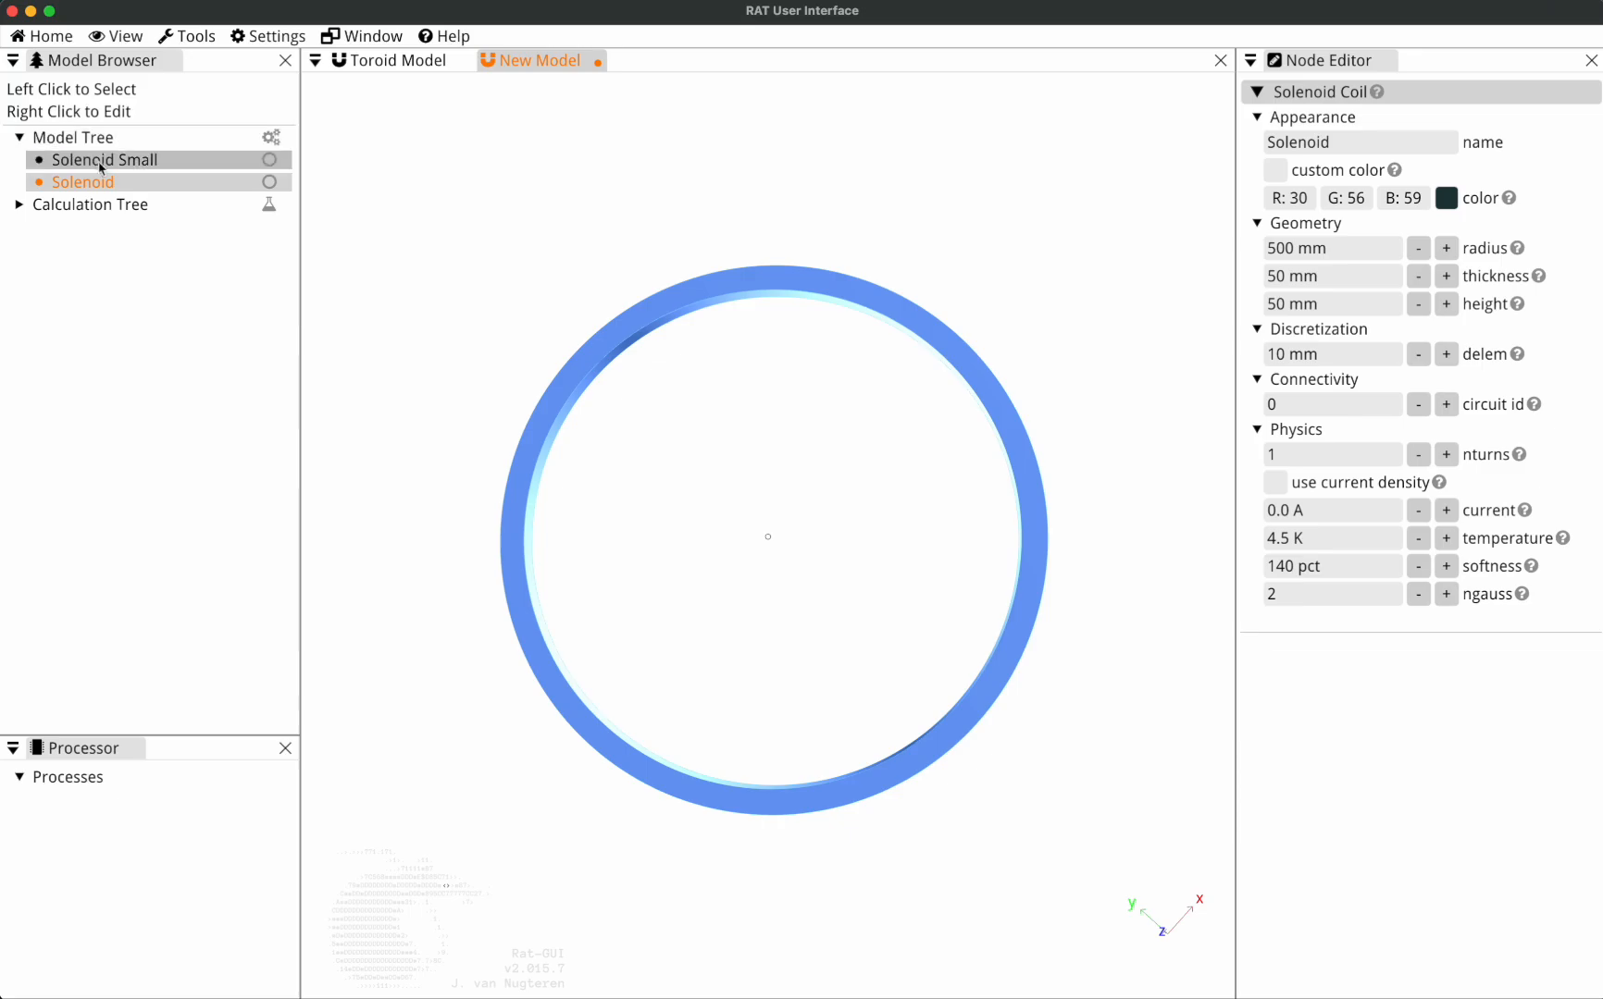
left_click(1426, 142)
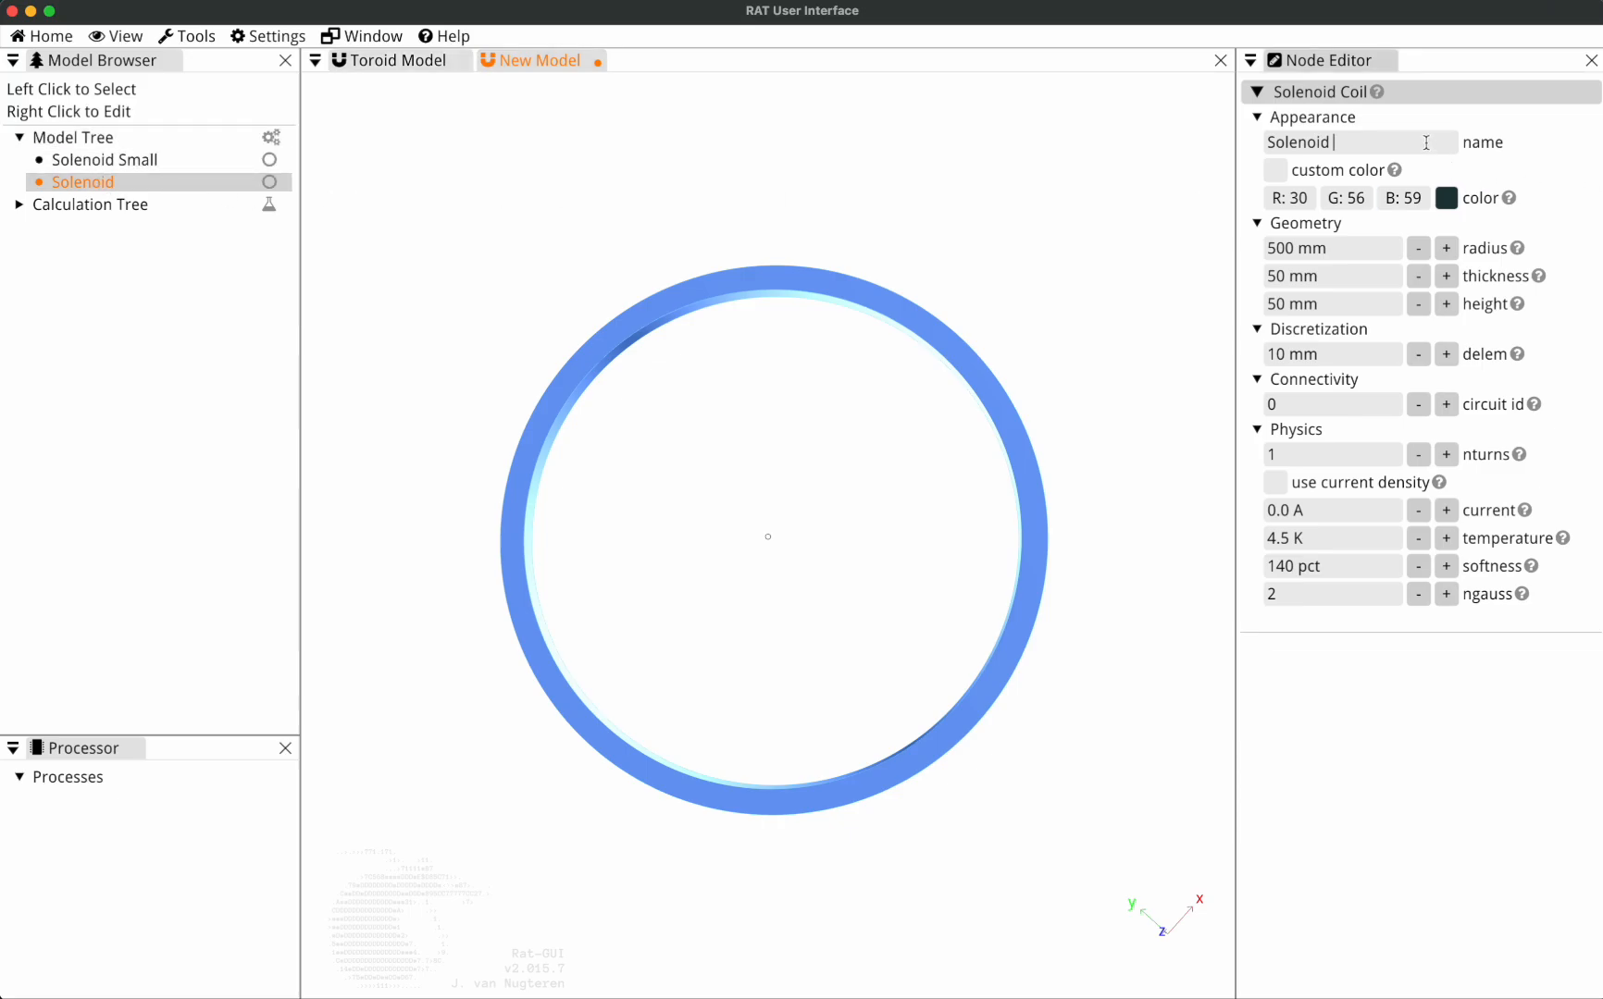
type("meter")
left_click(449, 193)
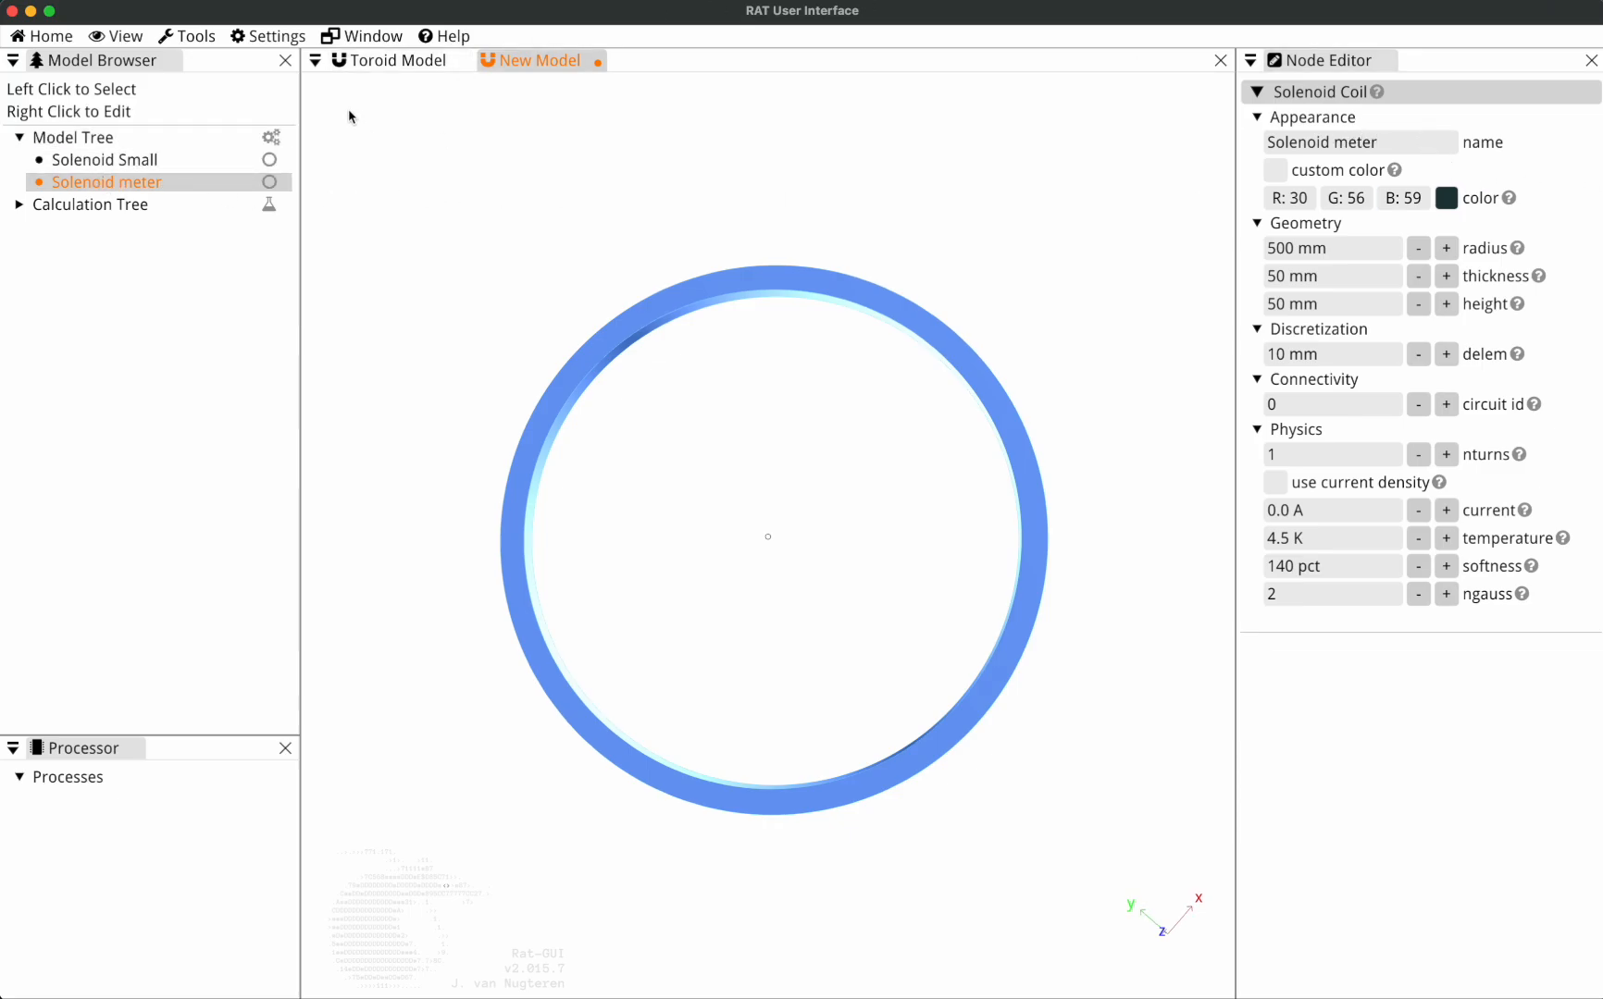
Choose the Decimeter model scale again and add another Solenoid coil to the Model Tree.
left_click(268, 35)
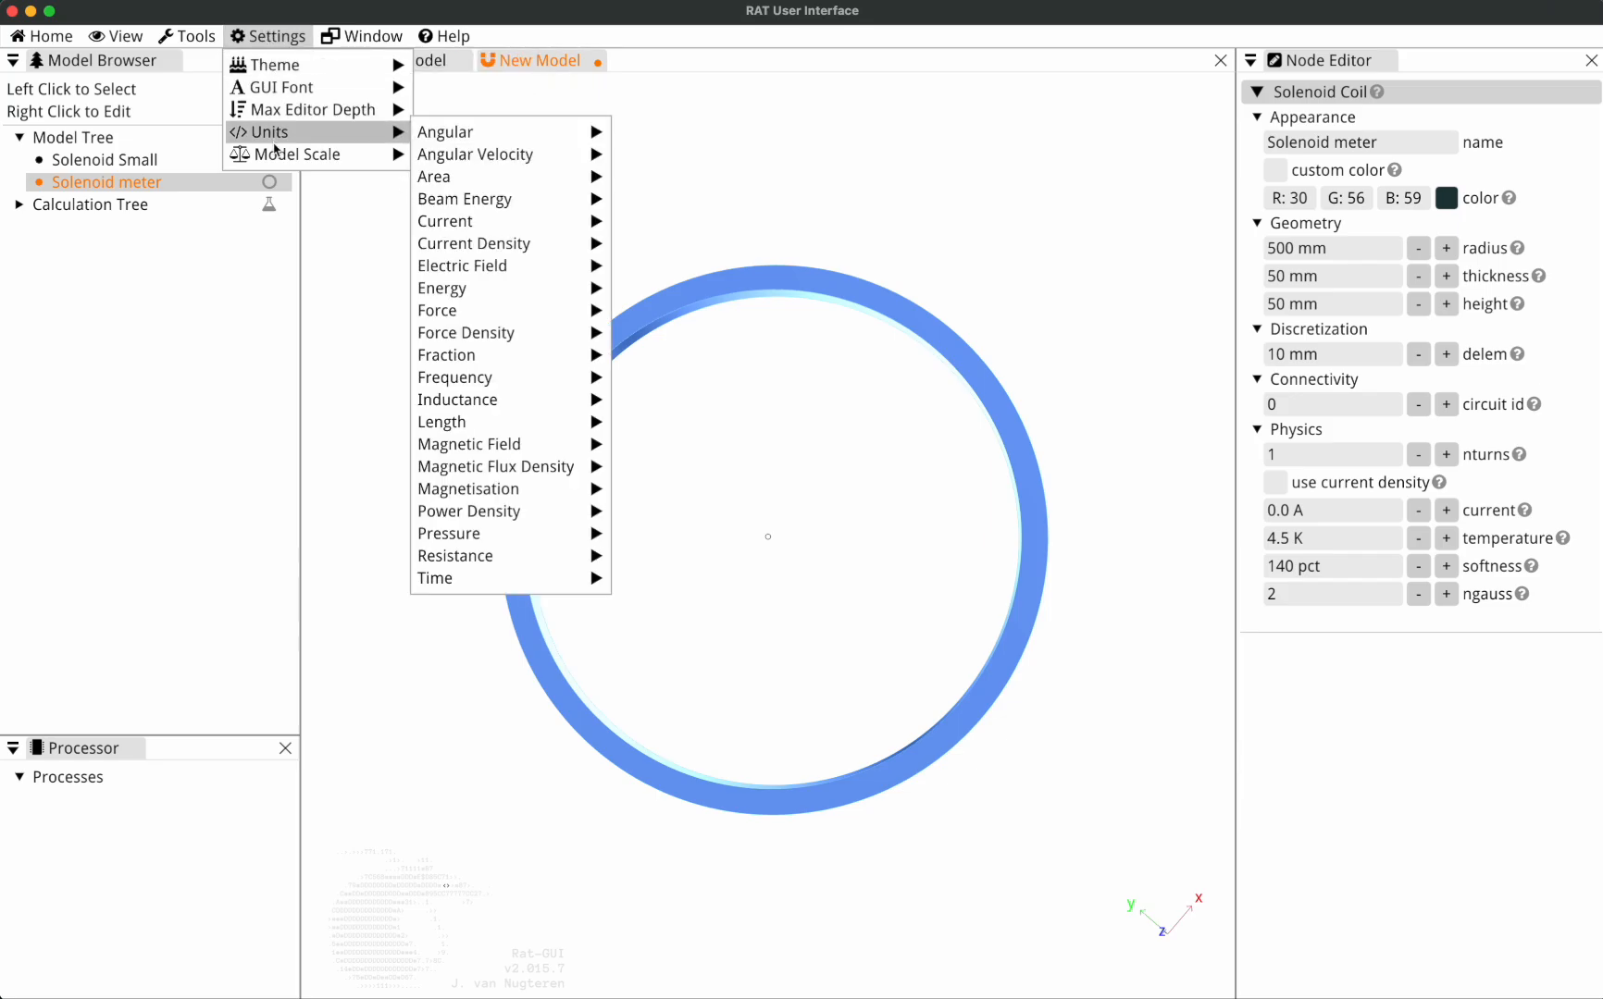
mouse_move(315, 153)
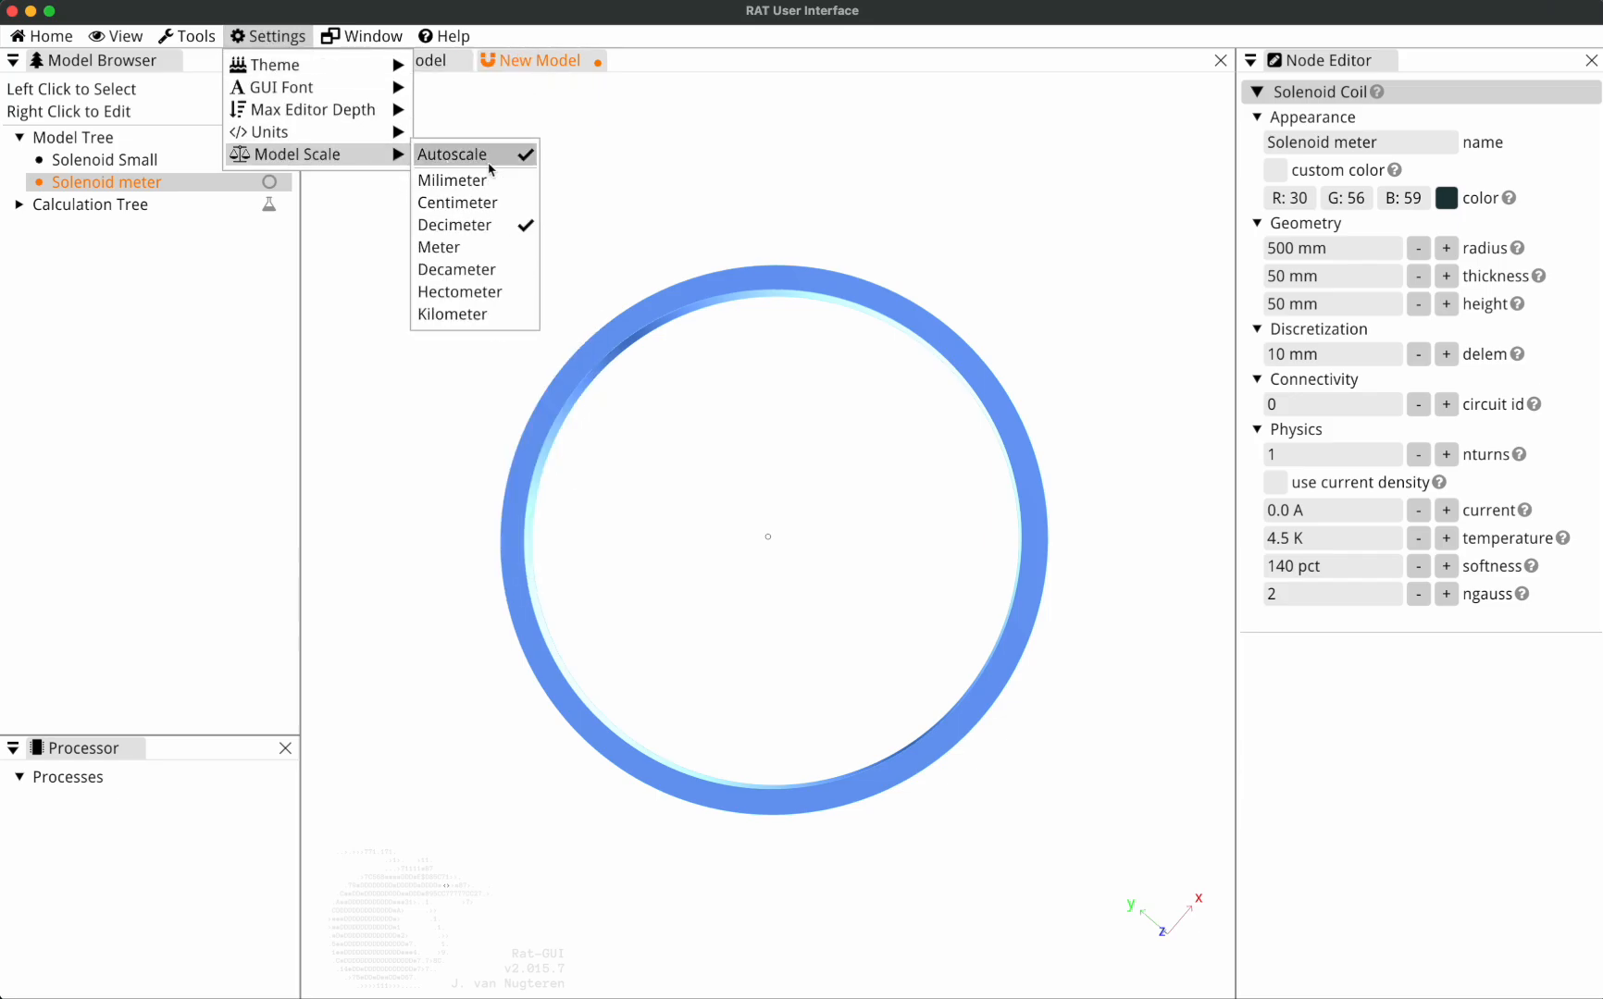
left_click(474, 227)
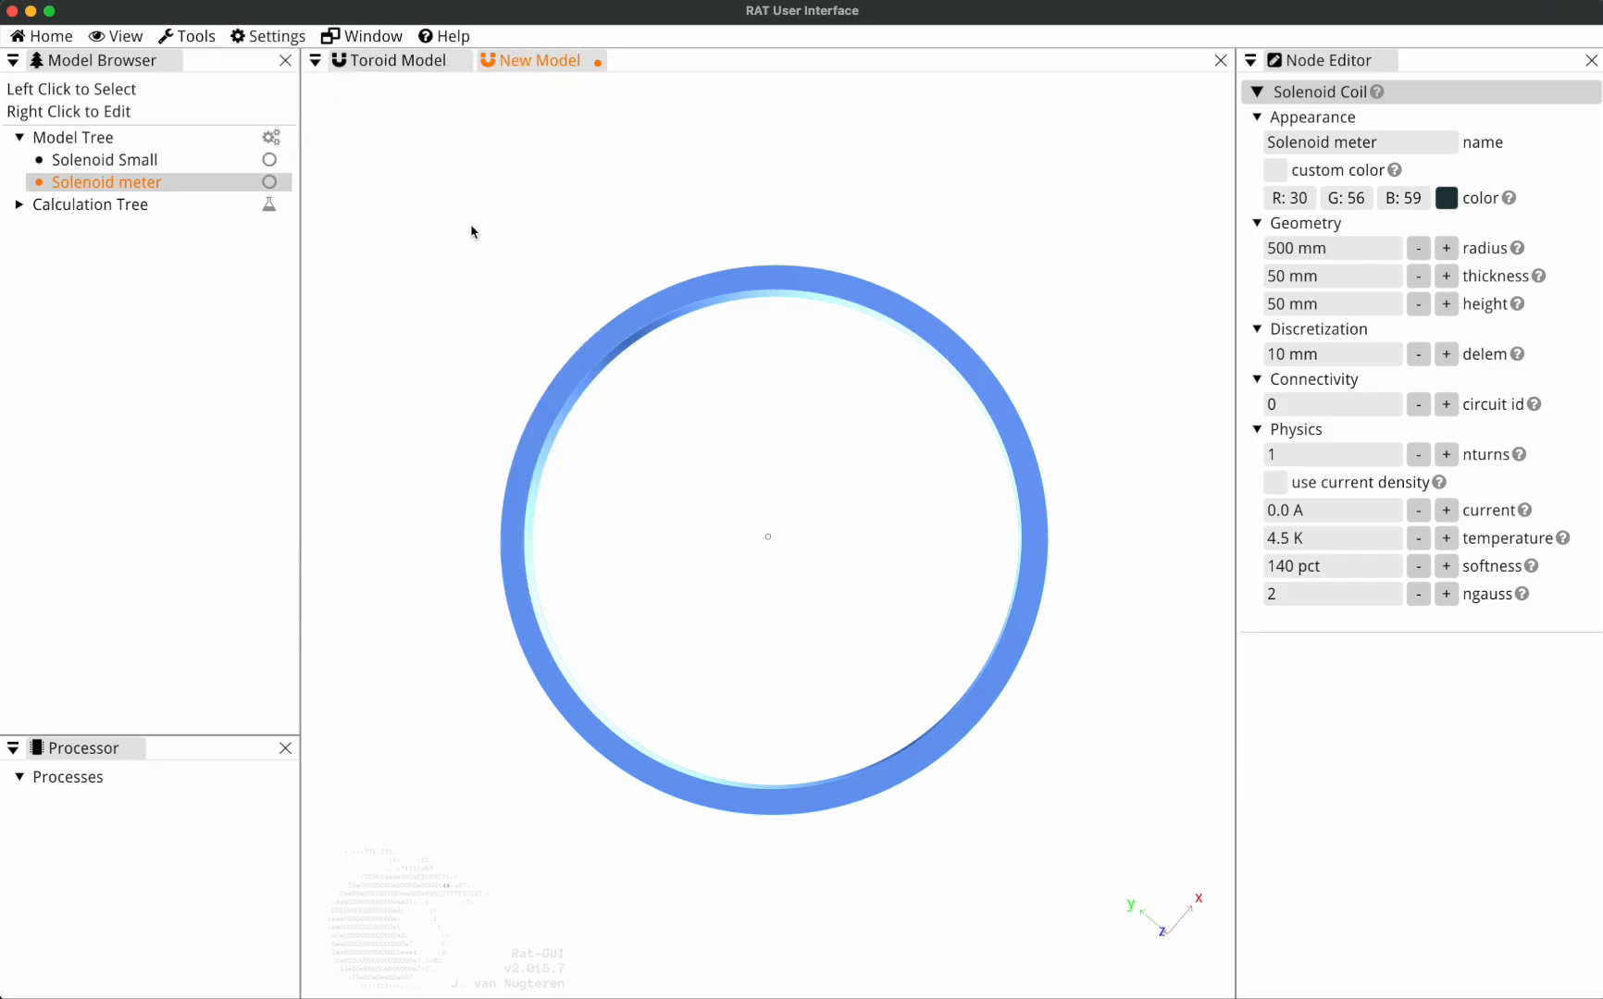
right_click(99, 140)
mouse_move(176, 223)
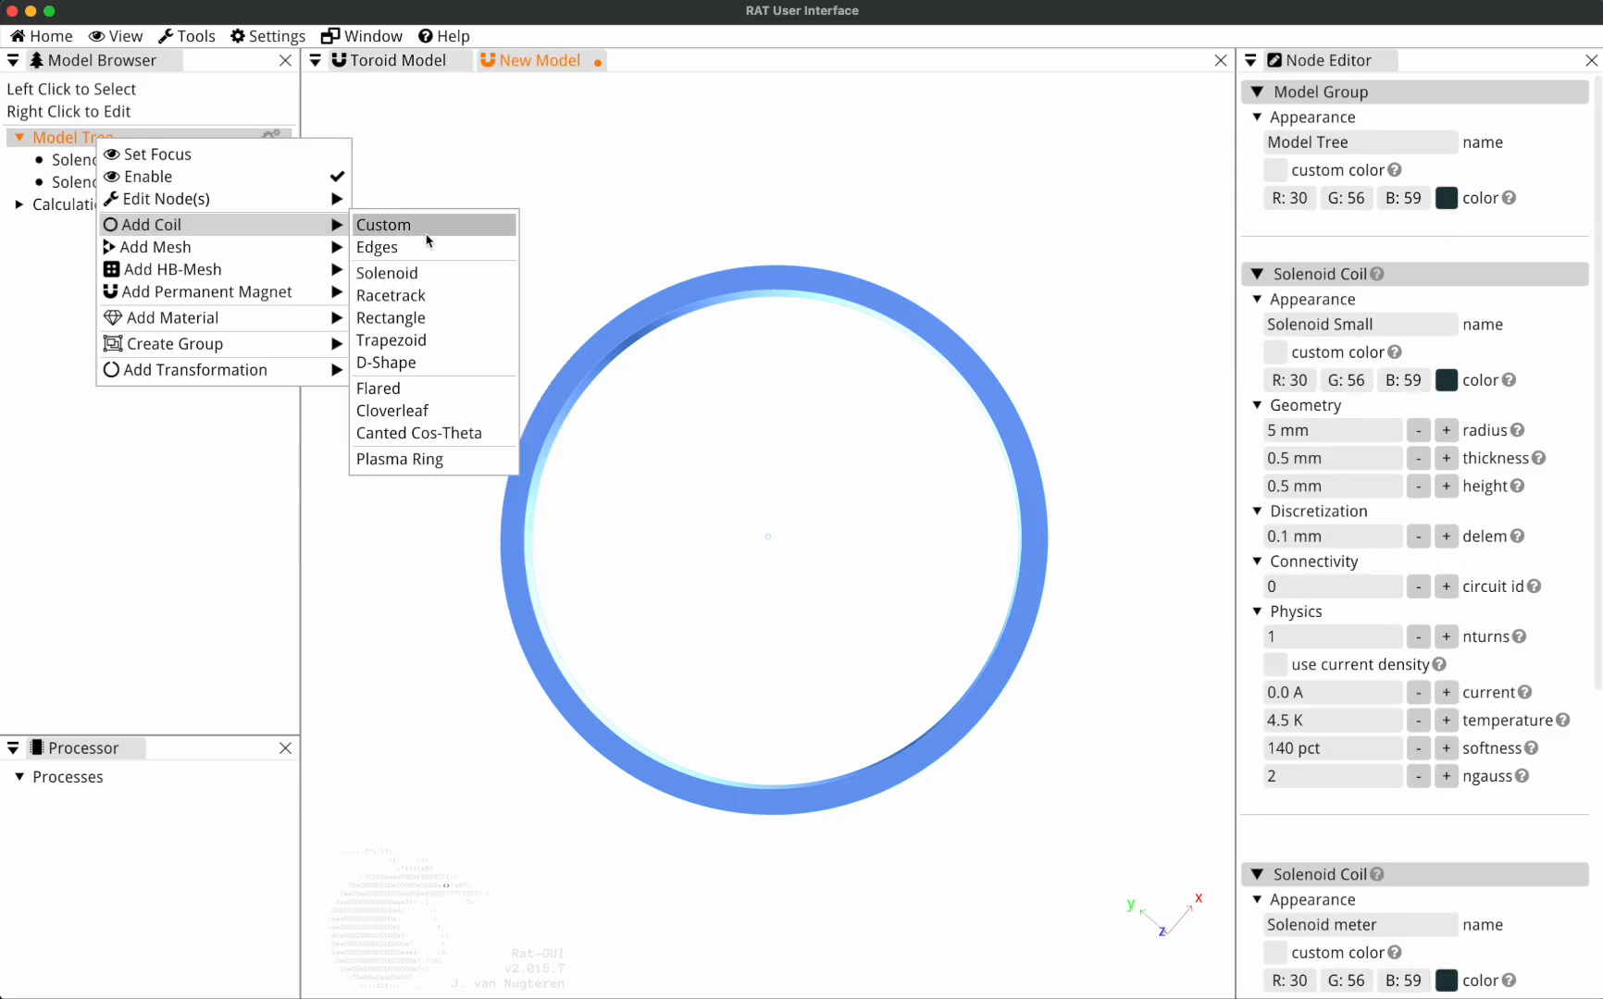
left_click(432, 274)
left_click_drag(867, 564, 748, 551)
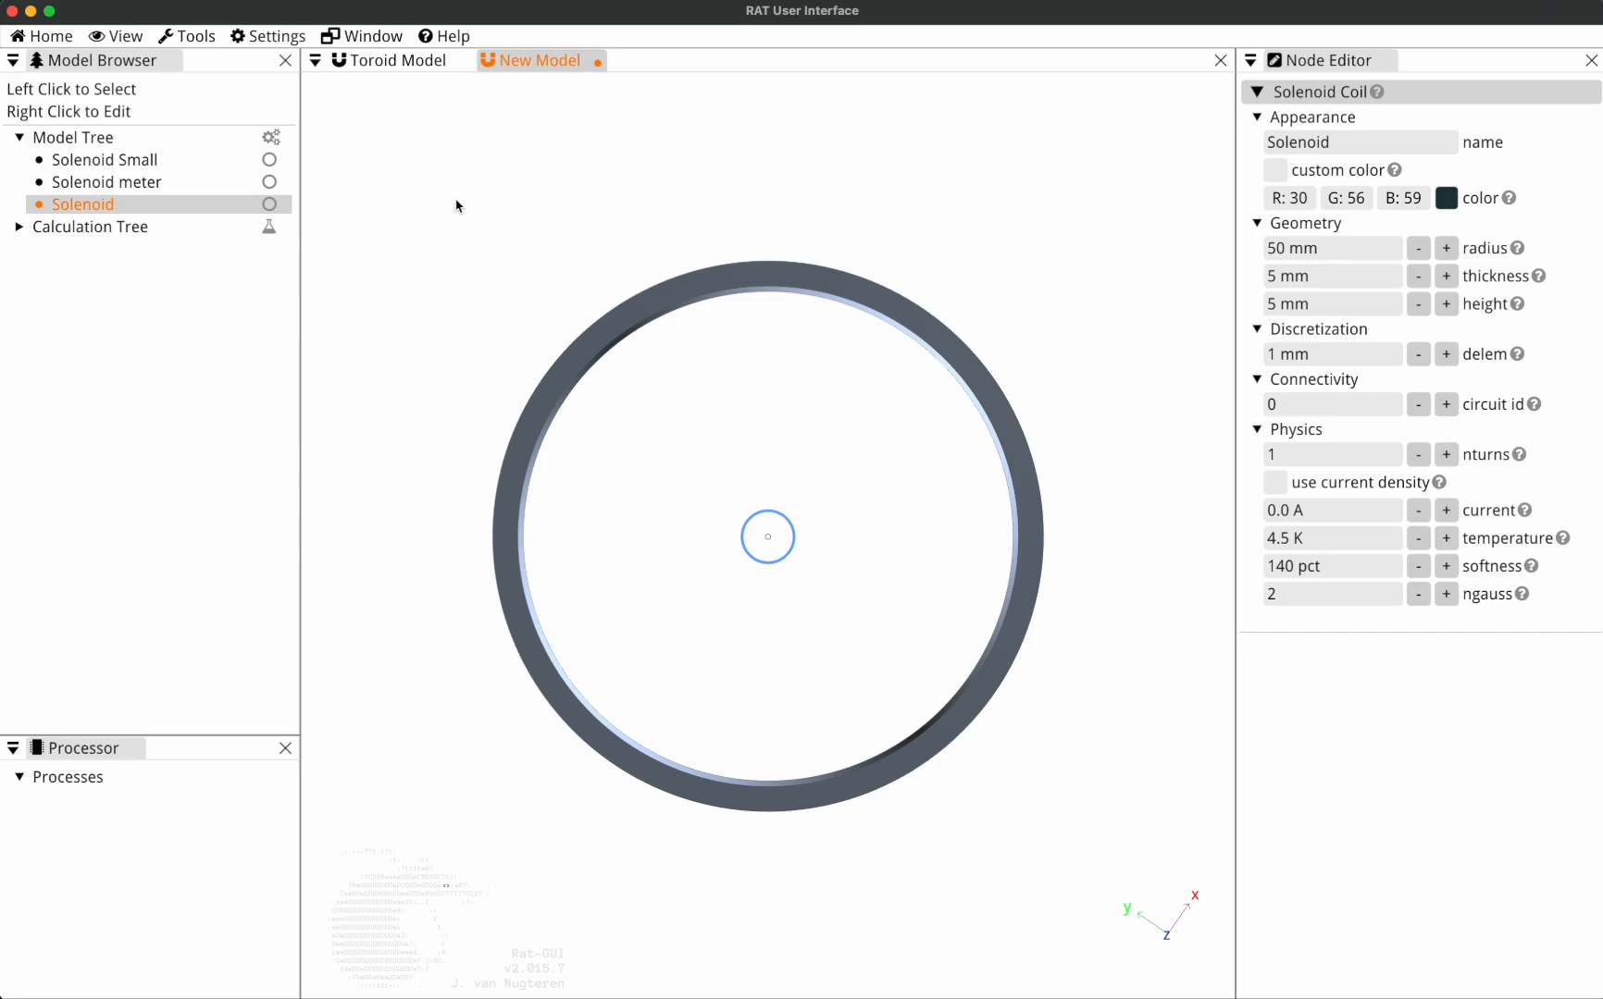
Step the radius of the newest Solenoid up and down, ending at 100 mm.
left_click(1450, 249)
left_click(1424, 252)
left_click(1450, 250)
left_click(1450, 250)
left_click(1450, 250)
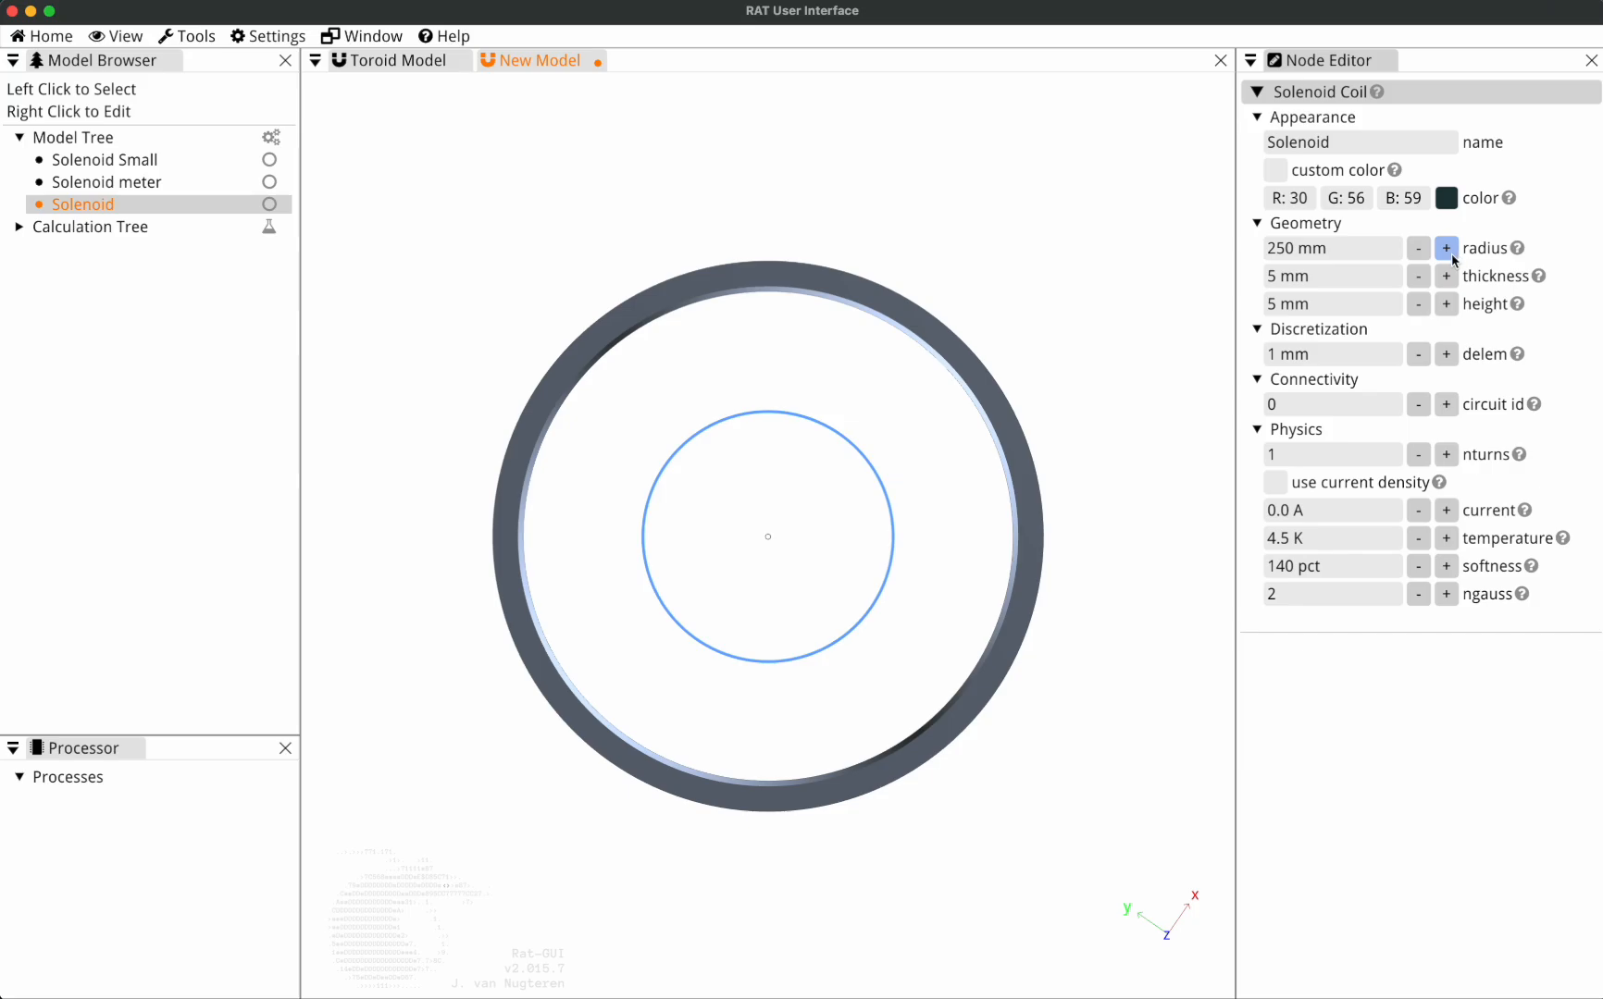
left_click(1420, 251)
left_click(1421, 251)
left_click_drag(887, 508, 800, 533)
Set the model scale to Milimeter and increase the Solenoid's radius in small increments to 101.05 mm.
left_click(268, 37)
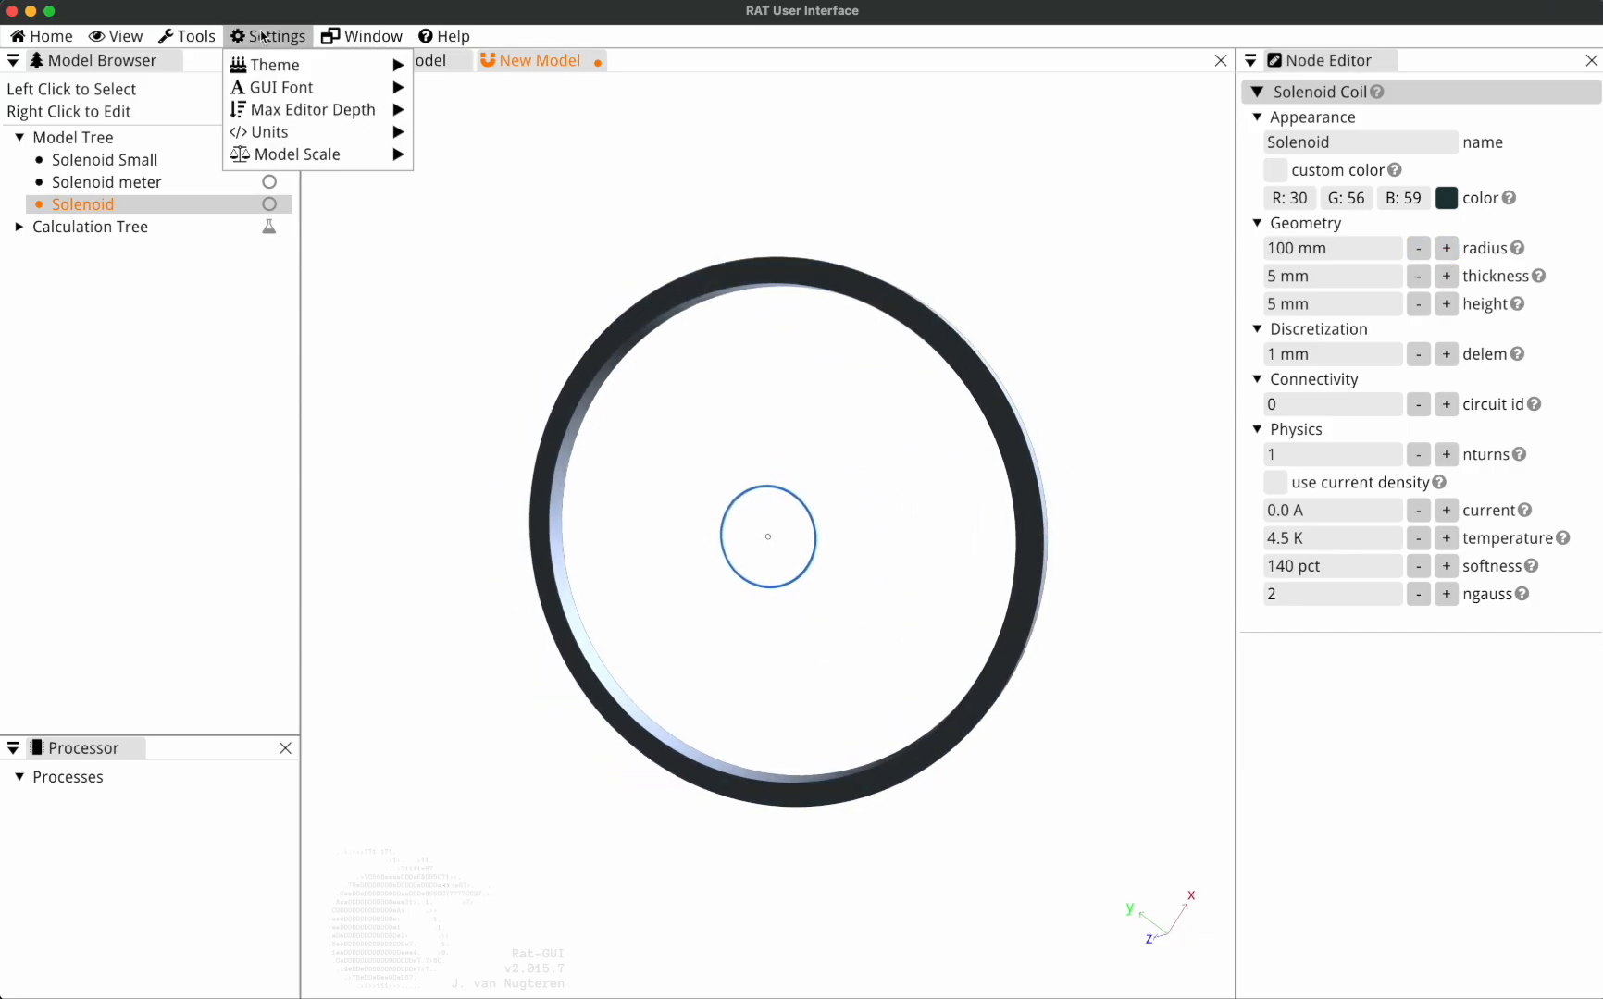
mouse_move(310, 154)
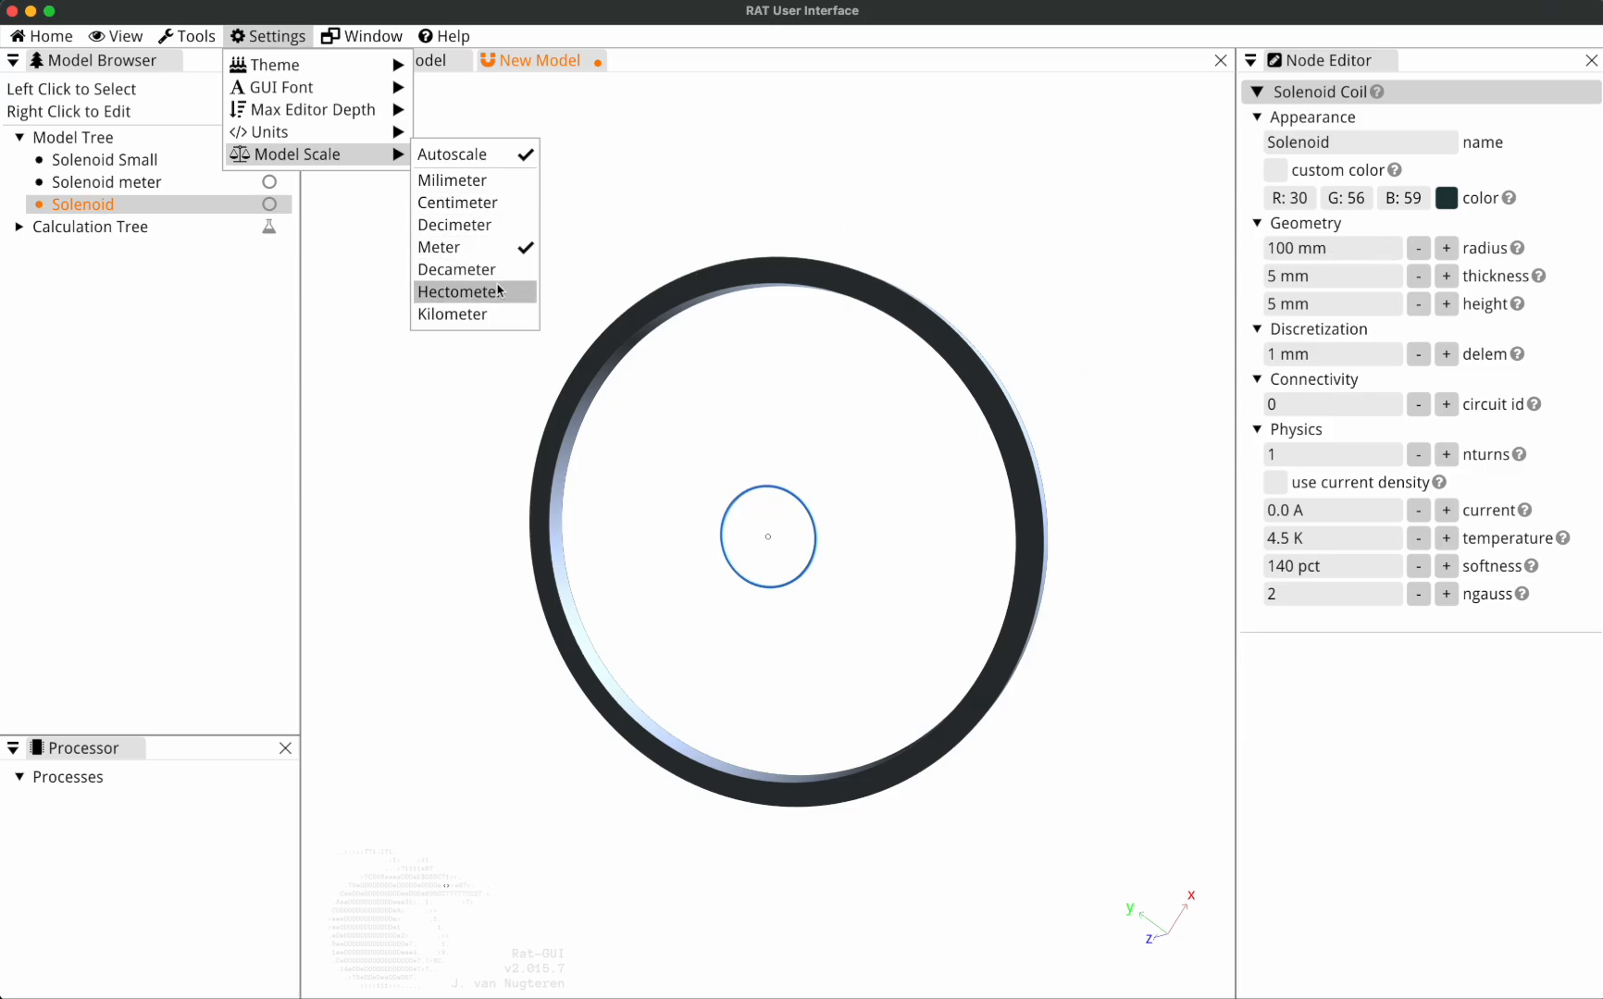
left_click(493, 189)
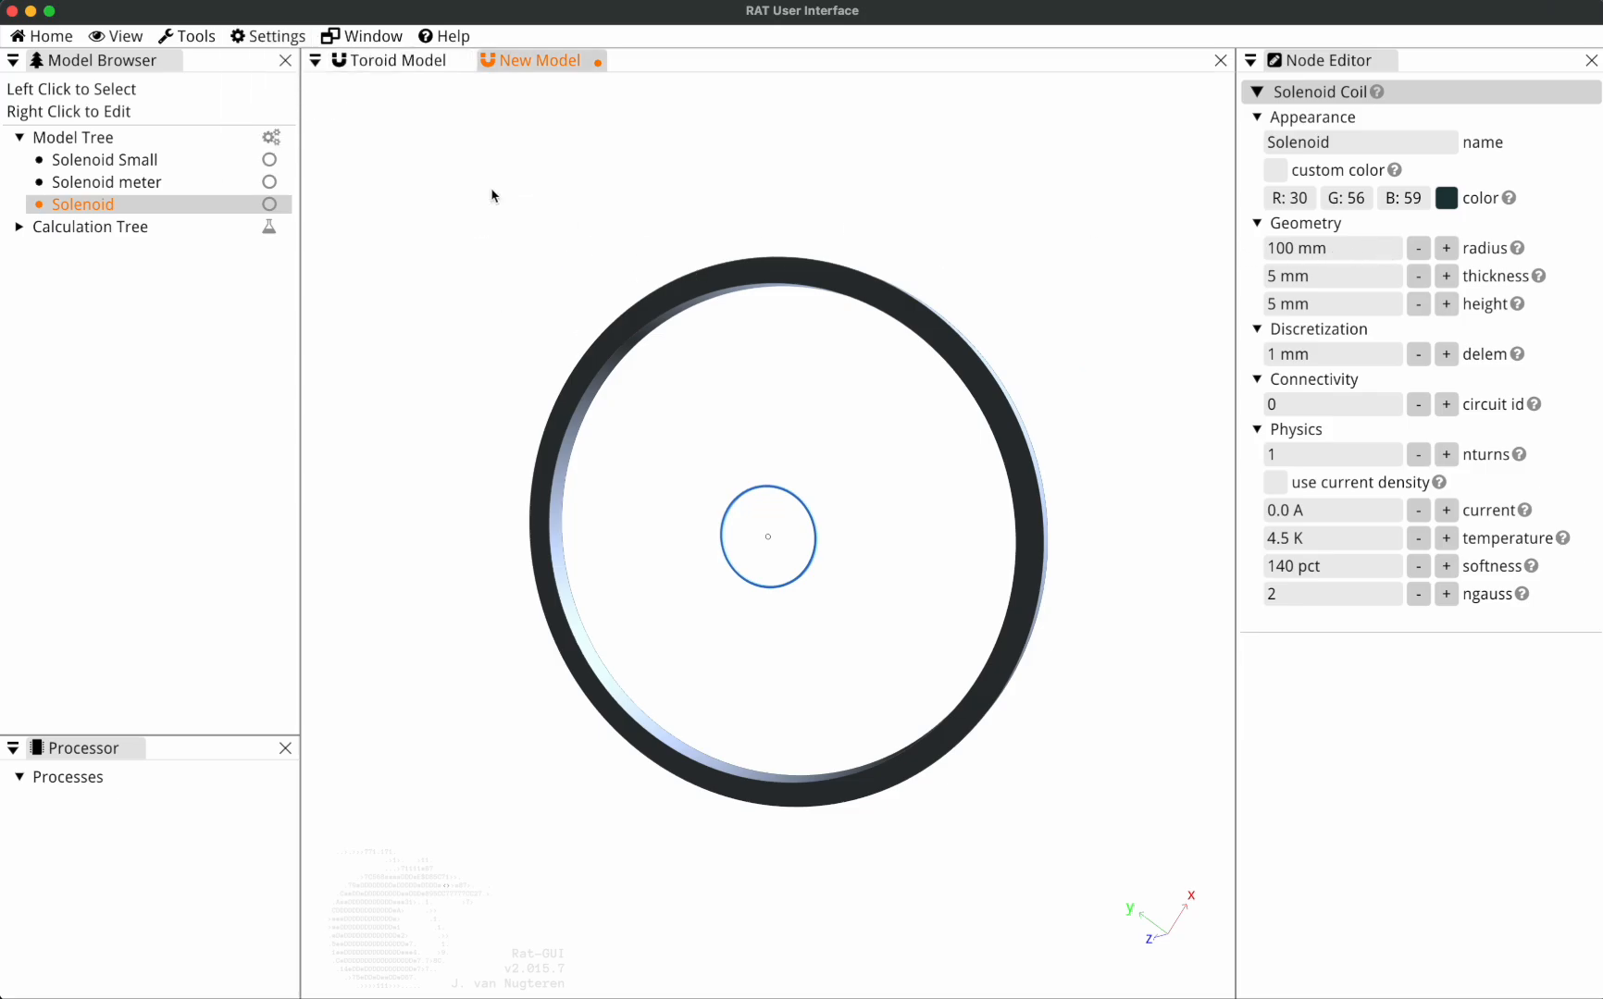
left_click(1446, 248)
left_click(1447, 248)
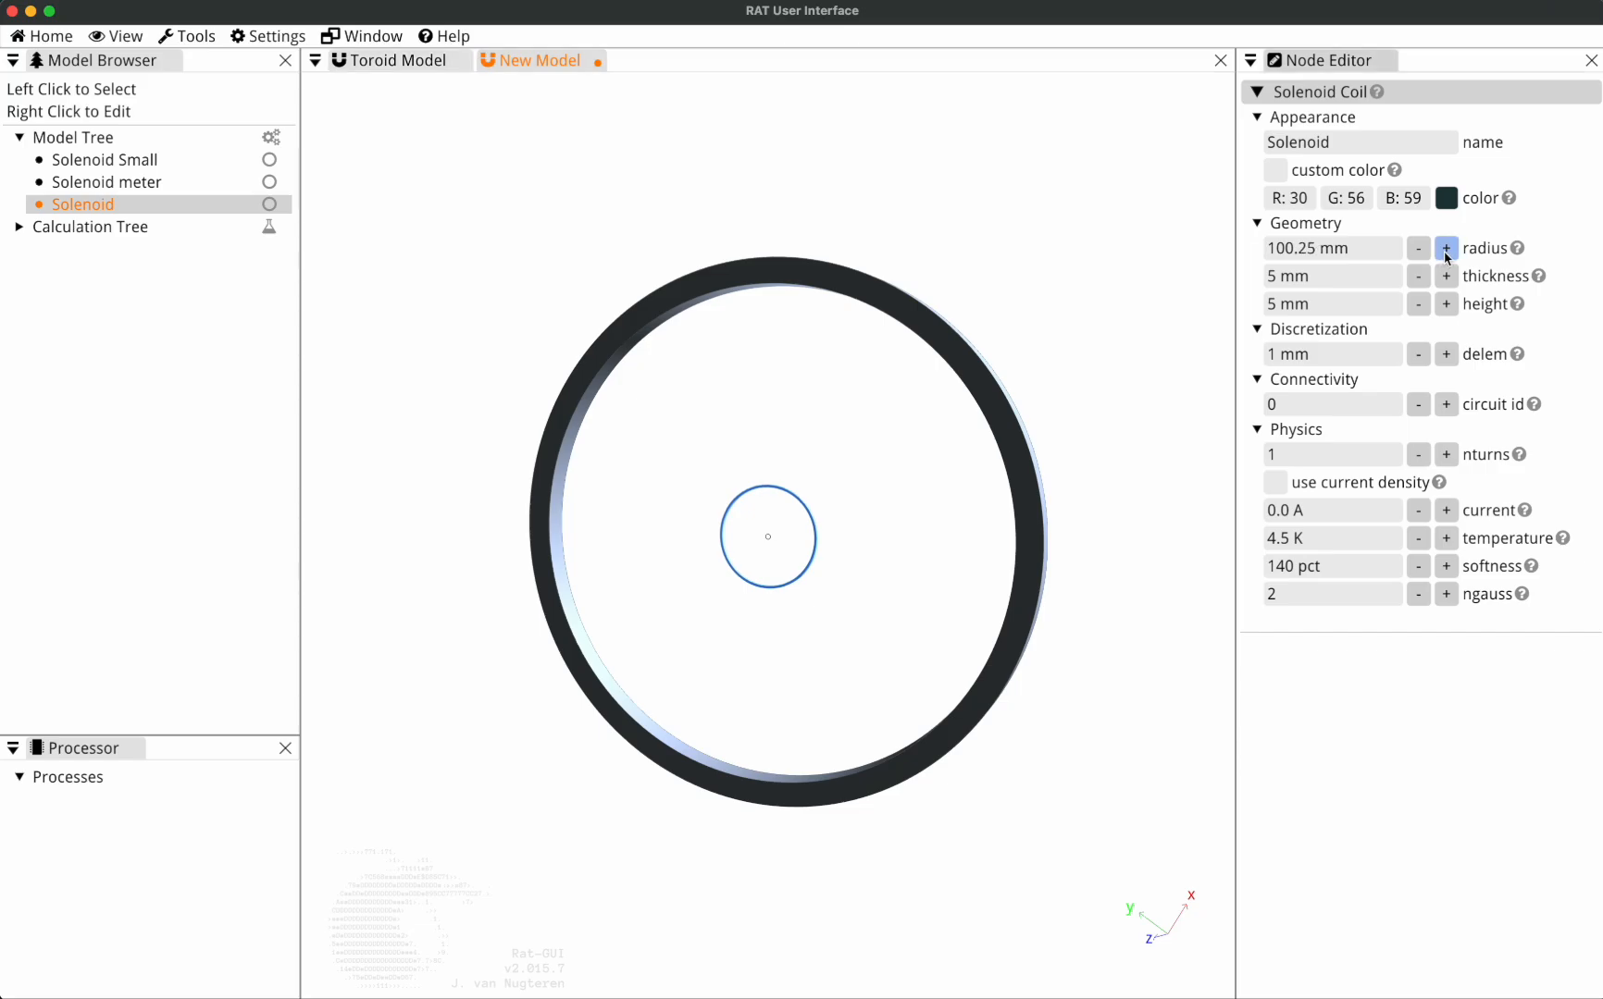
left_click(1446, 248)
left_click(1446, 248)
left_click(1446, 248)
left_click(1446, 248)
left_click(1446, 248)
left_click(1447, 248)
left_click(1446, 248)
Set the model scale to Centimeter.
left_click(269, 36)
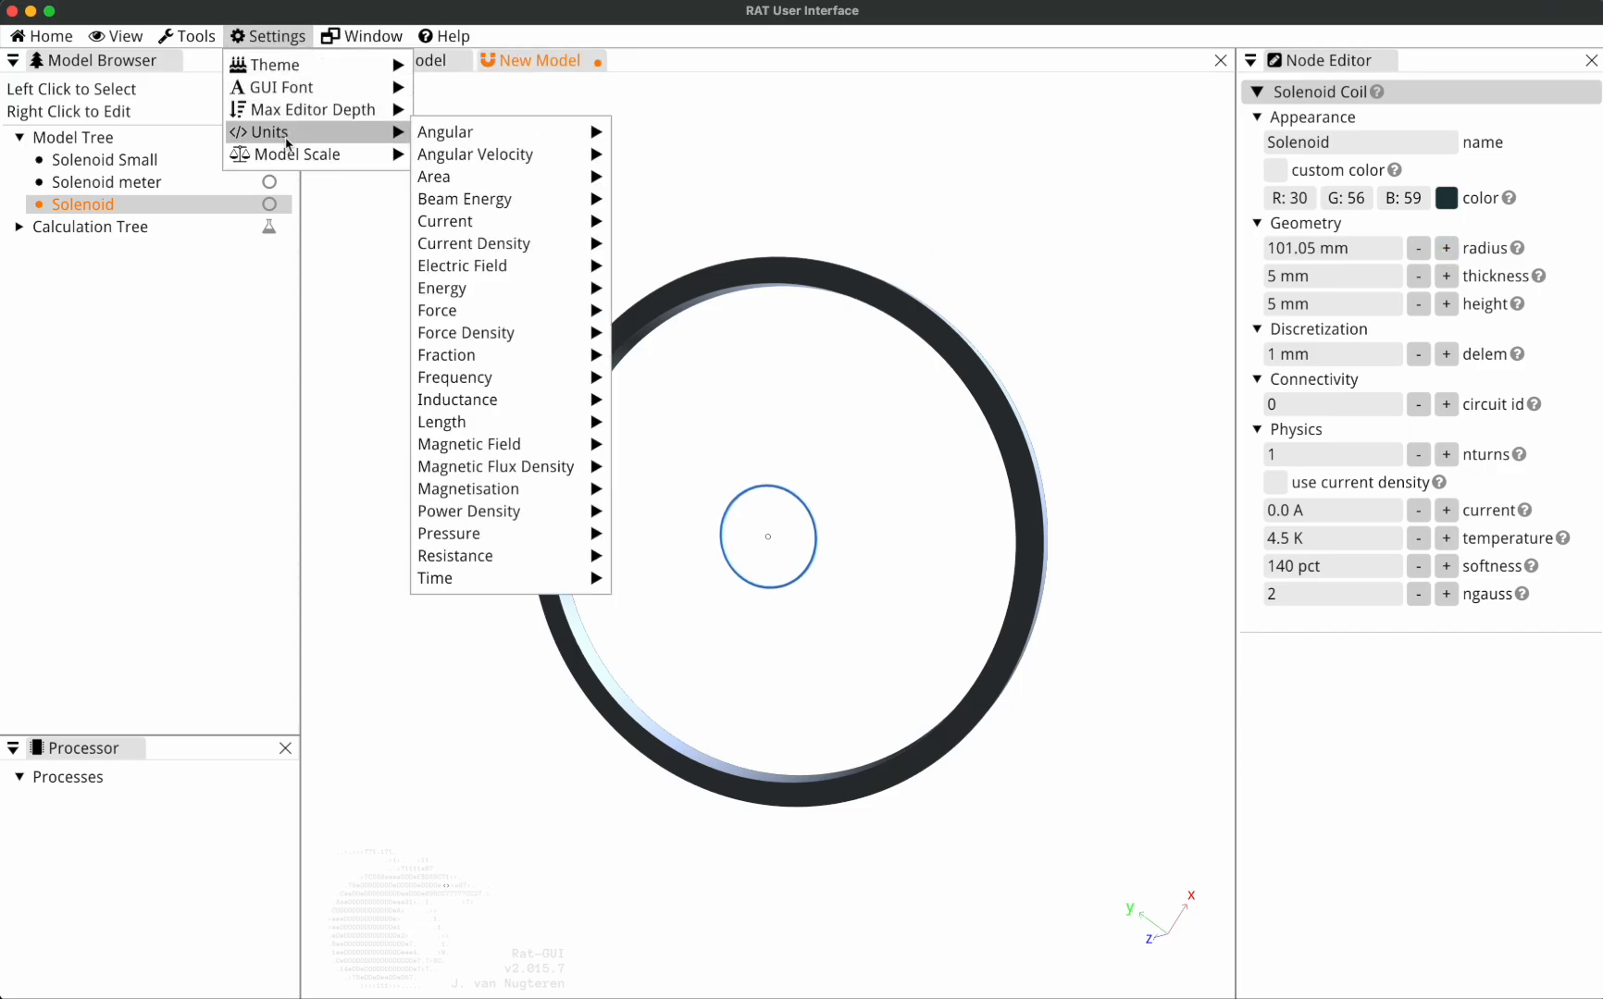
mouse_move(305, 153)
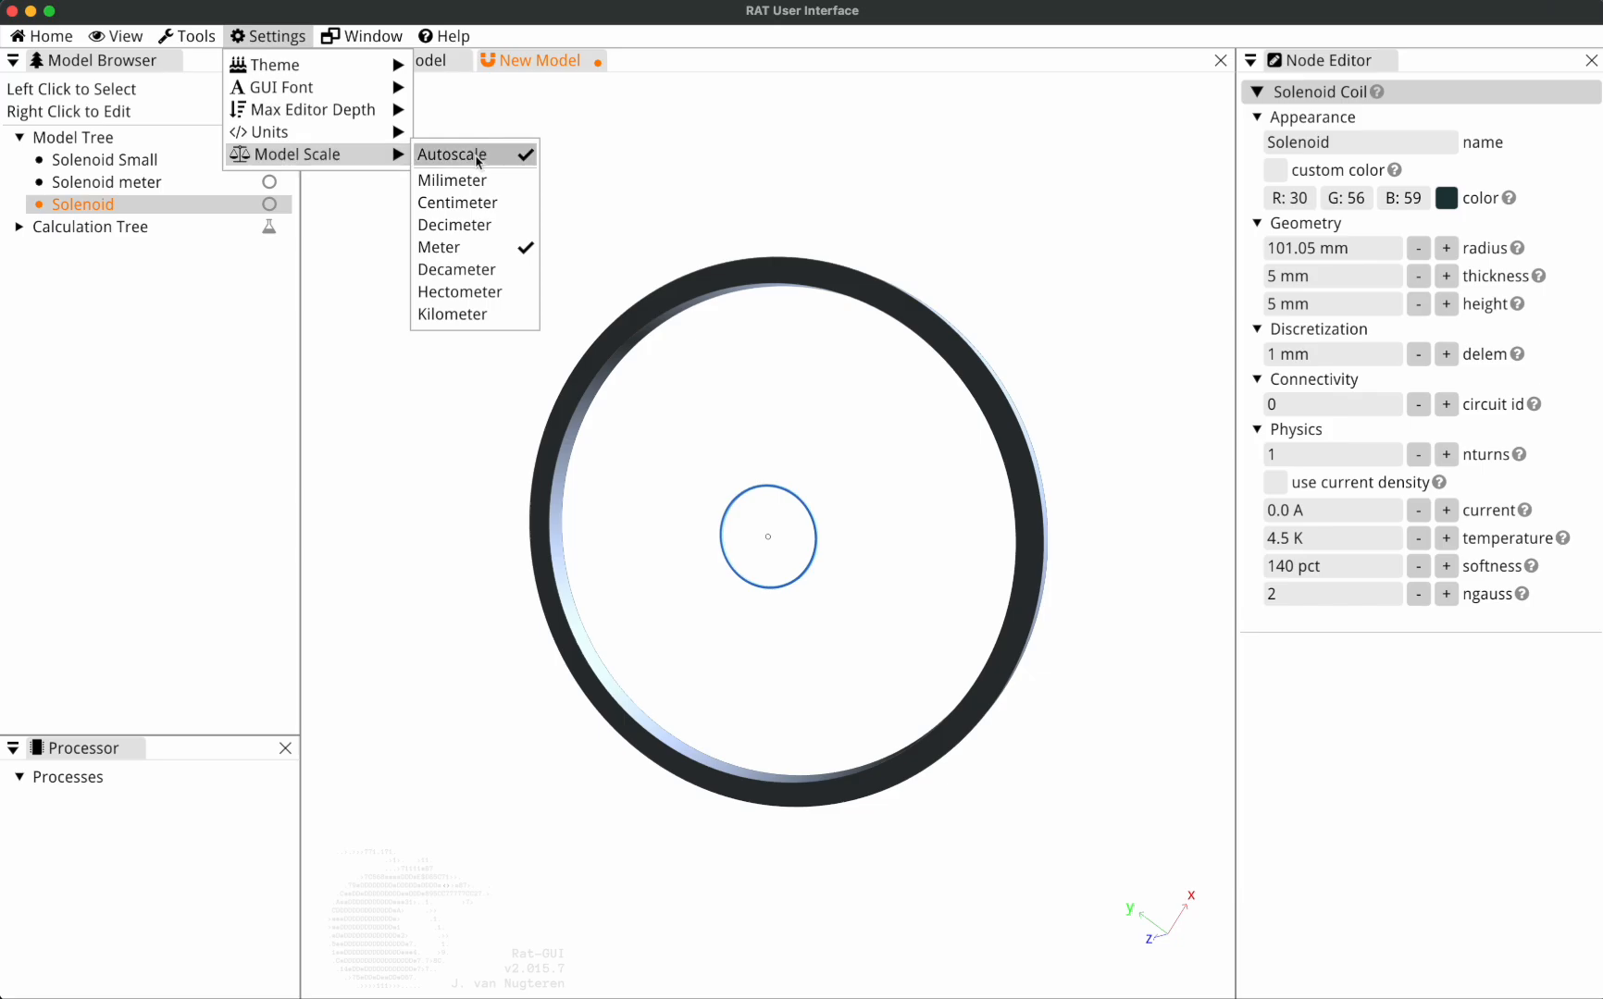
left_click(463, 201)
Set the model scale to Decimeter and increase the Solenoid's radius in increments to 211.05 mm.
left_click(254, 37)
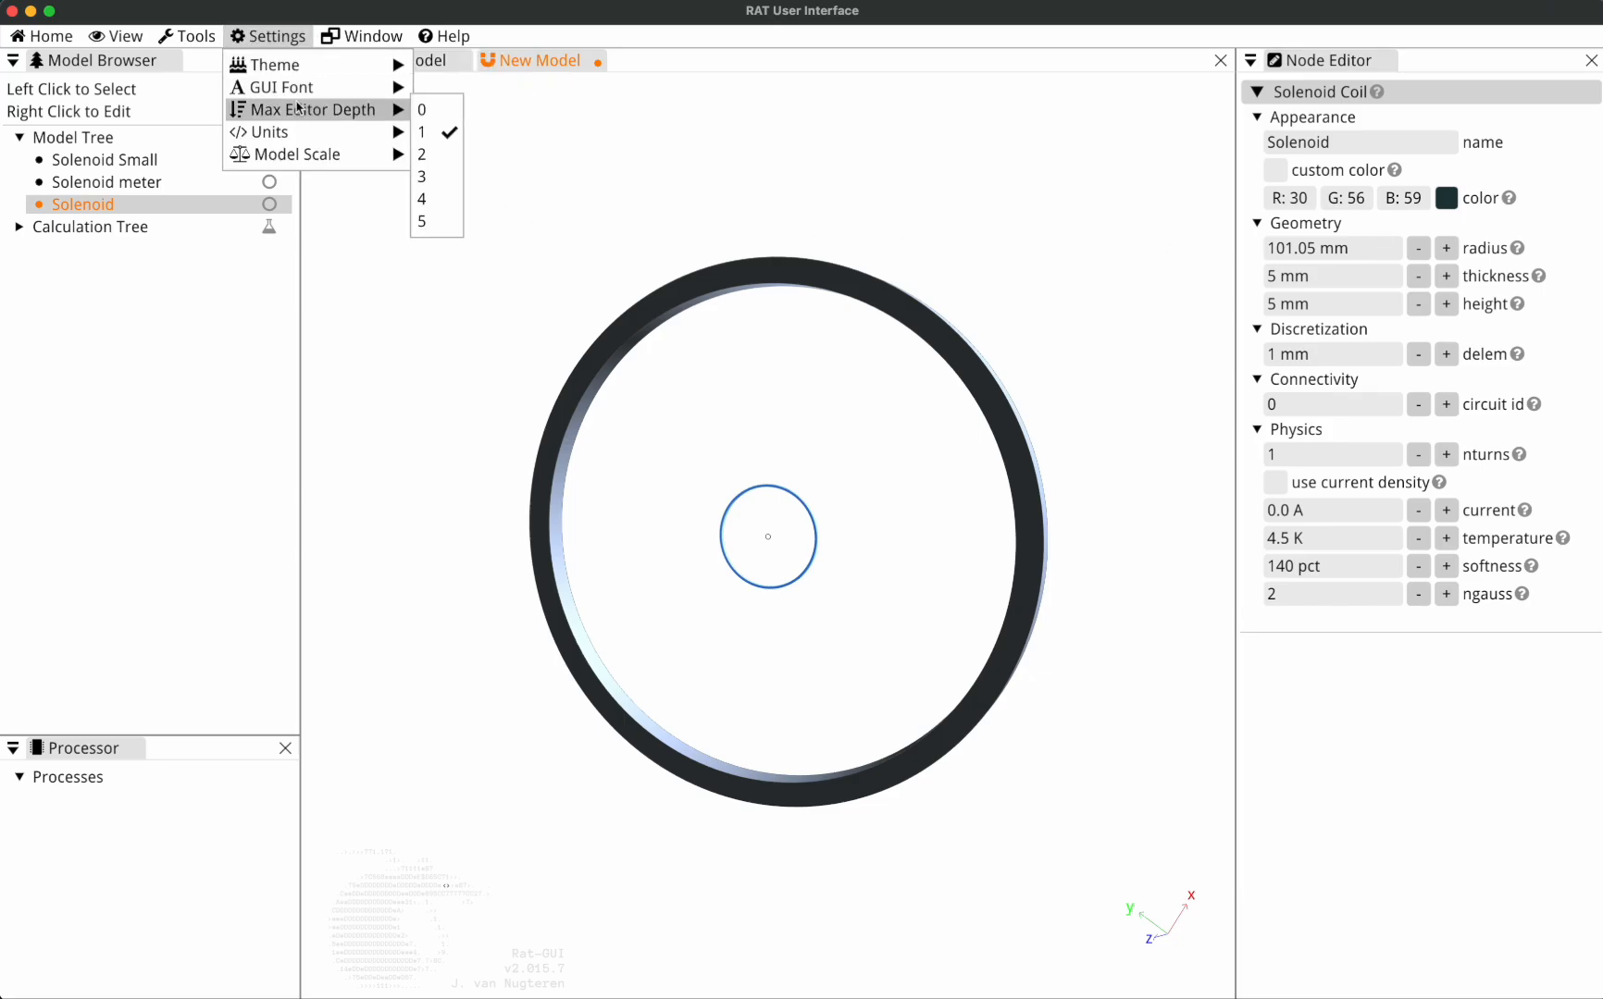
mouse_move(305, 154)
left_click(461, 226)
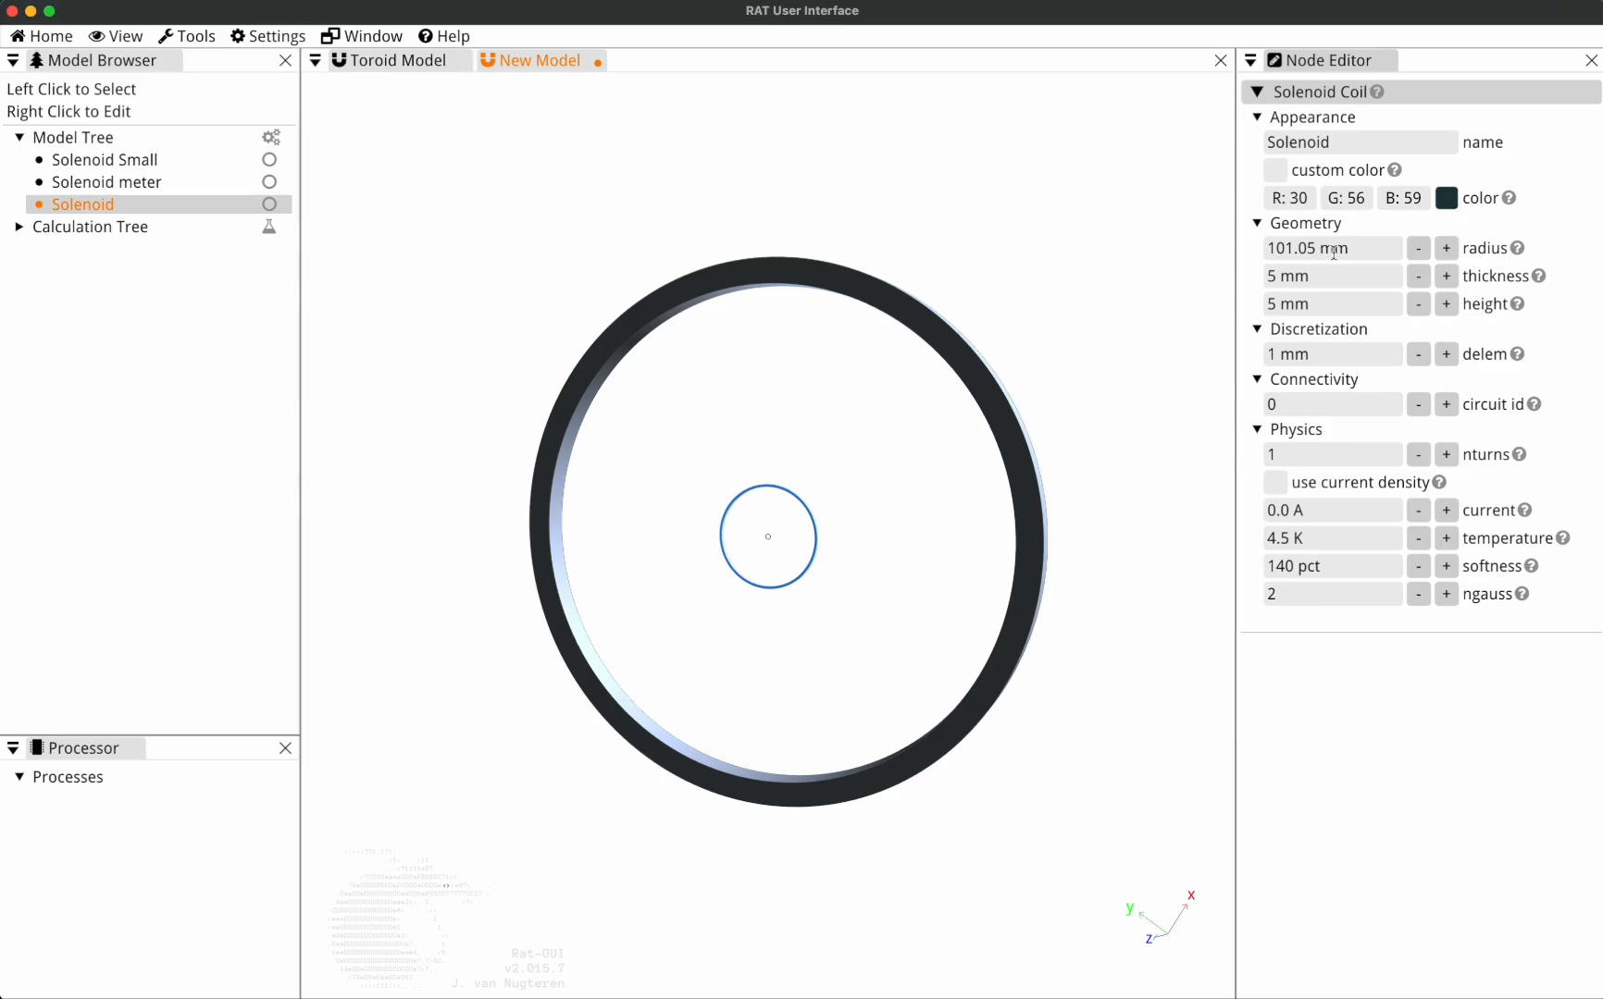
left_click(1445, 248)
left_click(1446, 248)
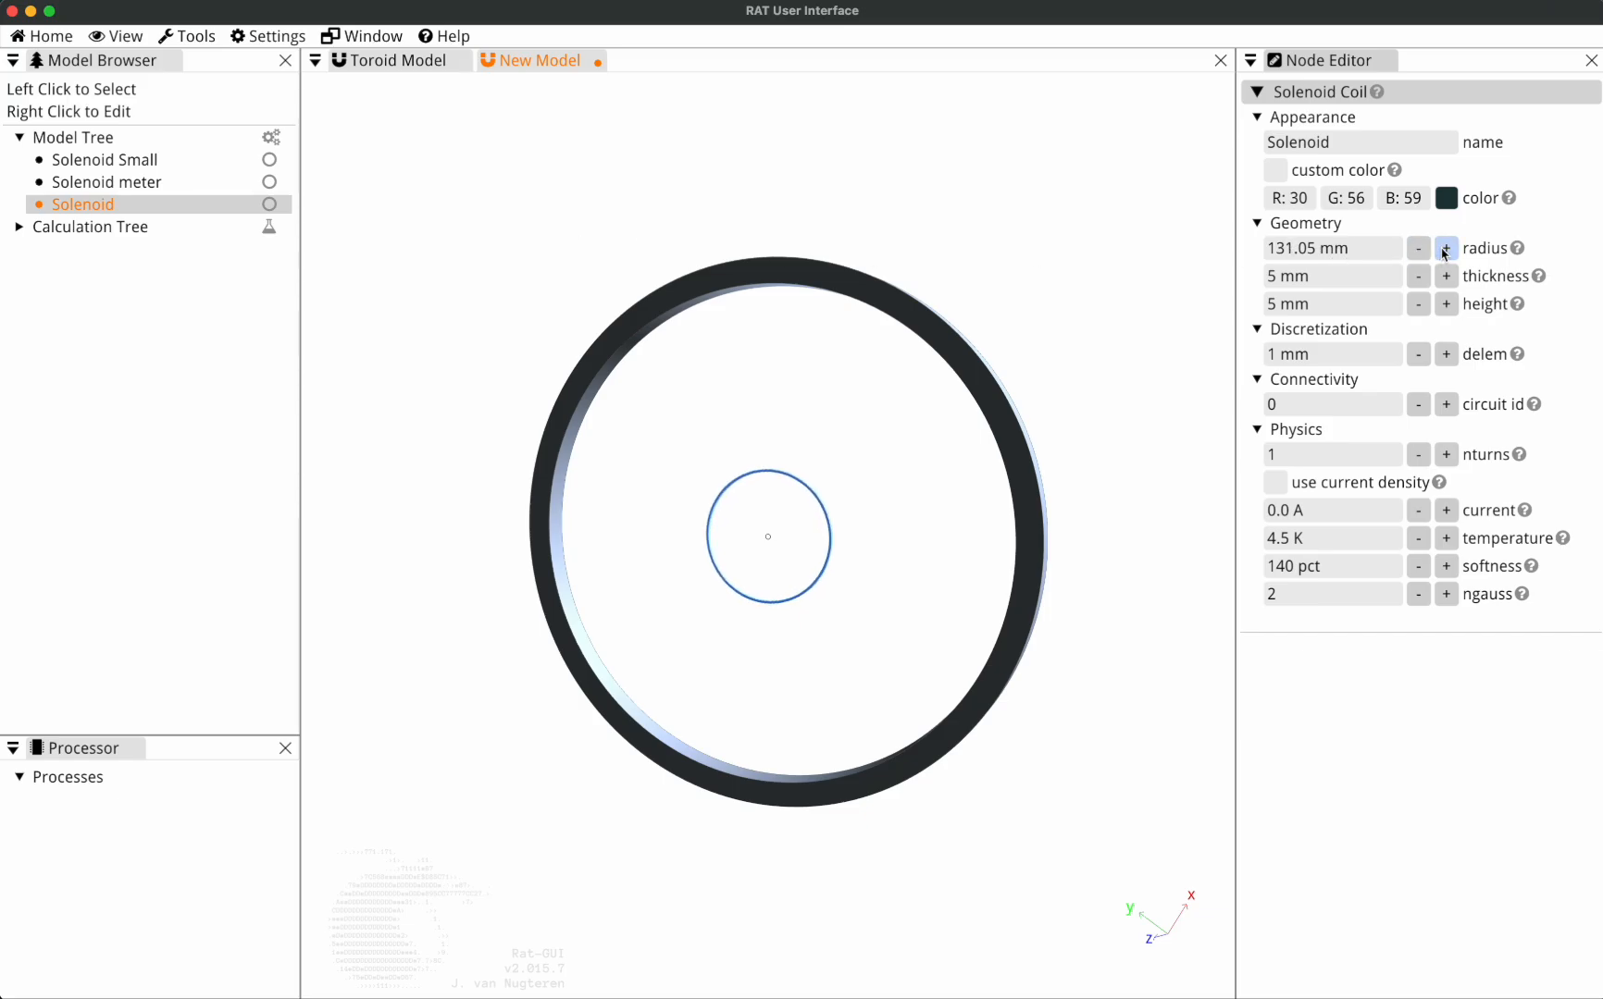
left_click(1445, 248)
left_click(1445, 248)
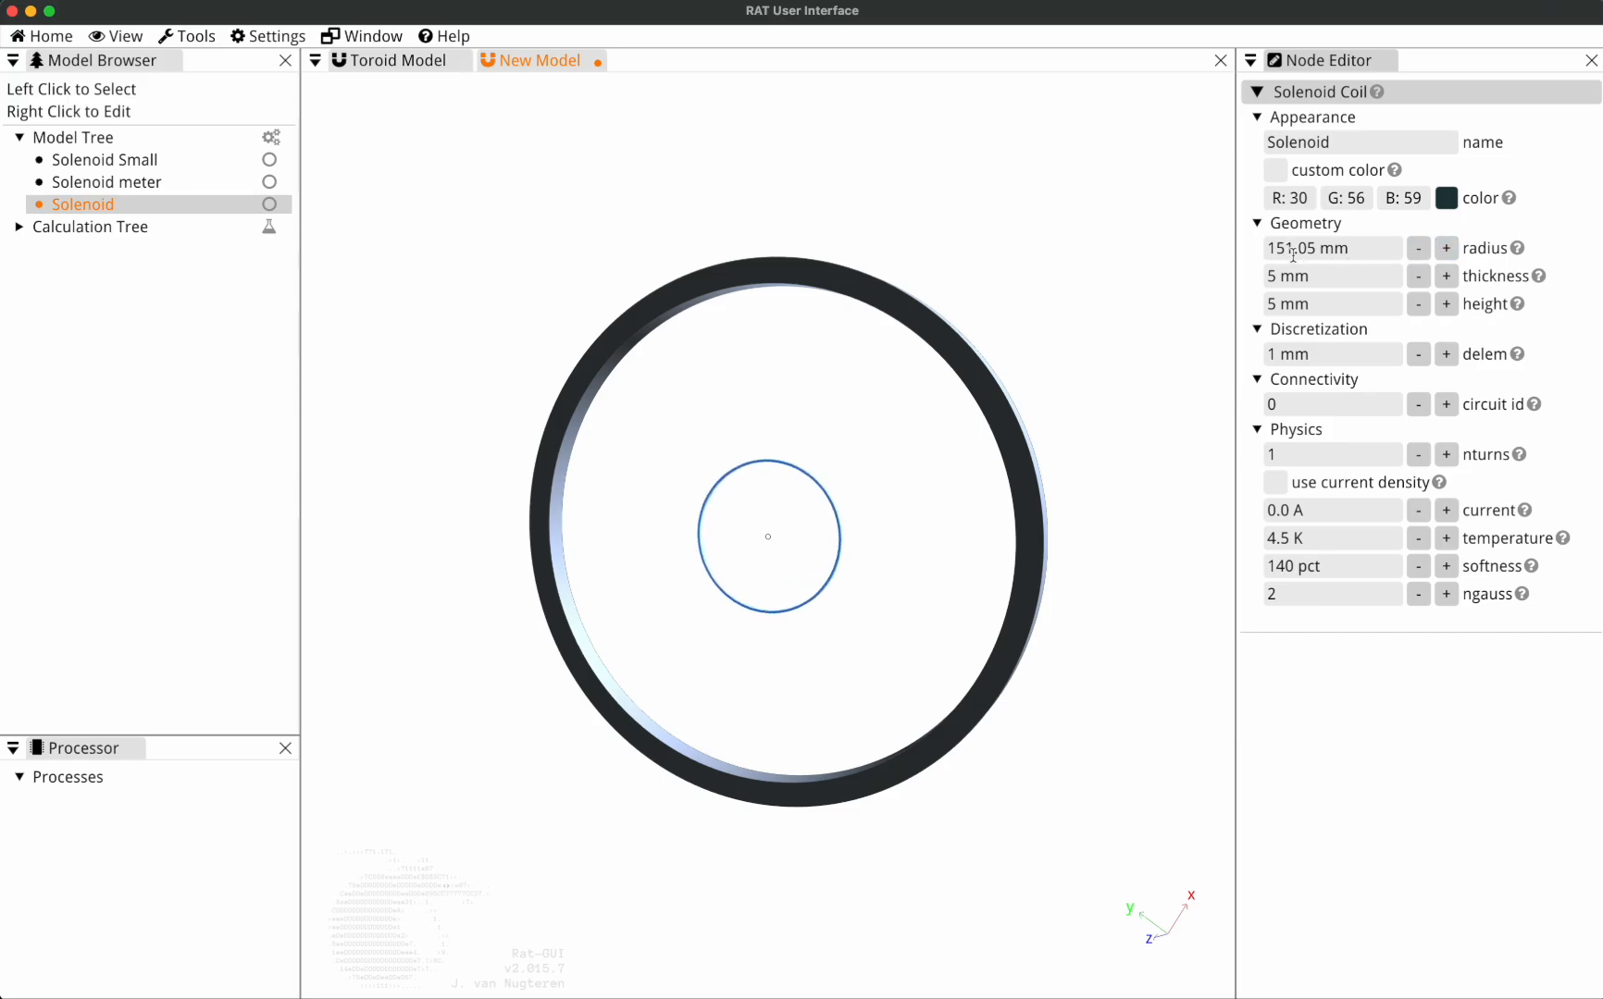
left_click(1445, 248)
left_click(1445, 248)
left_click(1445, 248)
left_click(1445, 248)
left_click(1445, 248)
left_click(1446, 248)
left_click(1445, 248)
left_click(1445, 248)
left_click(1445, 248)
left_click(1445, 248)
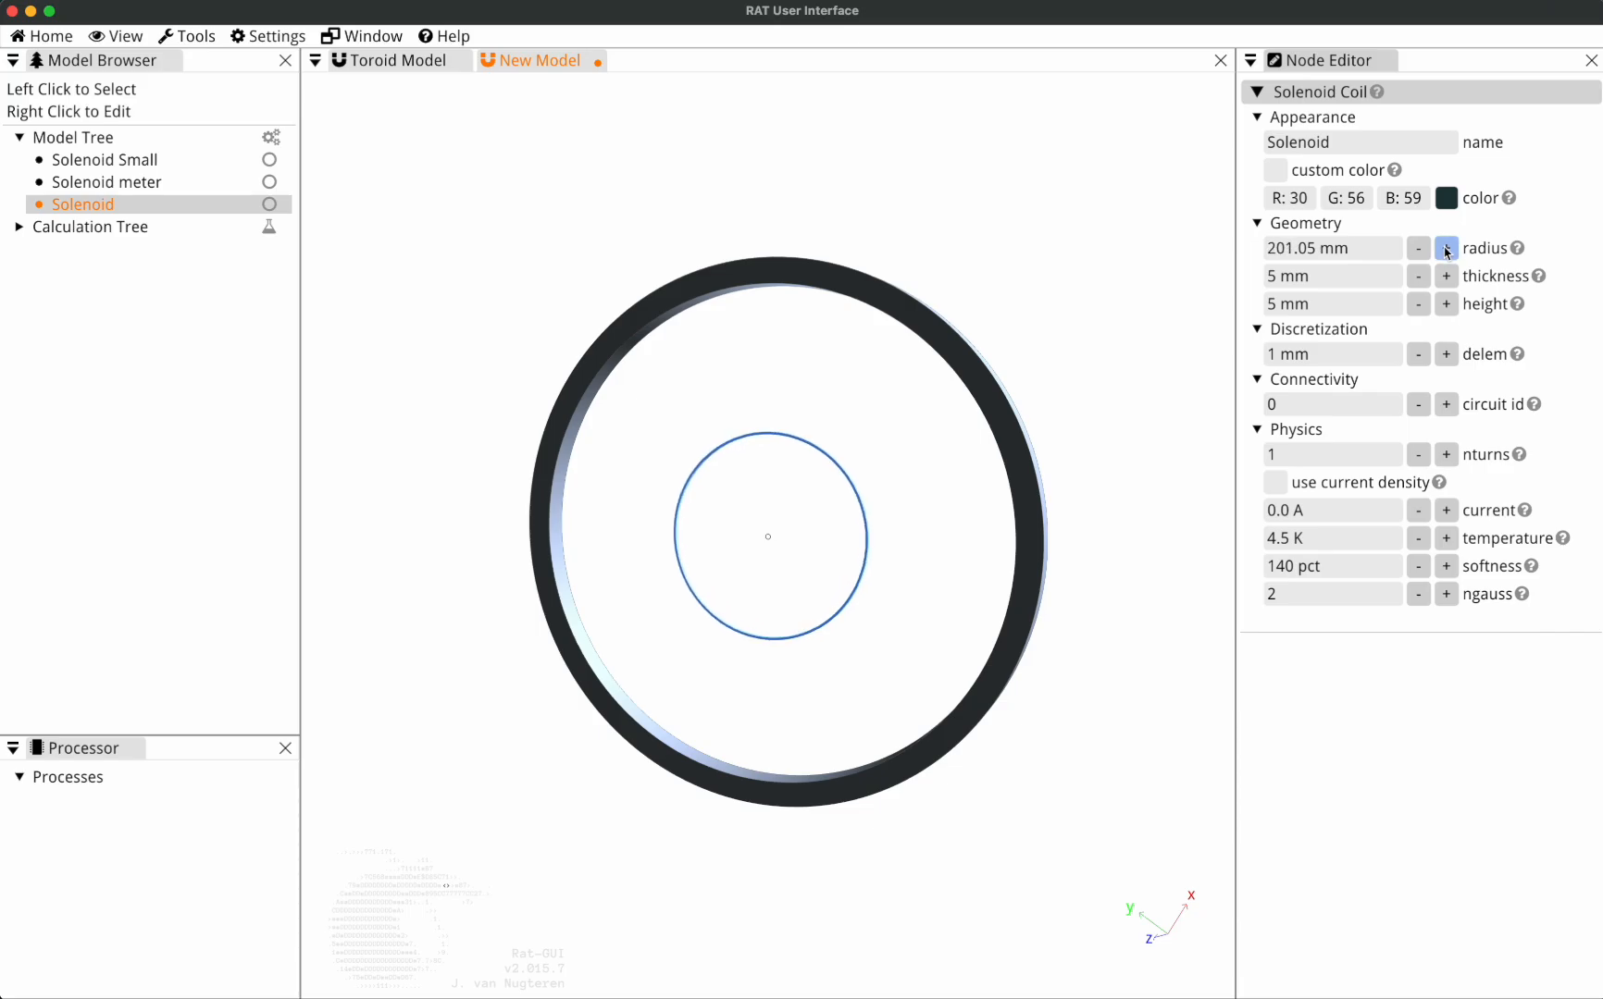
left_click(1445, 248)
left_click(1446, 248)
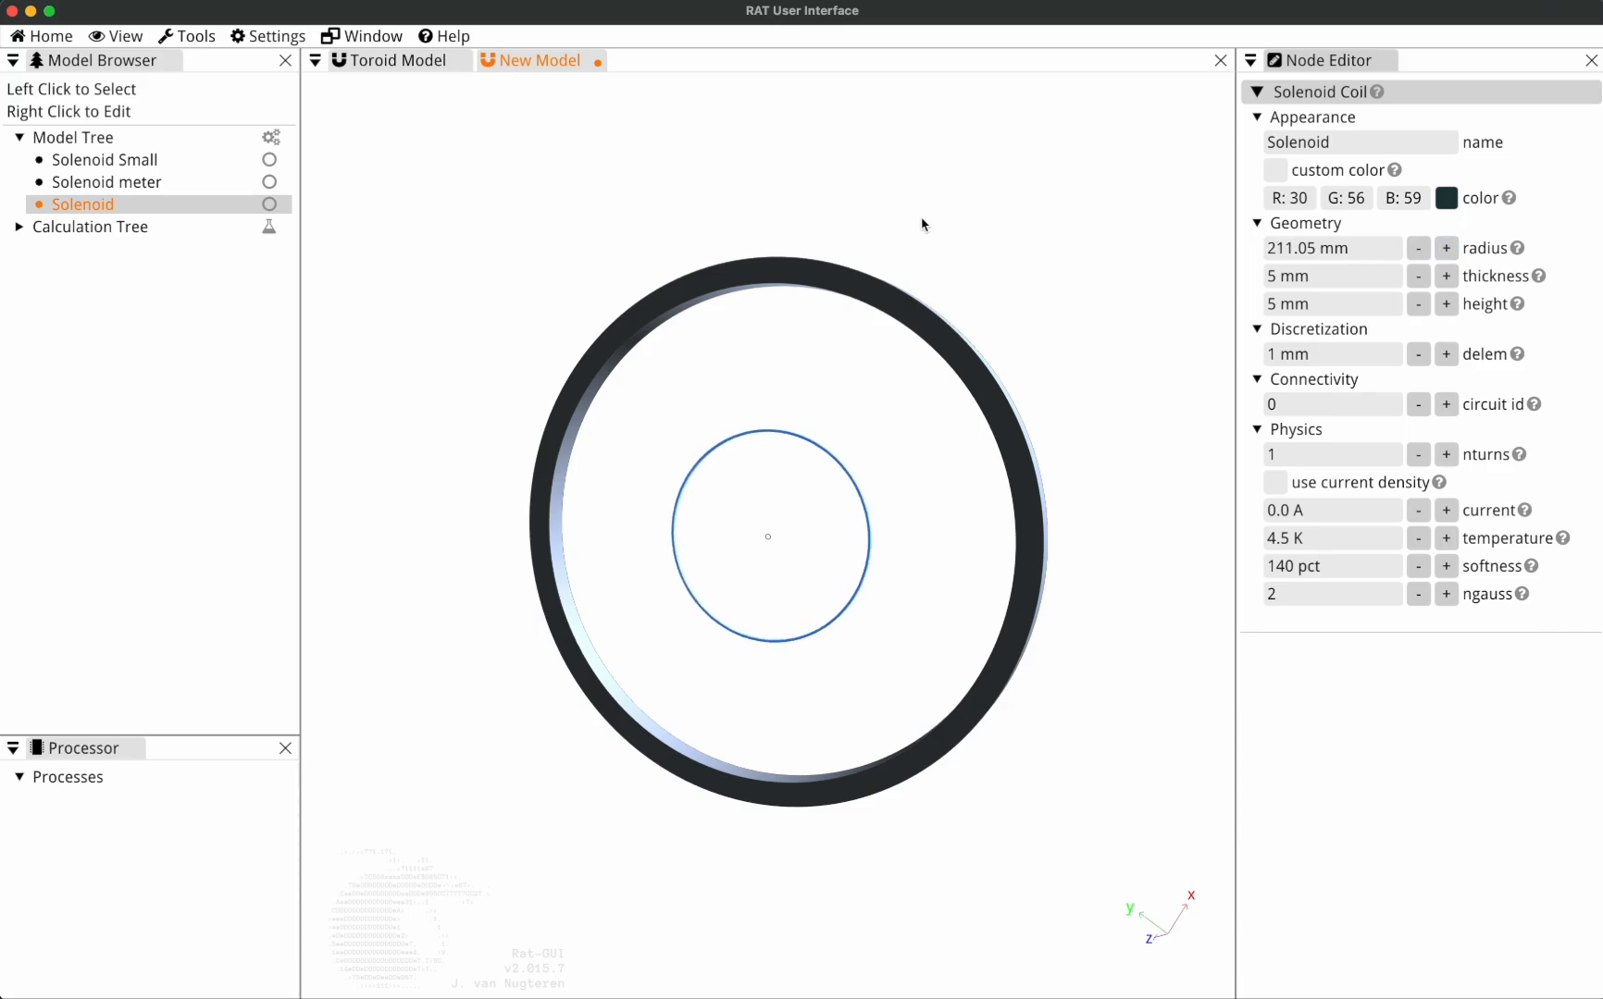
Deselect the Solenoid so the Node Editor shows the Model Root properties.
left_click(288, 41)
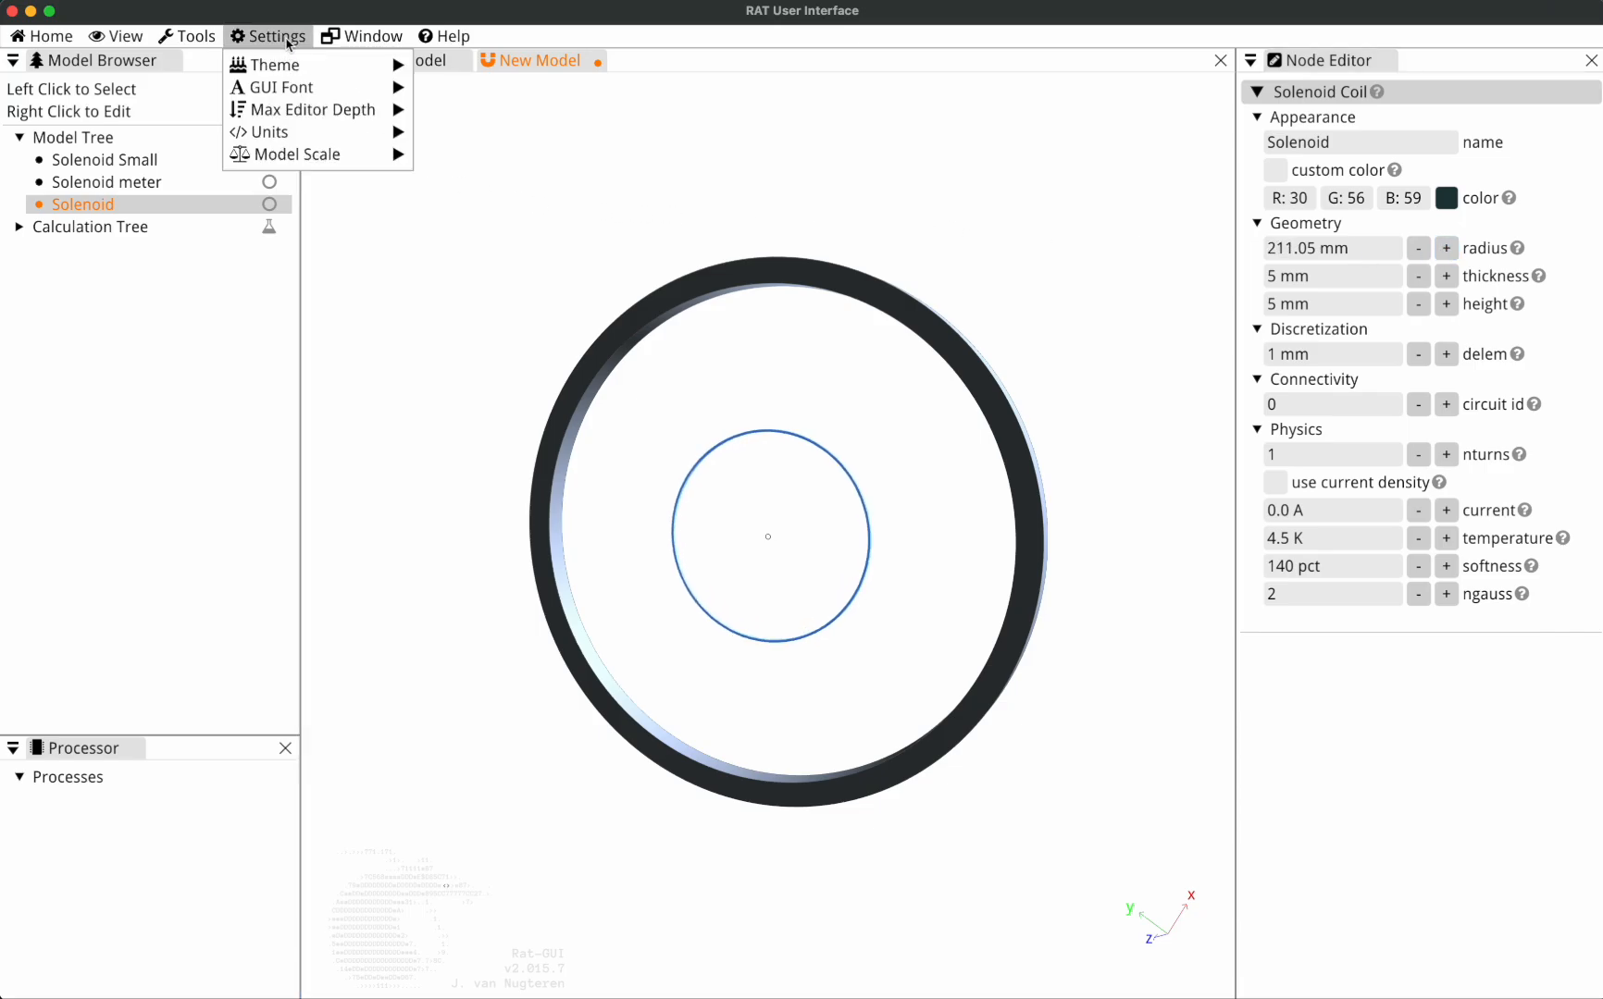
left_click(680, 212)
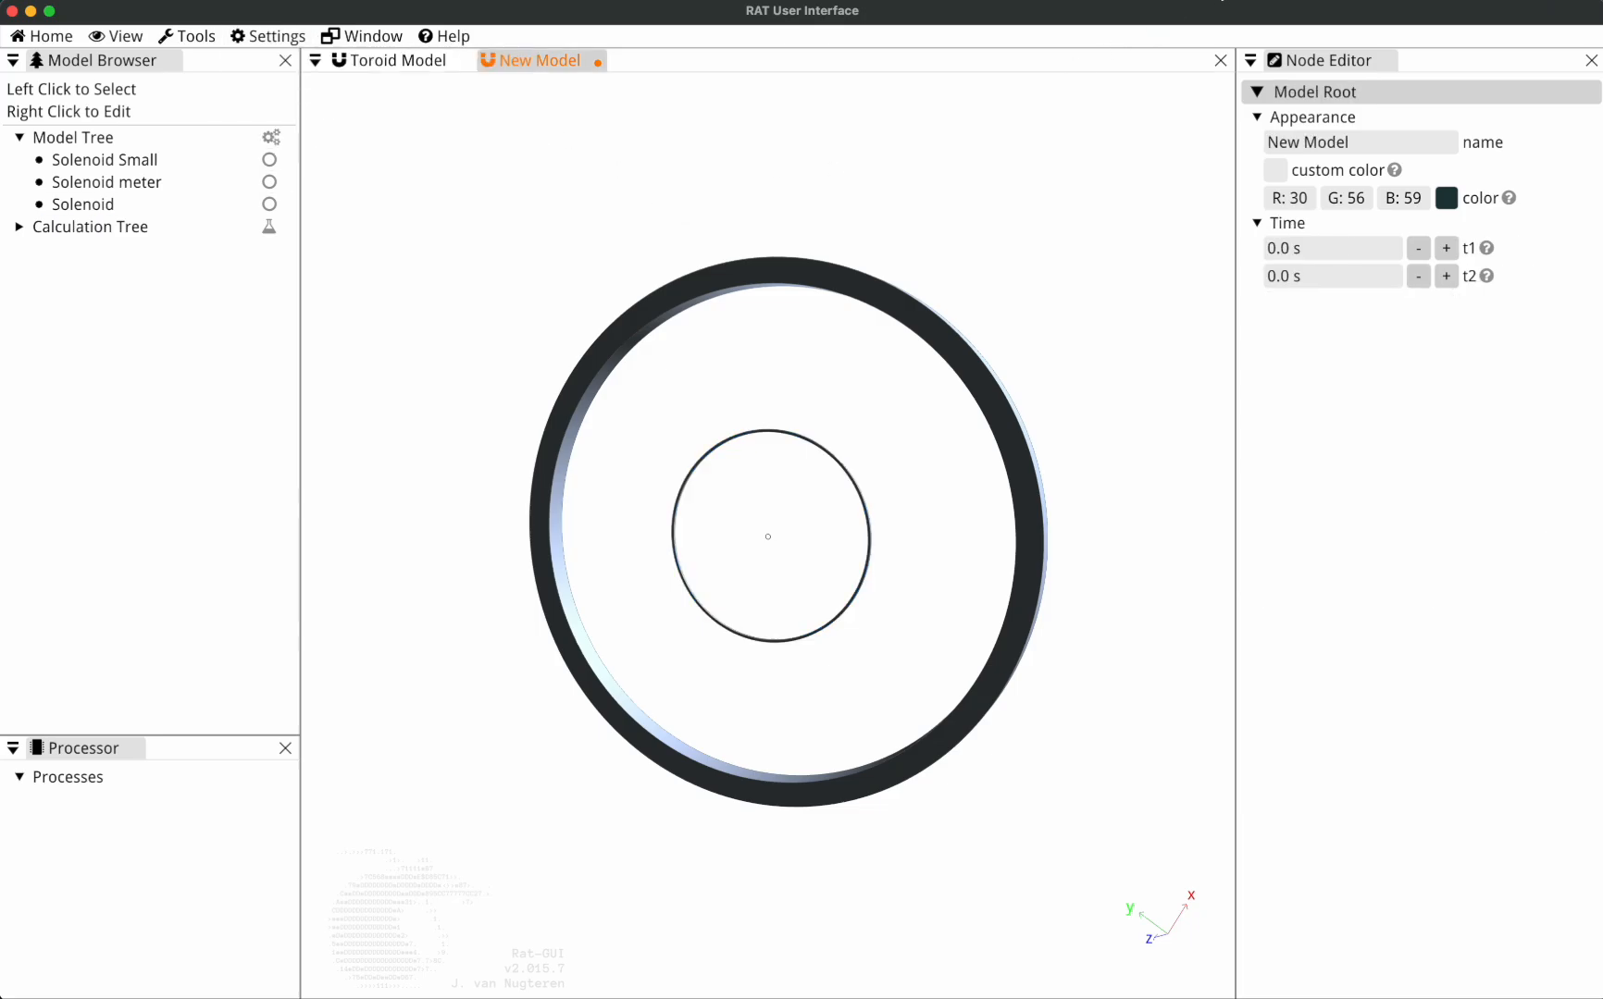